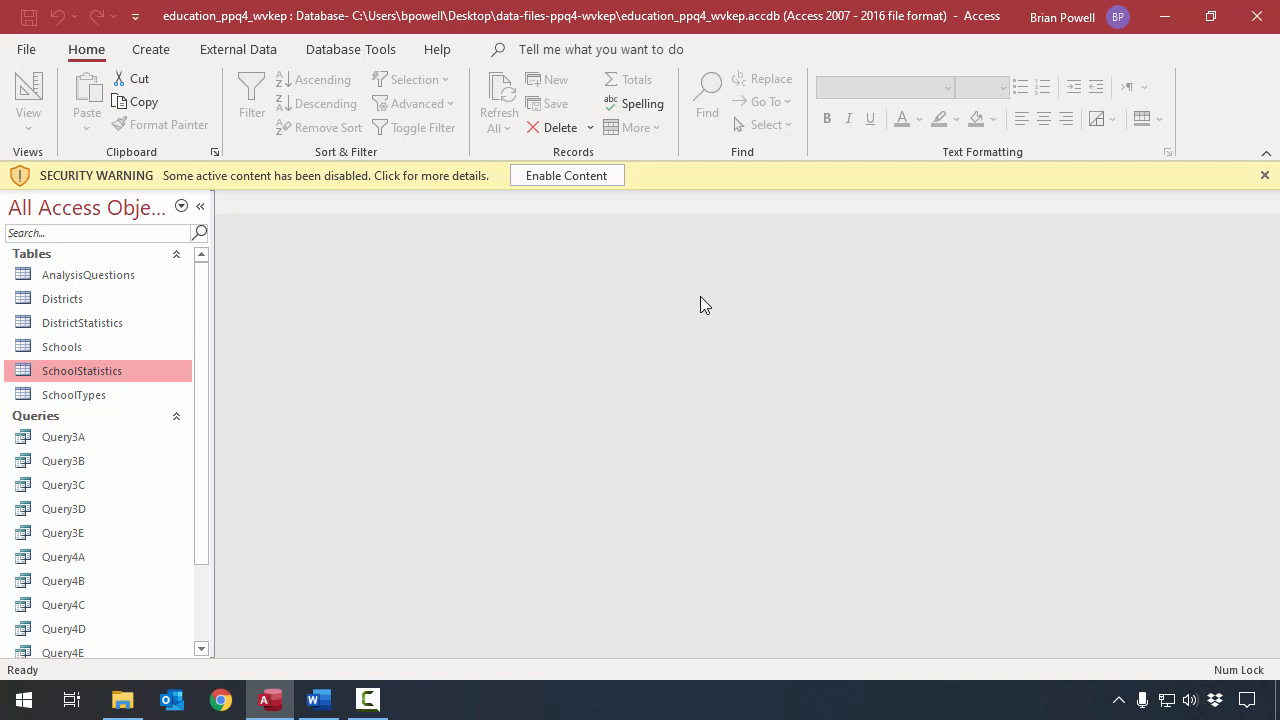
- Enable the database's blocked content and open the Schools table at a new blank record
left_click(566, 178)
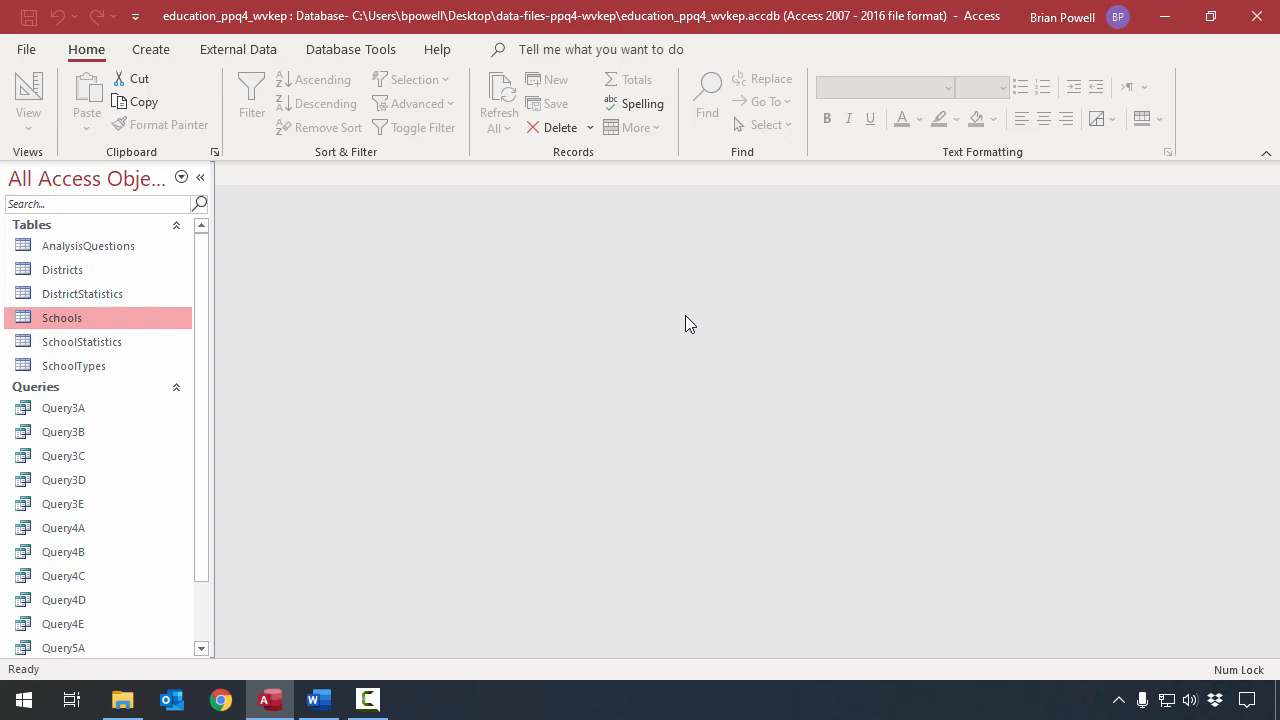
double_click(99, 319)
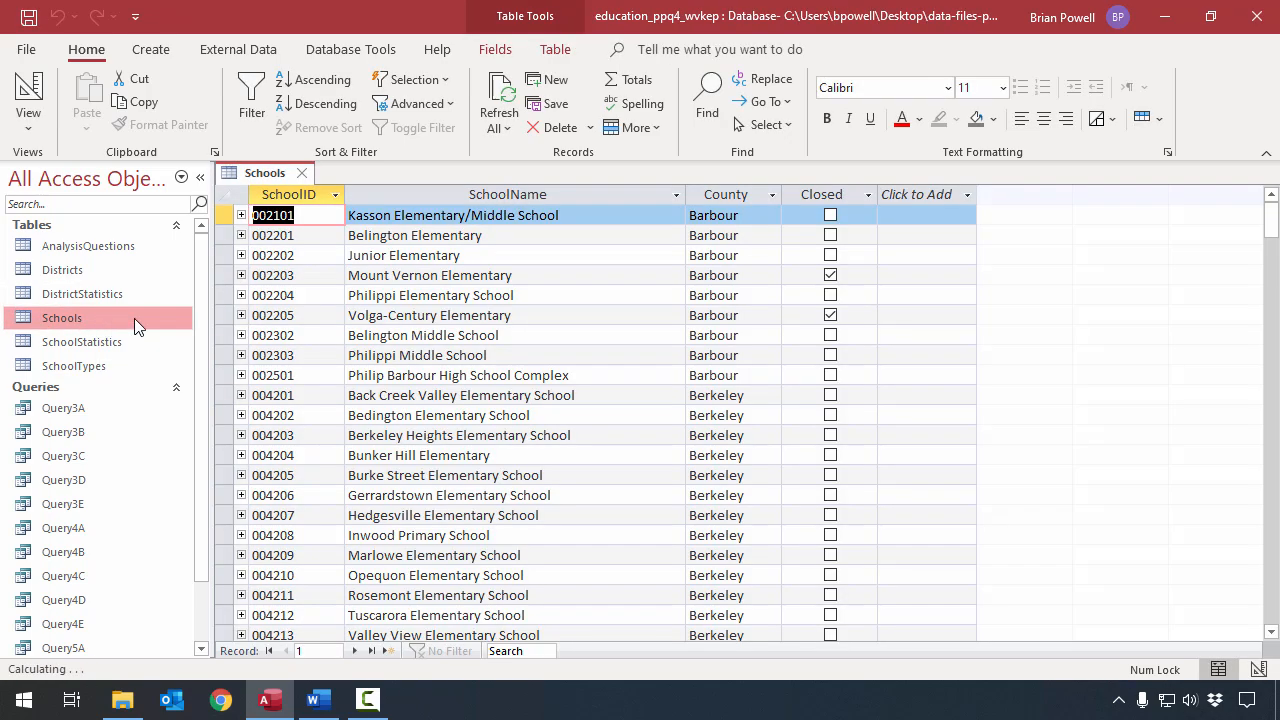
left_click(389, 651)
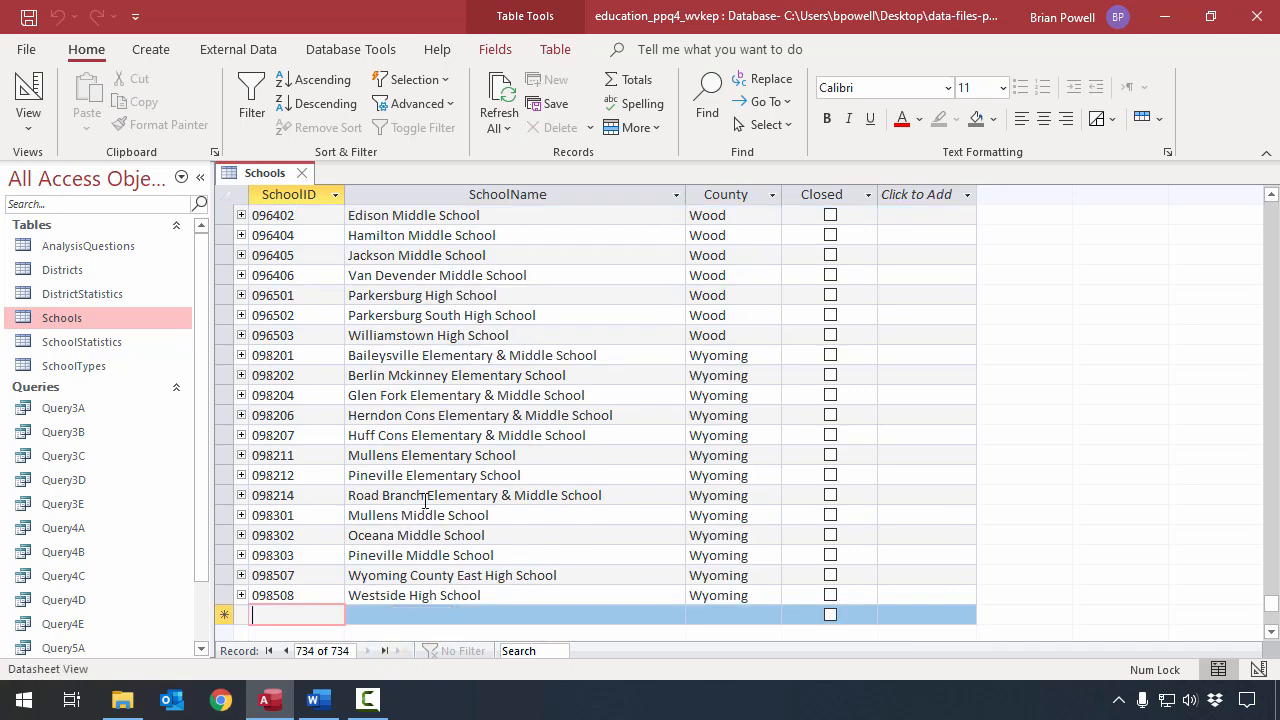
- Add a school record with SchoolID 060901, name Steve Harvey Elementary School, county McDowell, and mark it as closed
type("0")
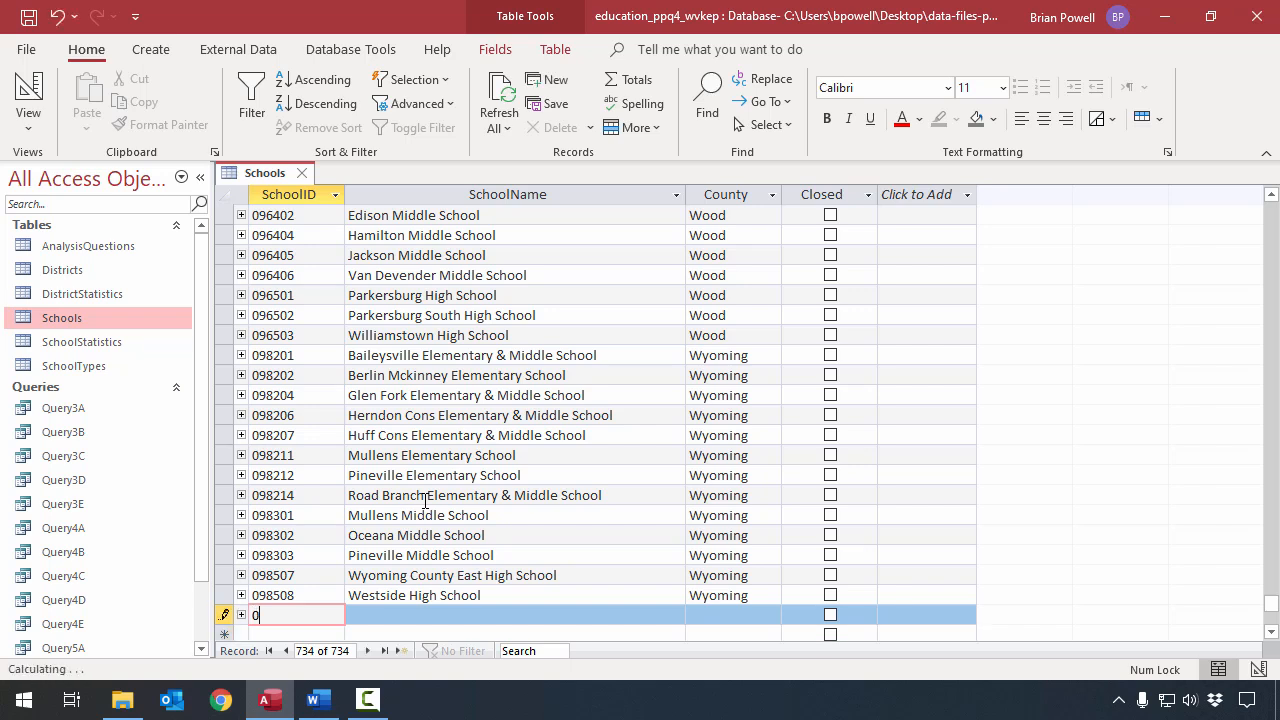
type("60901")
key("Tab")
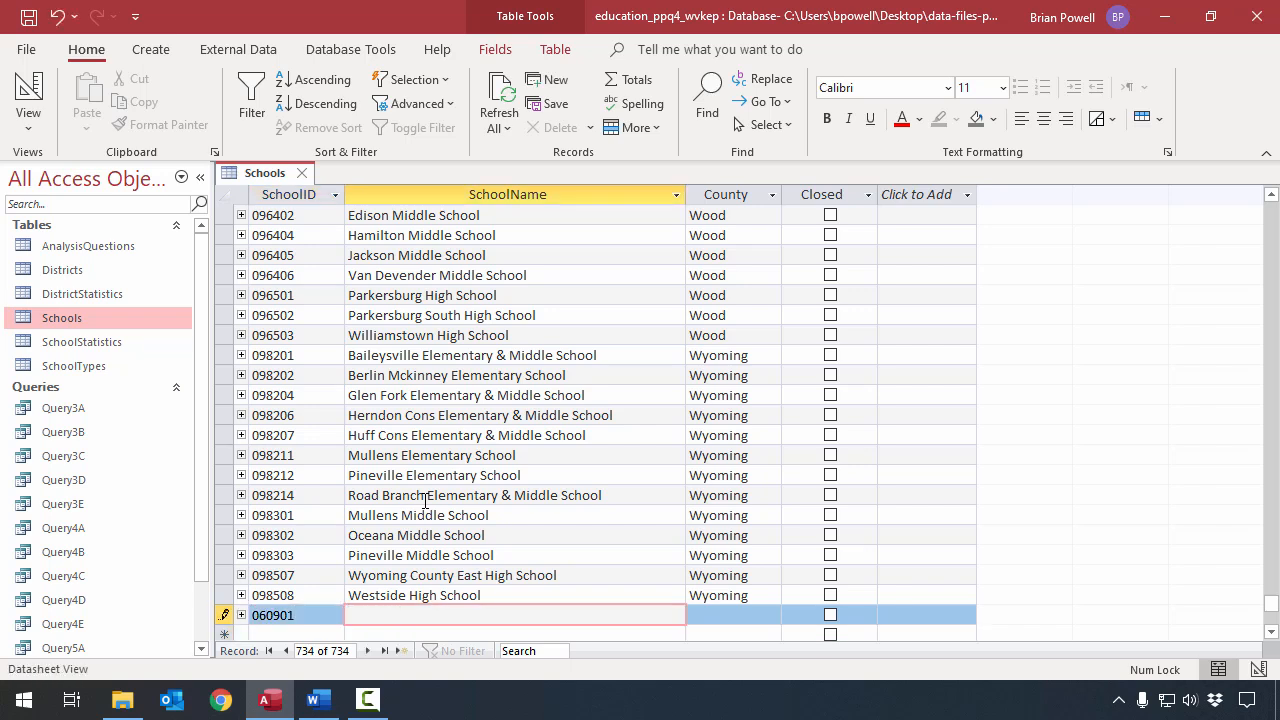
type("Steve Harvey Elementary School")
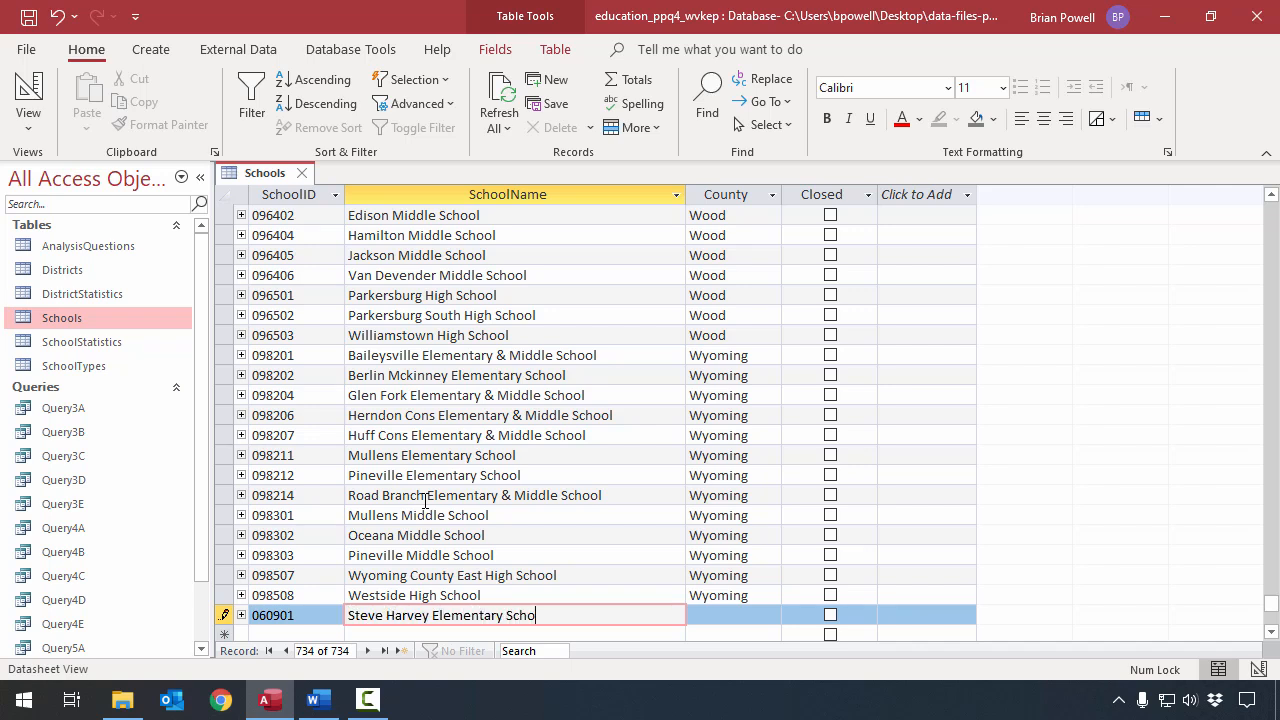
key("Tab")
type("McDowell")
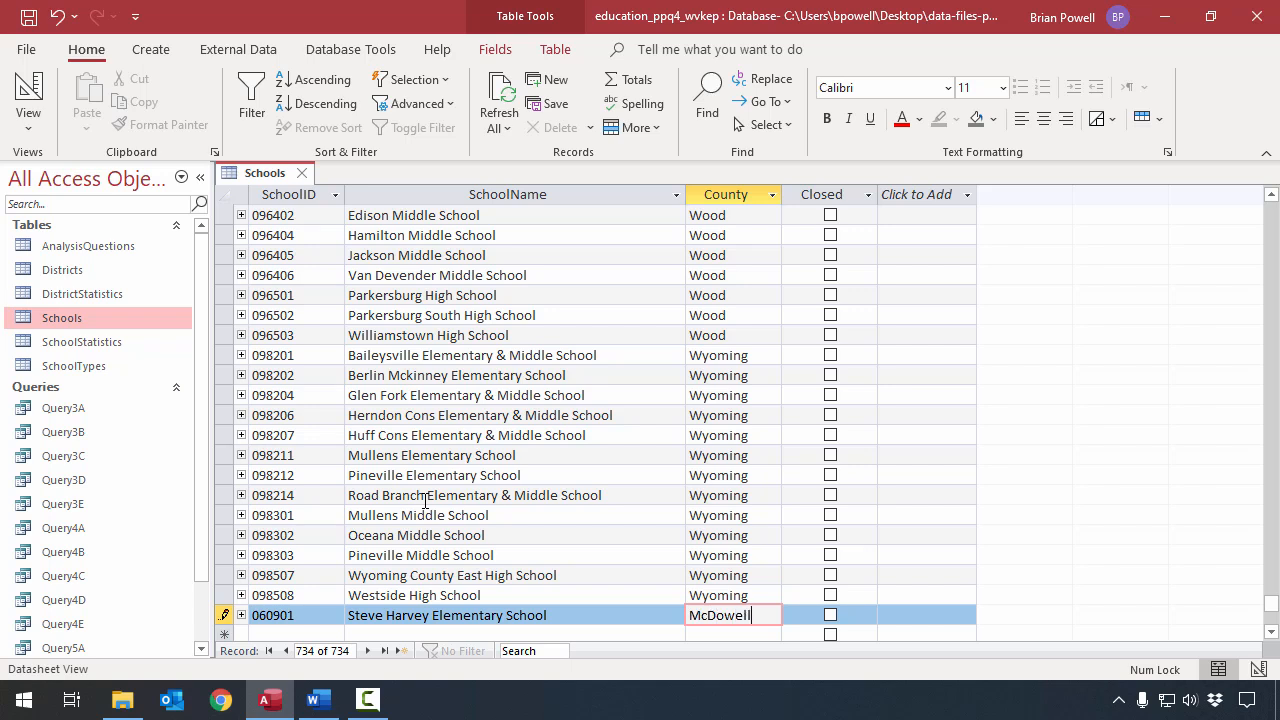
key("Tab")
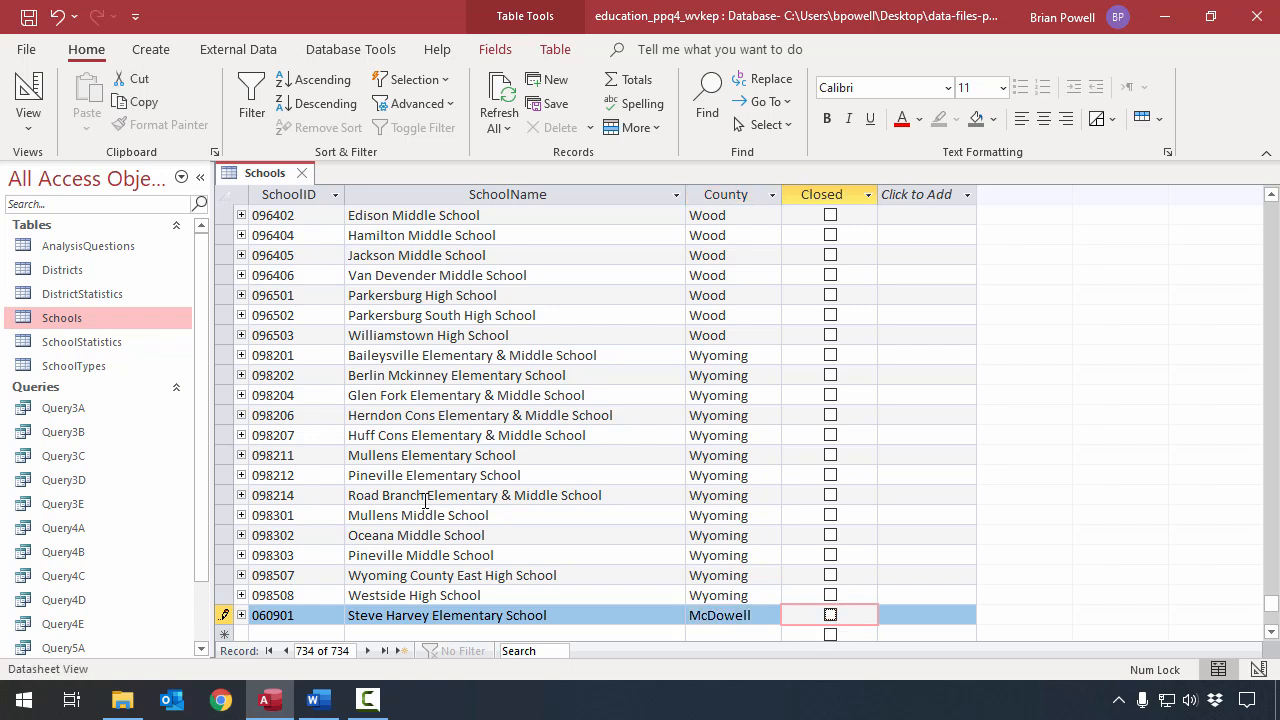
left_click(830, 615)
key("Tab")
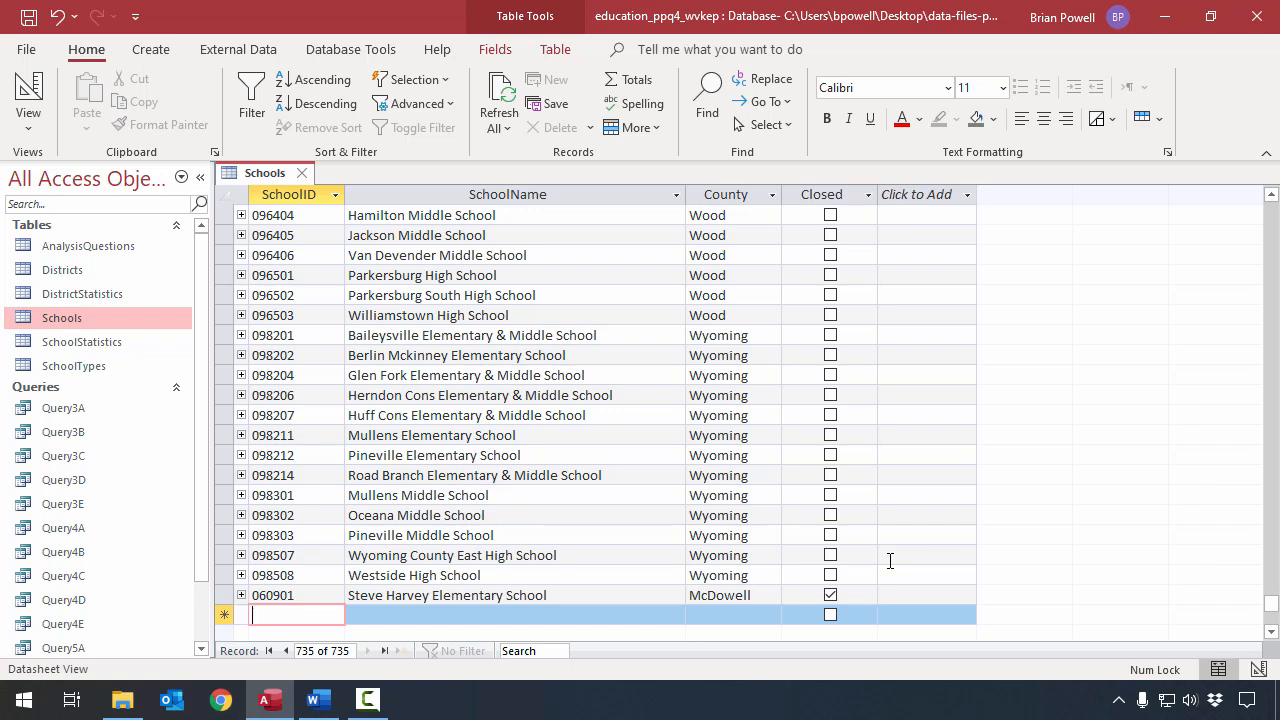
- Add a closed school with SchoolID 051902, name Bob Denver Middle School and county Mercer, and close the Schools table
type("051902")
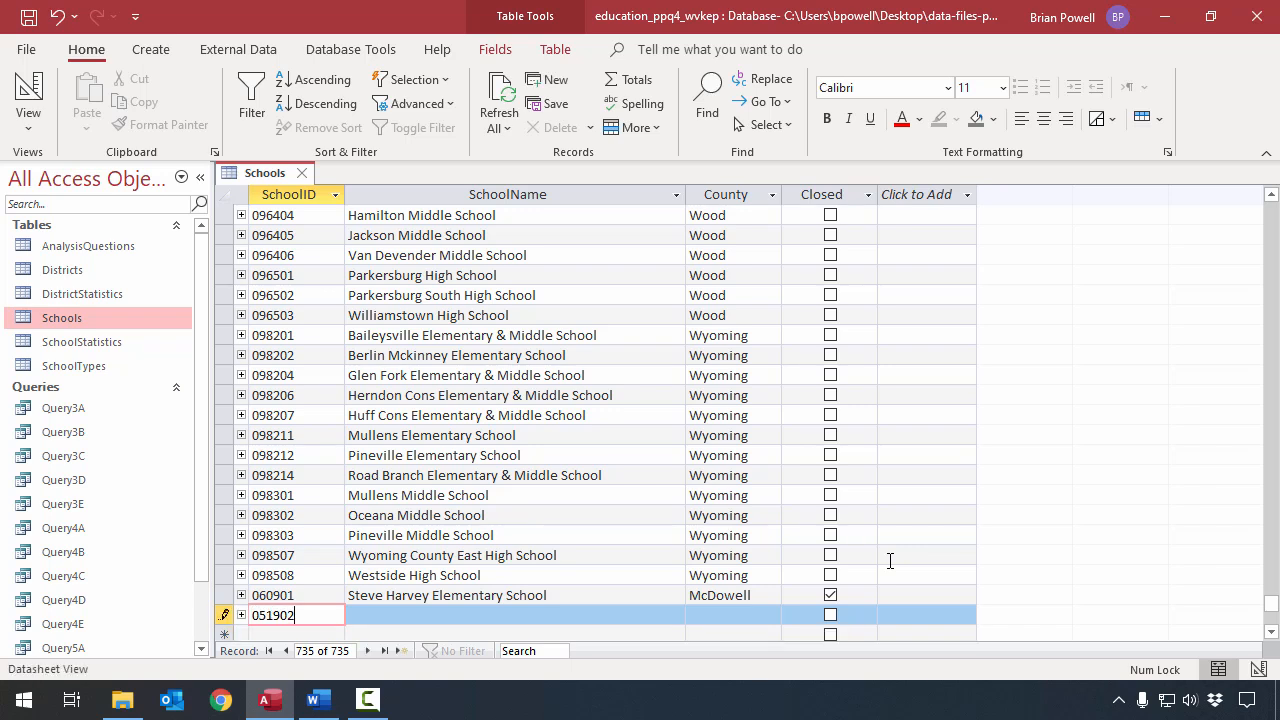
key("Tab")
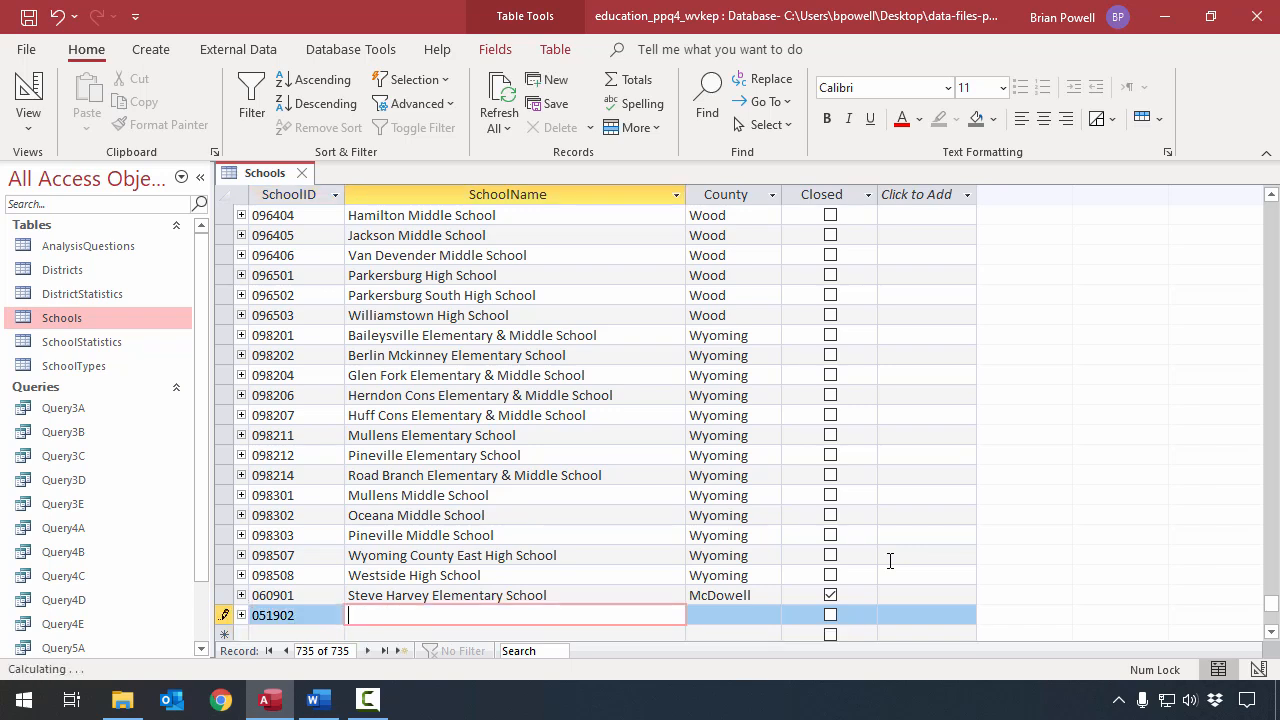
type("Bob Denver Middle School")
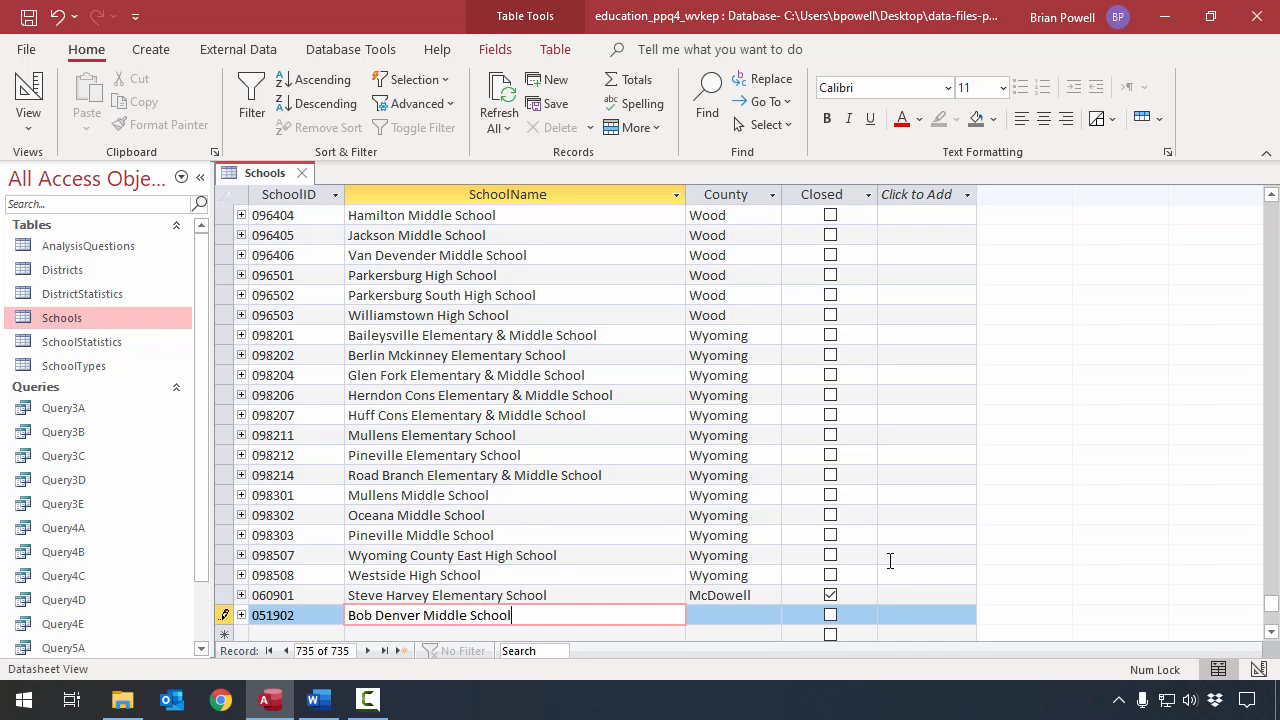
key("Tab")
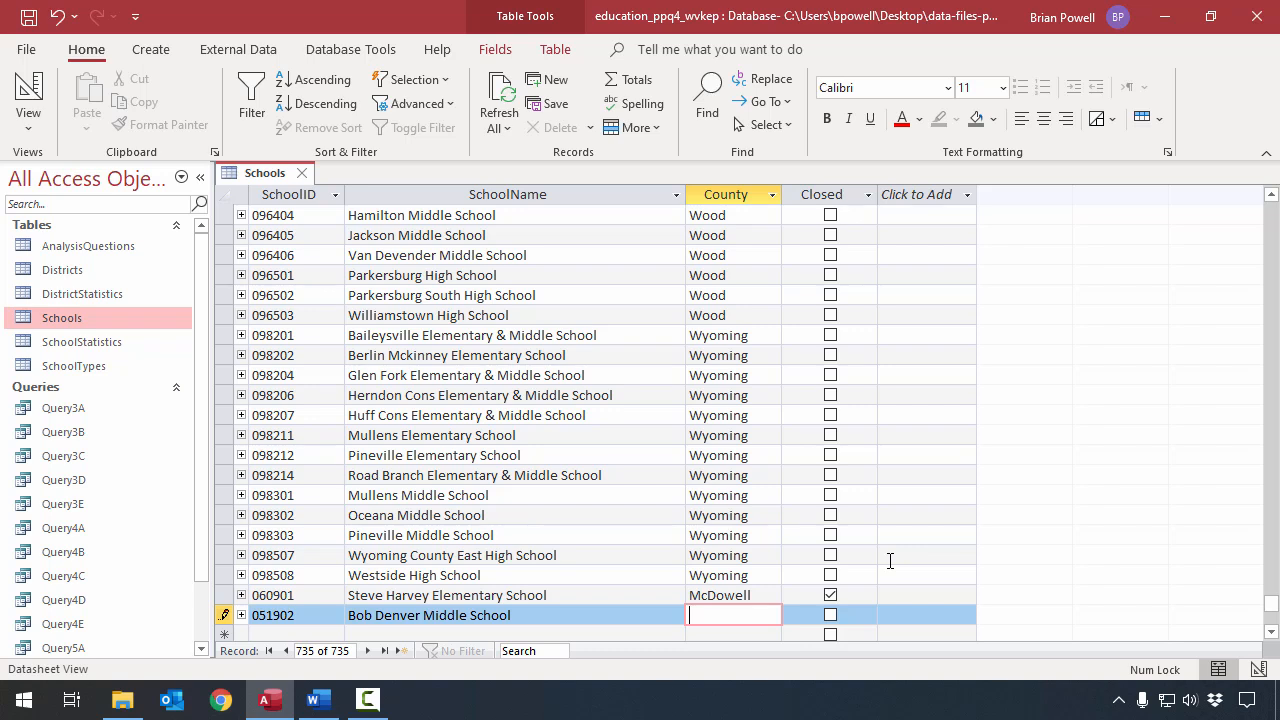
type("Mercer")
key("Tab")
key("space")
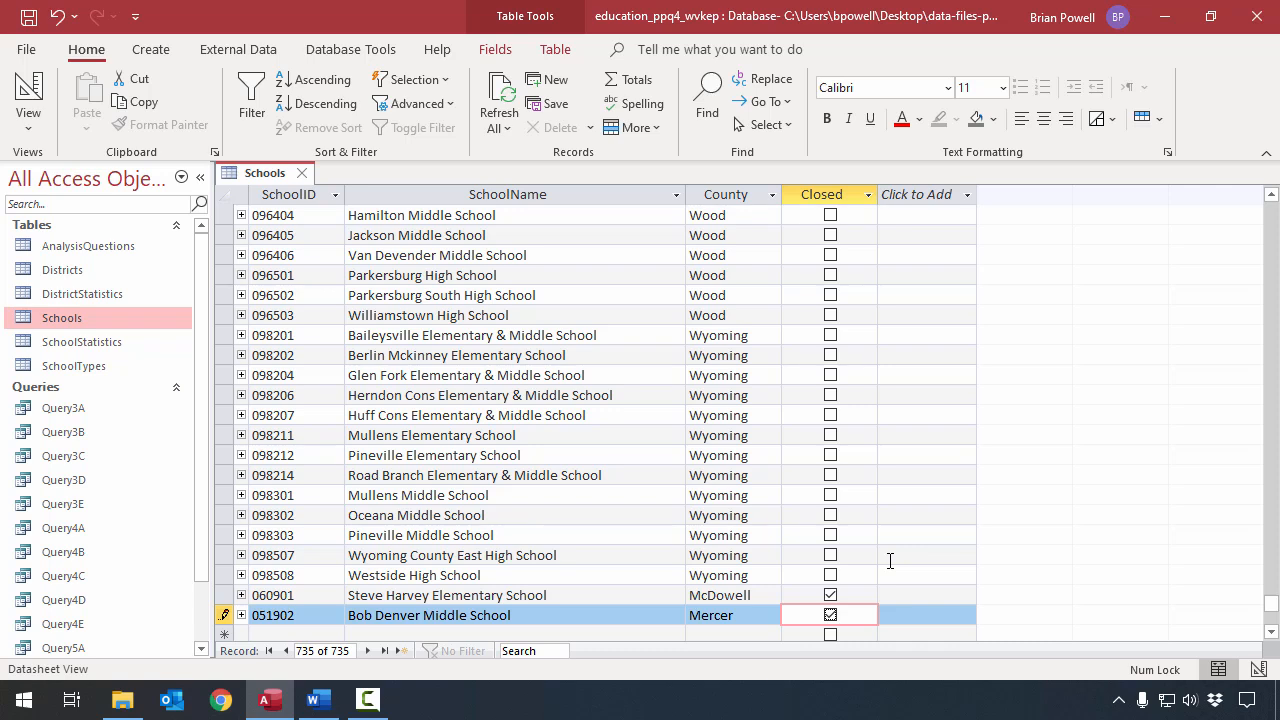
left_click(765, 594)
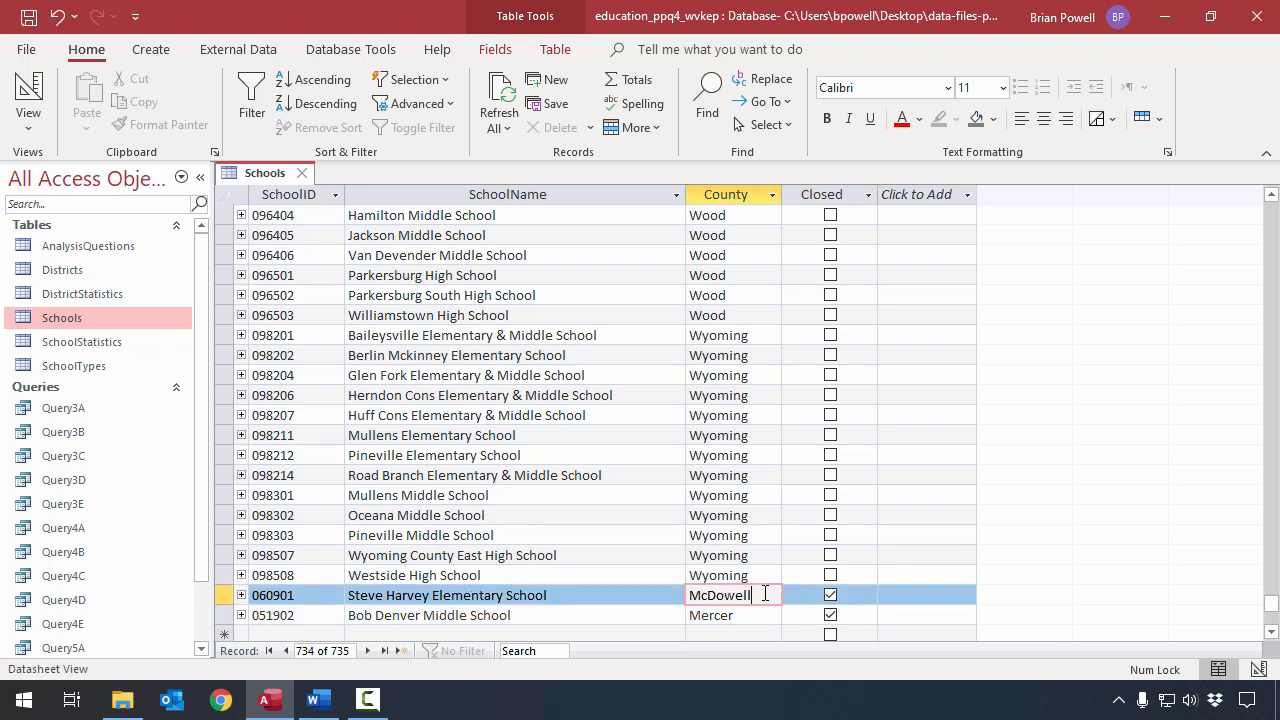
left_click(302, 174)
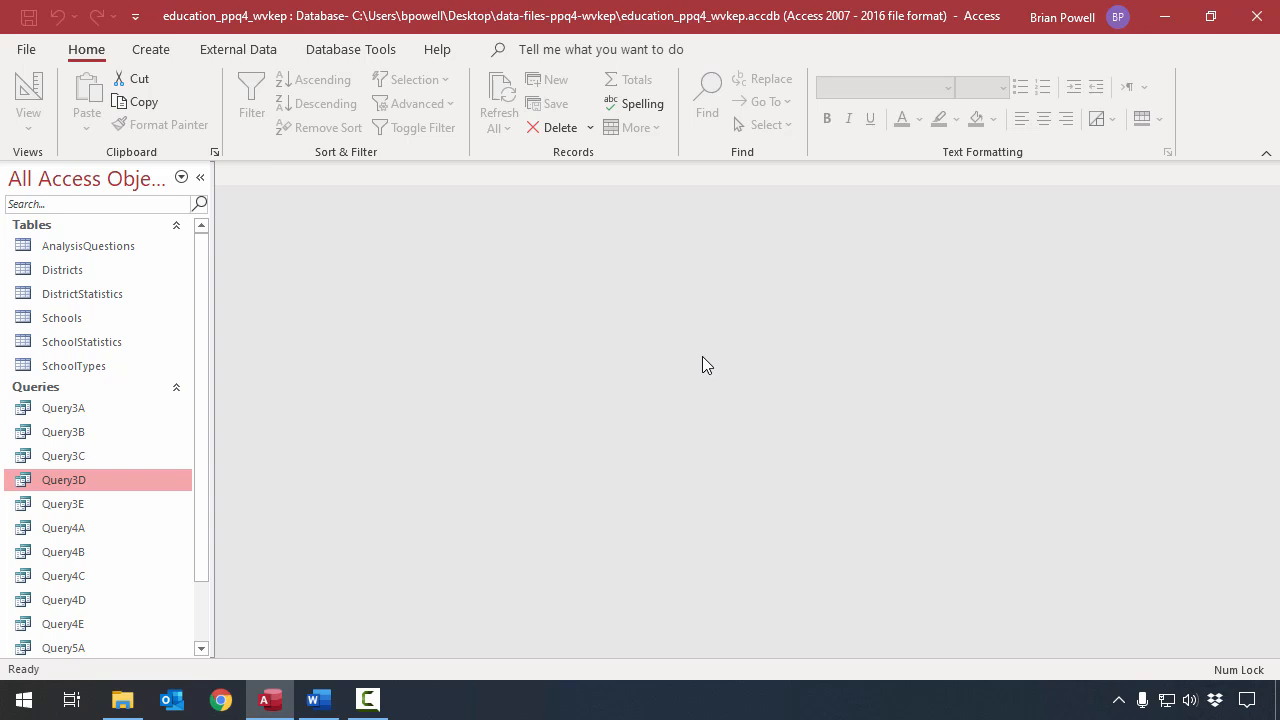
- Review the records of Query3D, close it, and create a new query in Design view with Query3D as its source
double_click(145, 480)
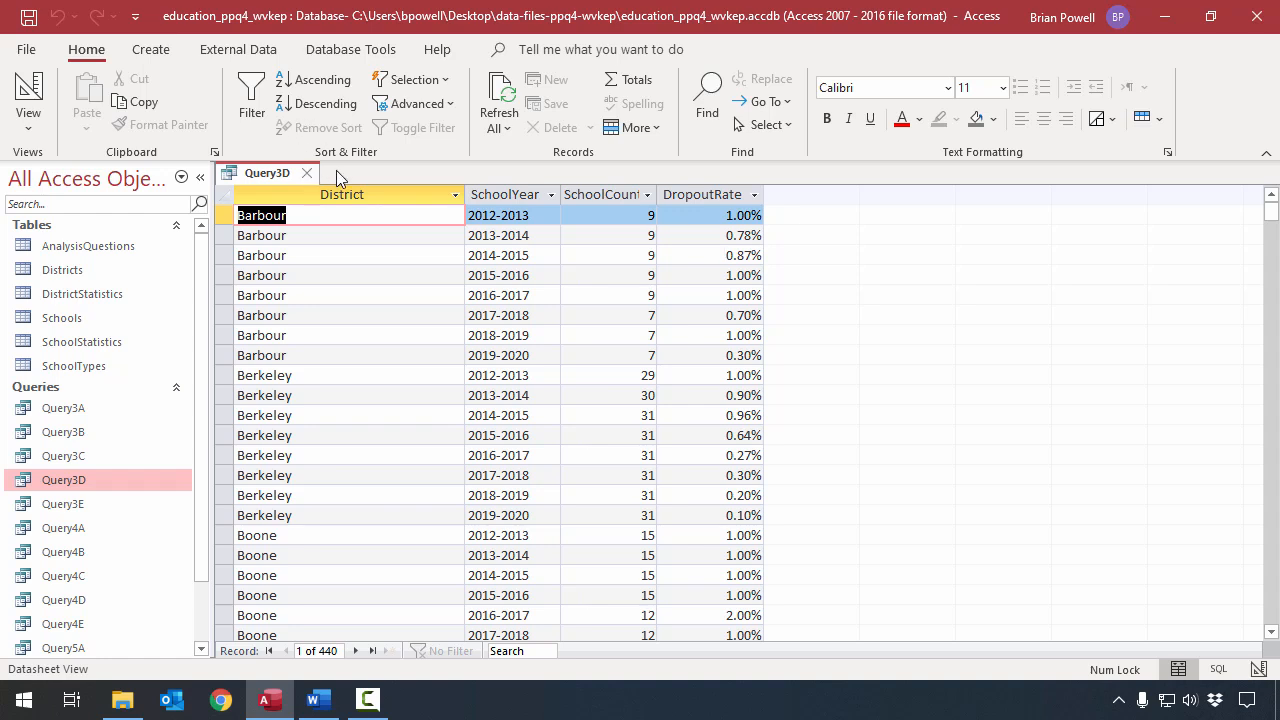
left_click(307, 174)
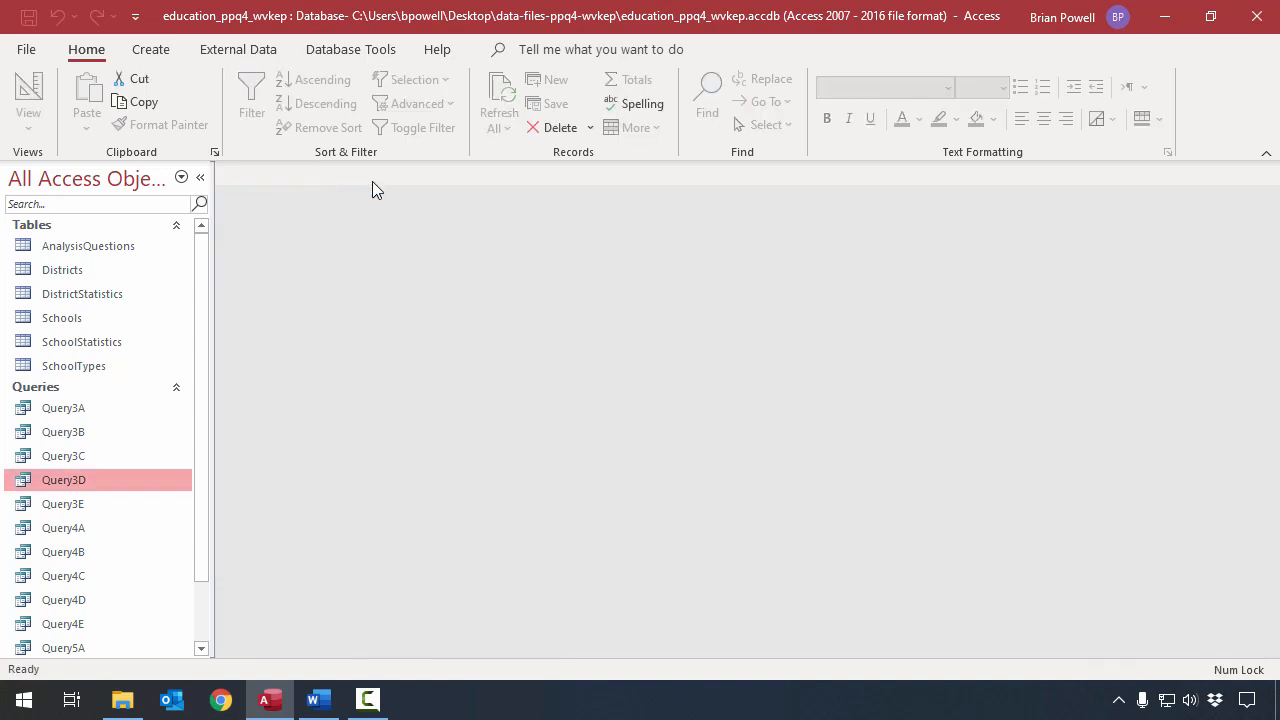
left_click(152, 50)
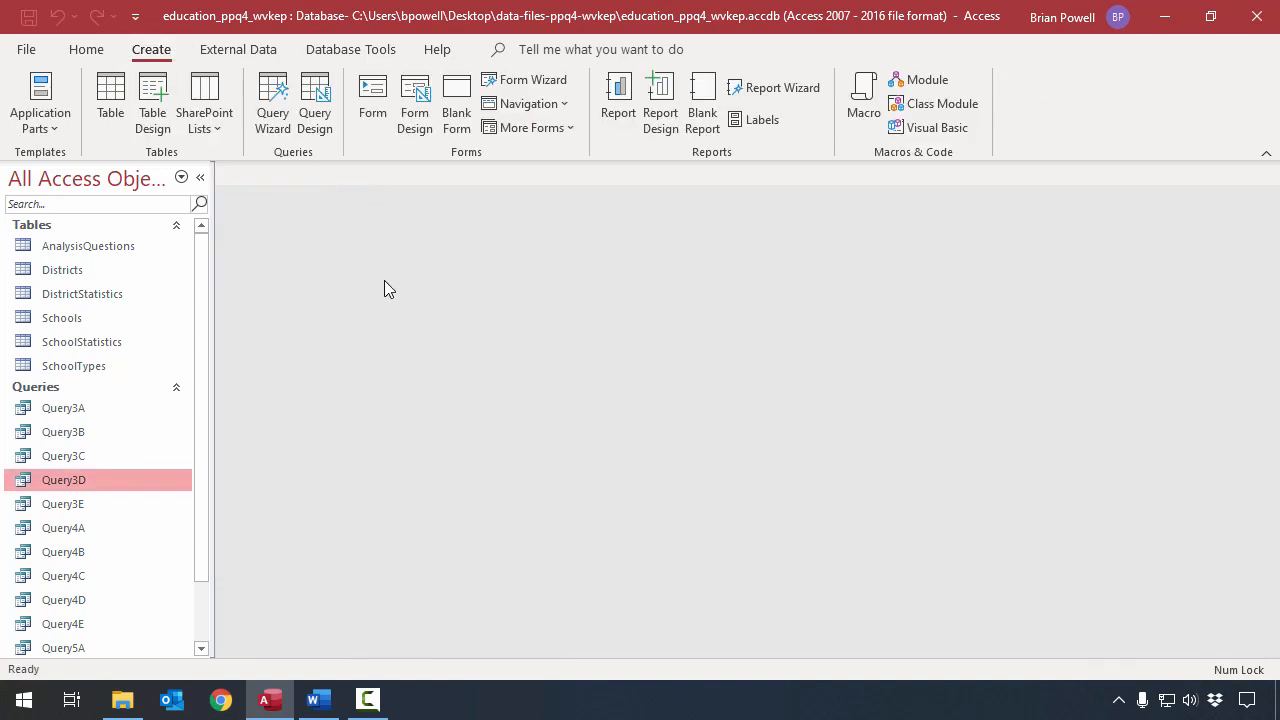
left_click(314, 112)
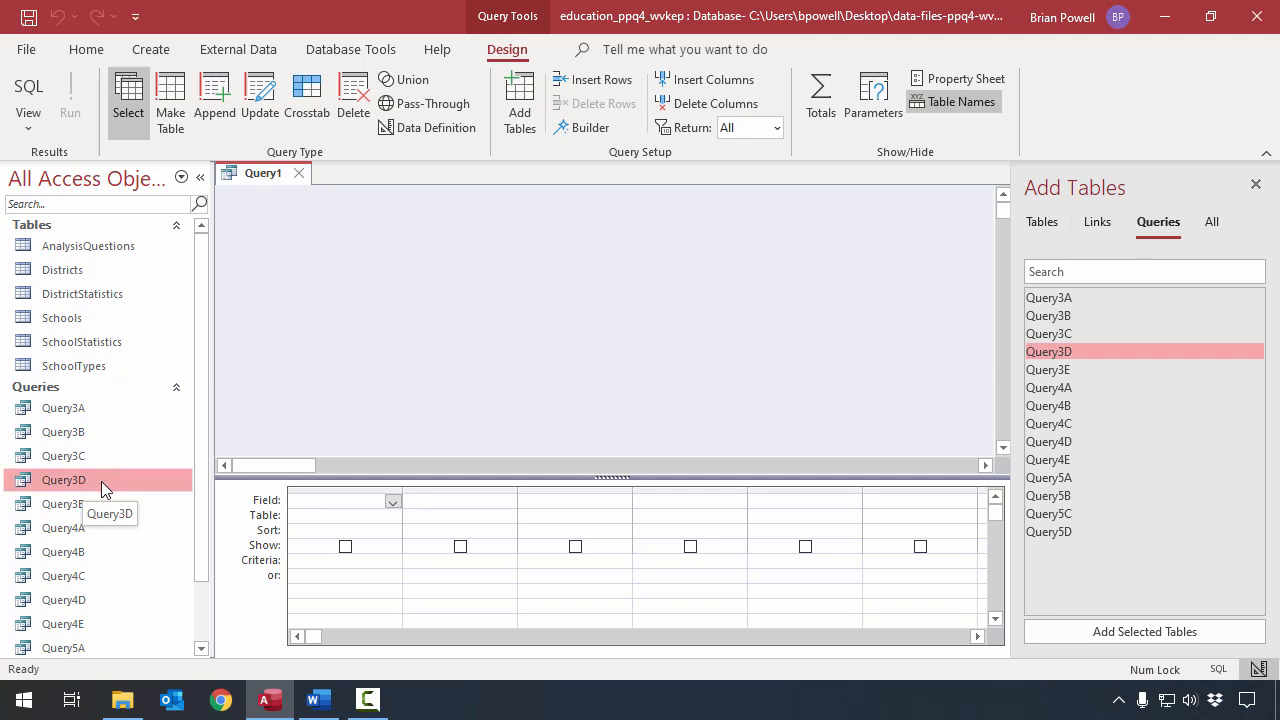
left_click_drag(101, 481, 502, 271)
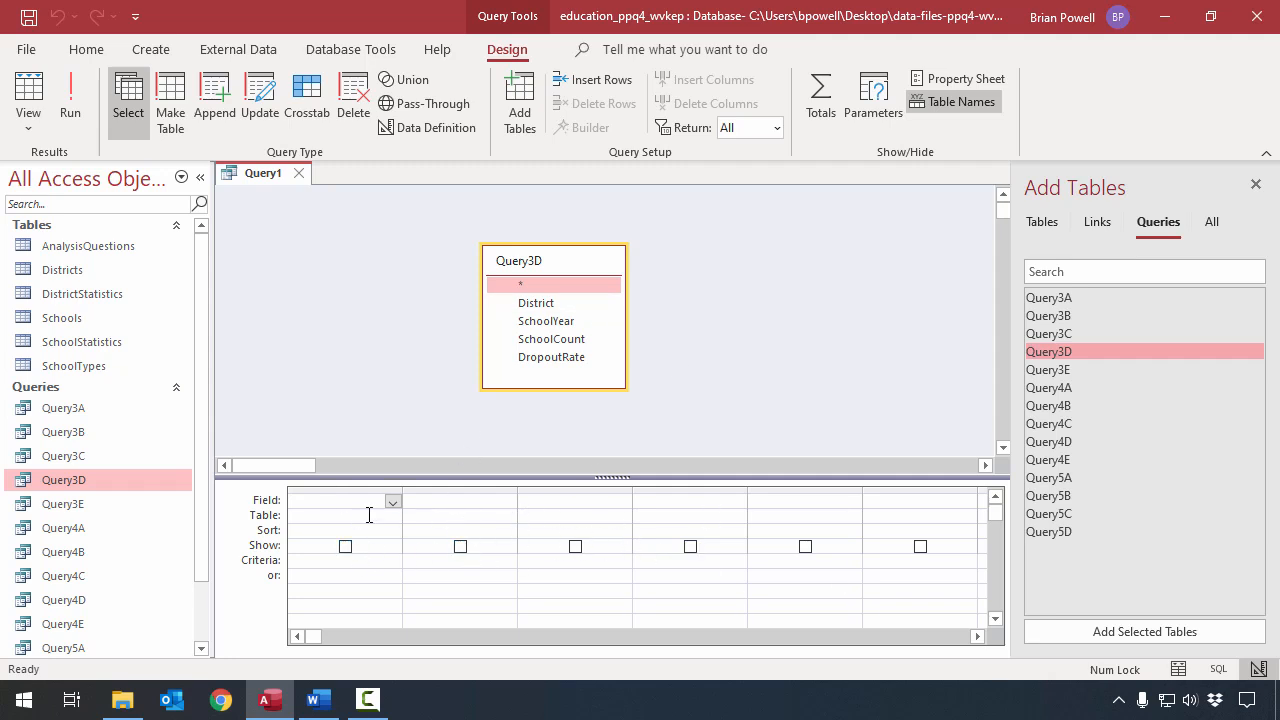
- Add the District, SchoolYear, SchoolCount and DropoutRate fields of Query3D to the query design
double_click(578, 305)
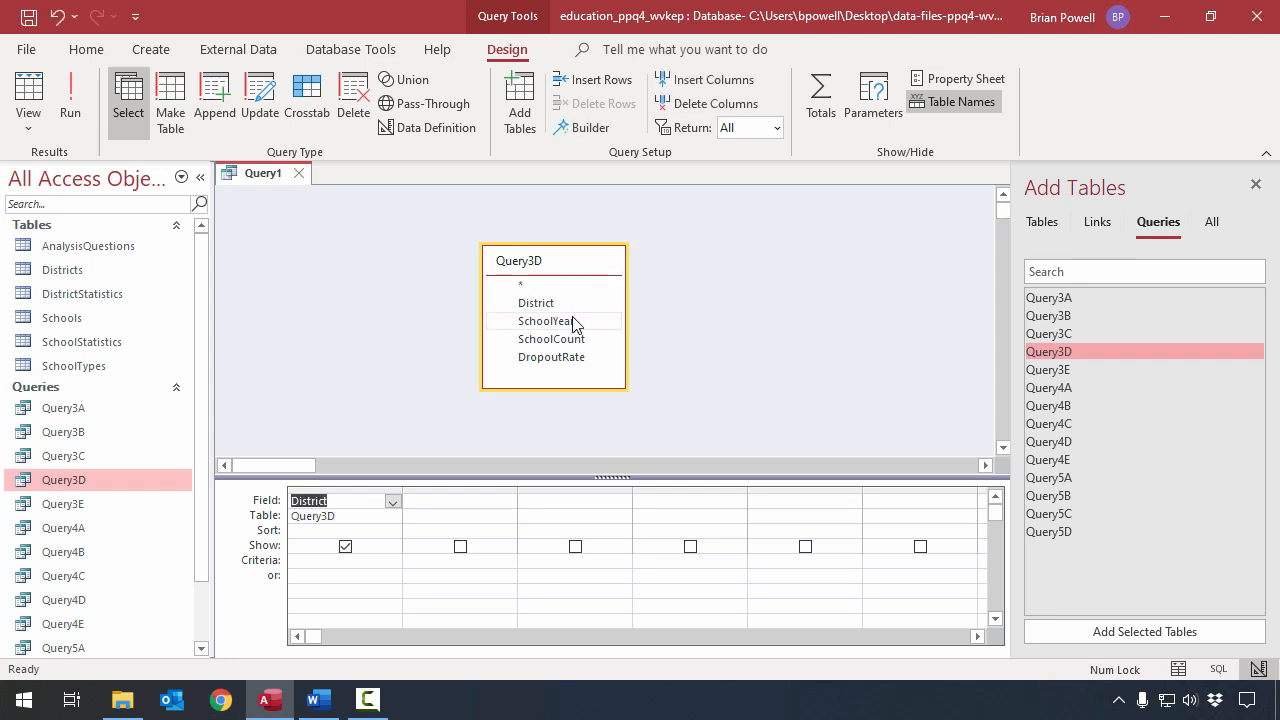
double_click(575, 322)
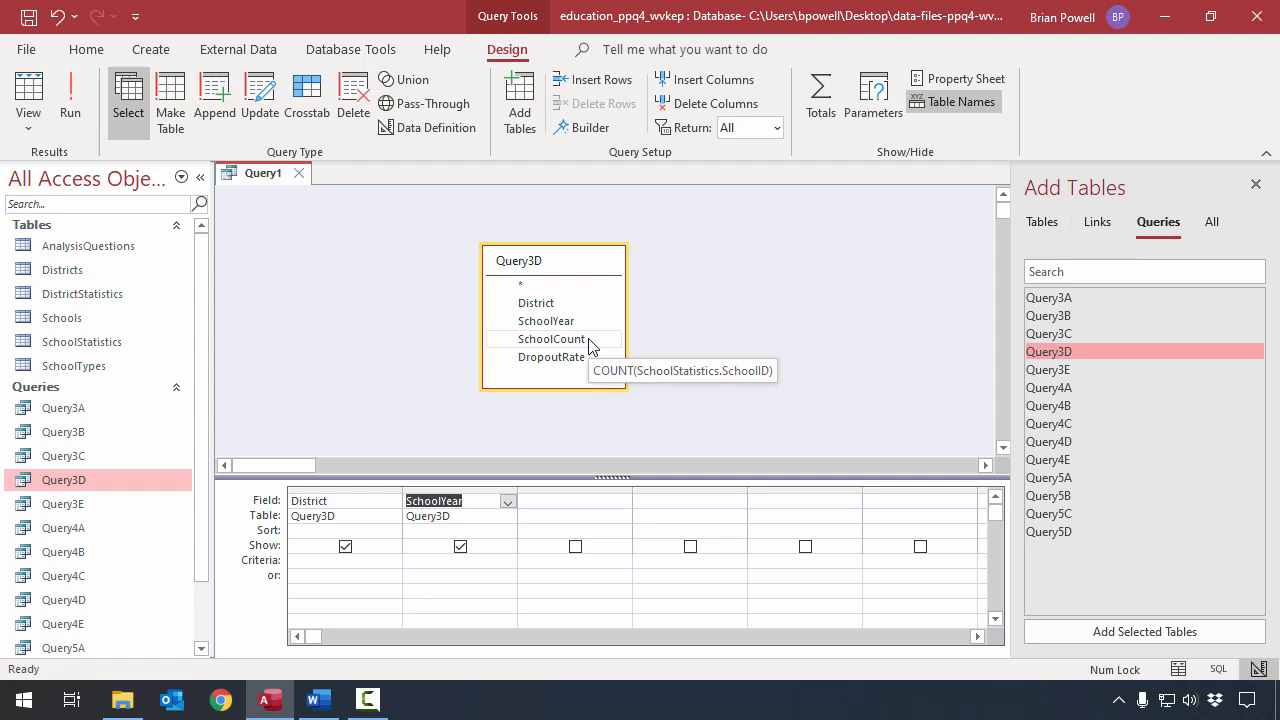
double_click(588, 339)
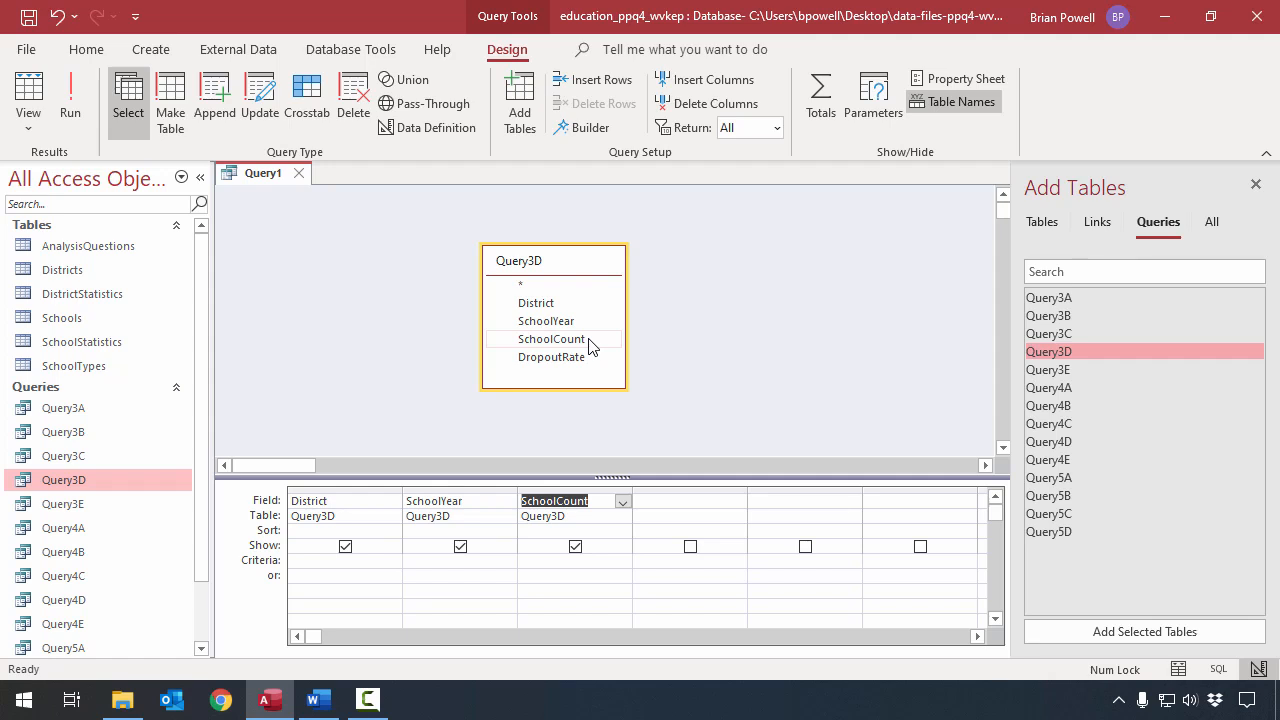
double_click(585, 363)
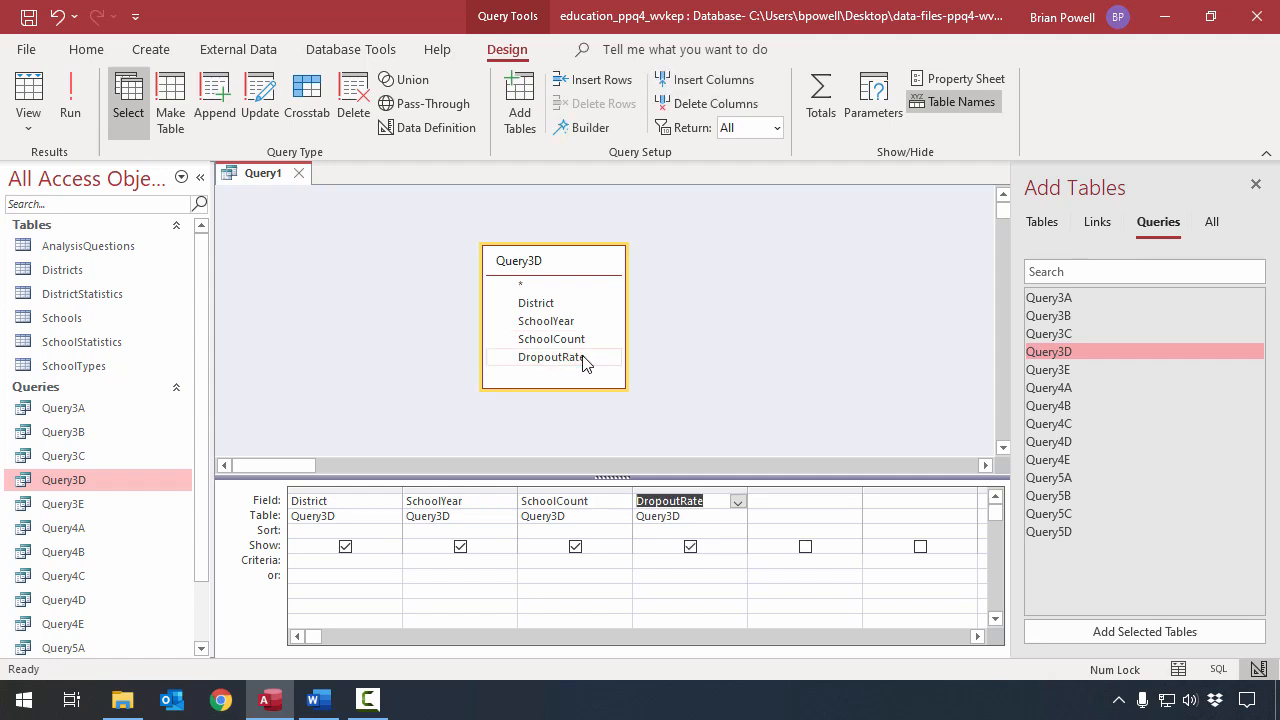
- Hide the DropoutRate field from the query output and set its criterion to >0.015
left_click(690, 546)
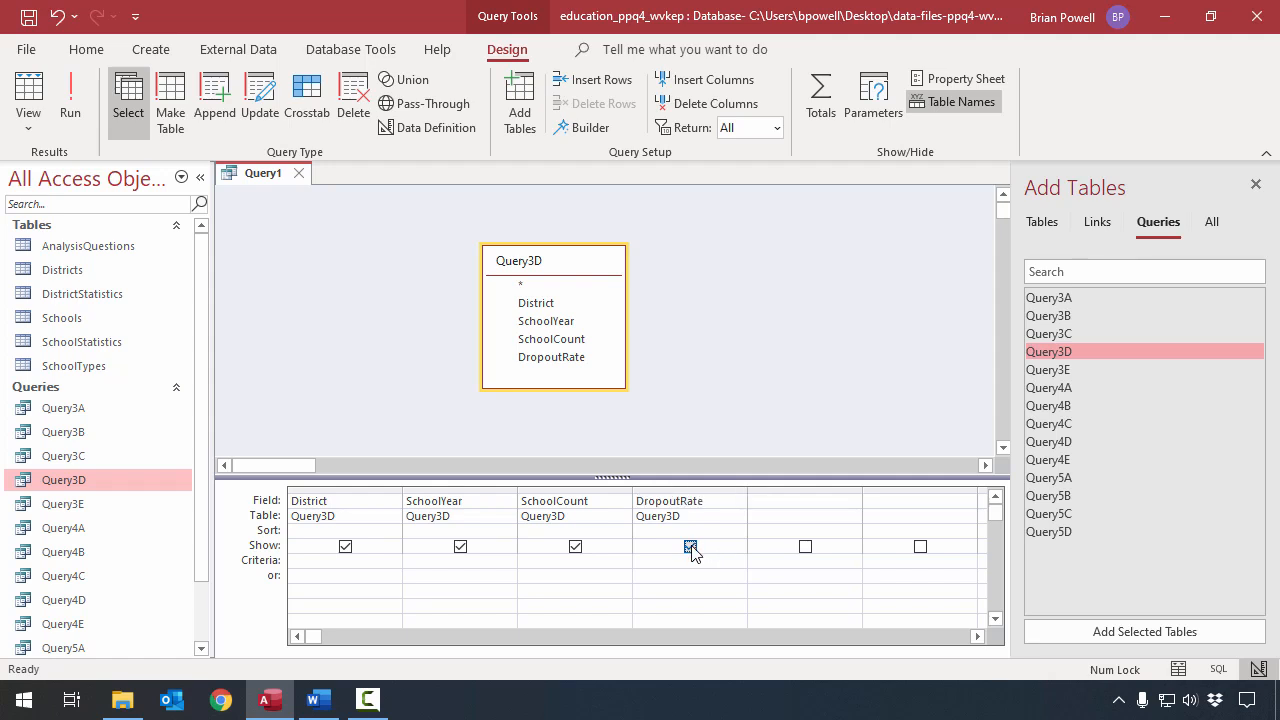
left_click(704, 559)
type(">0.015")
left_click(752, 361)
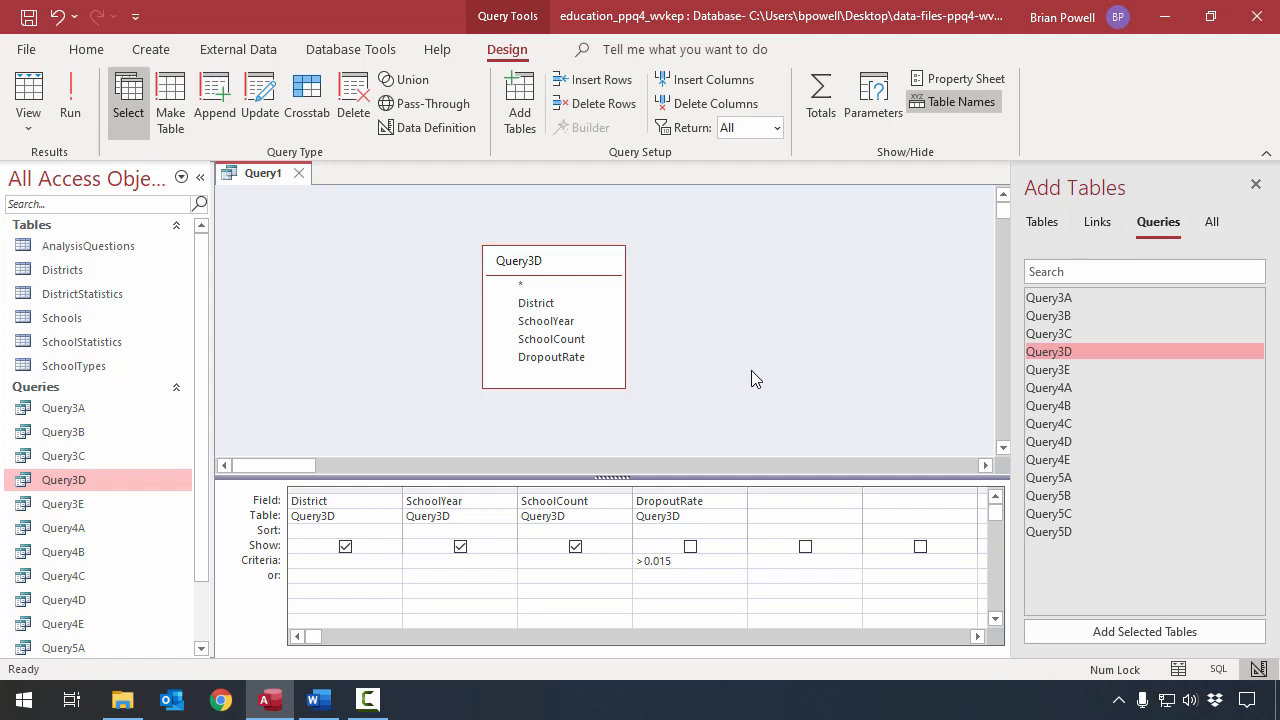
- Run the query and look through the returned district records
left_click(73, 99)
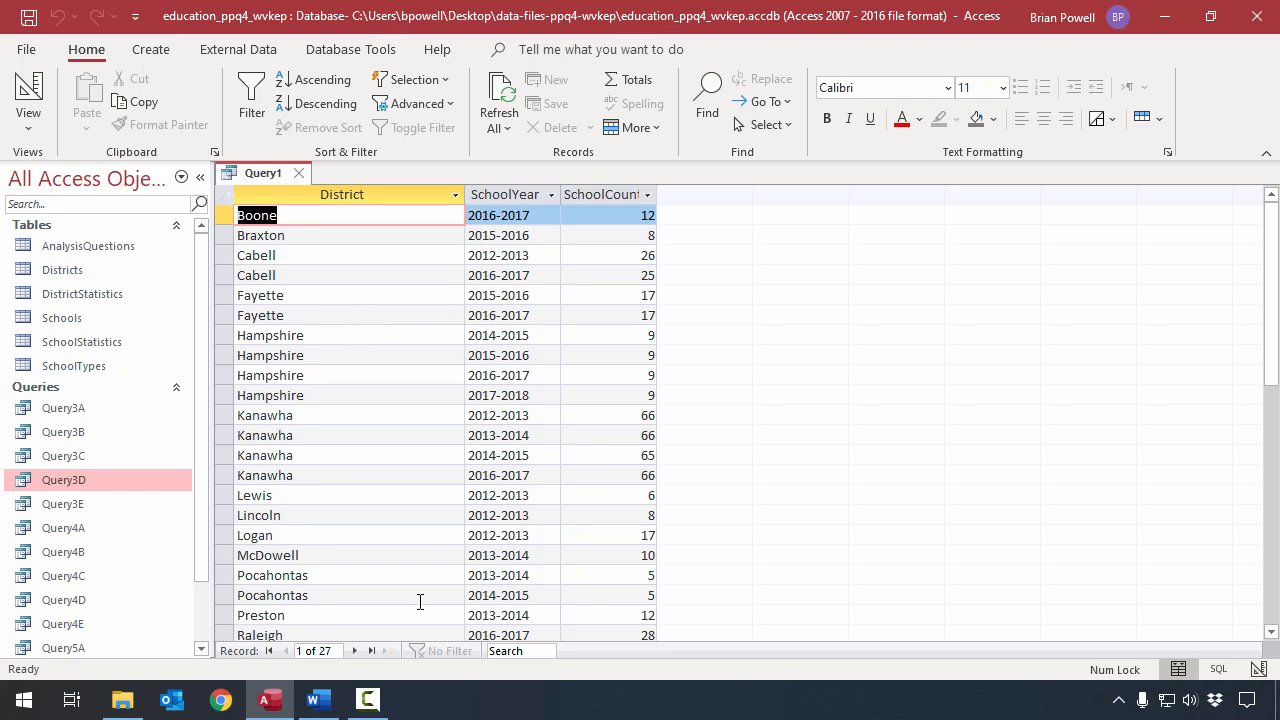
scroll(420, 580, "down", 3)
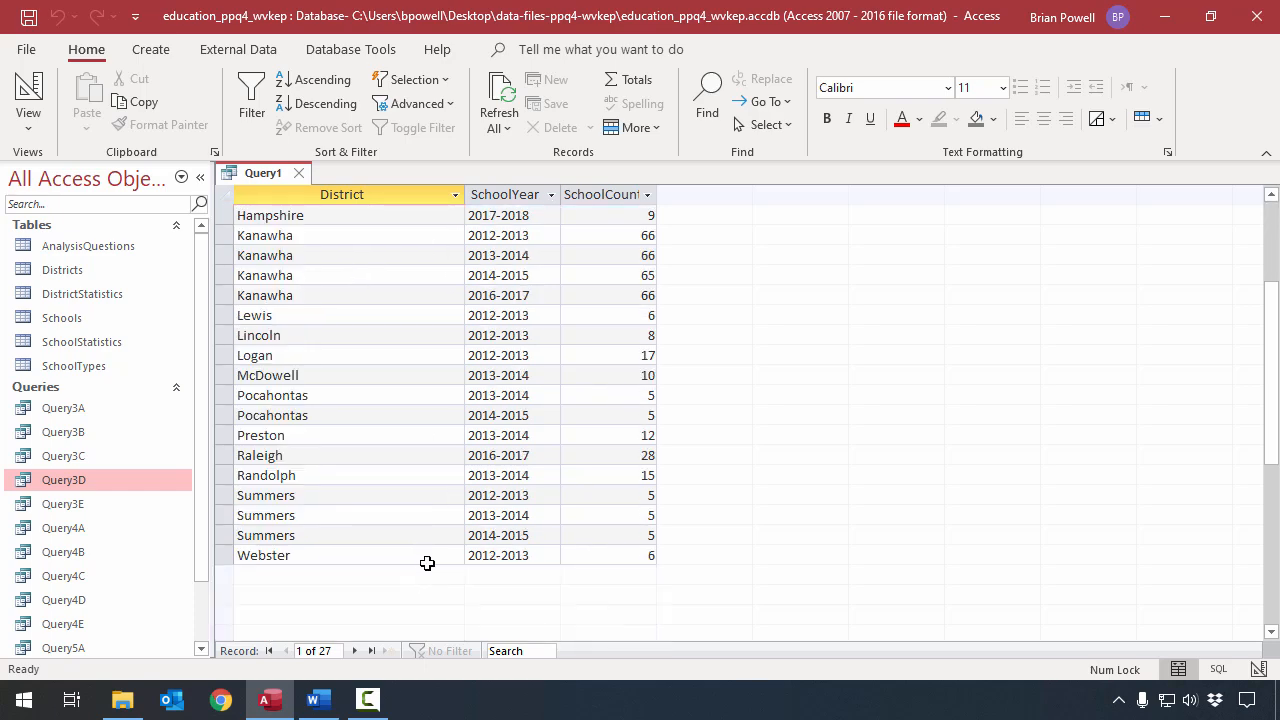
scroll(428, 562, "up", 3)
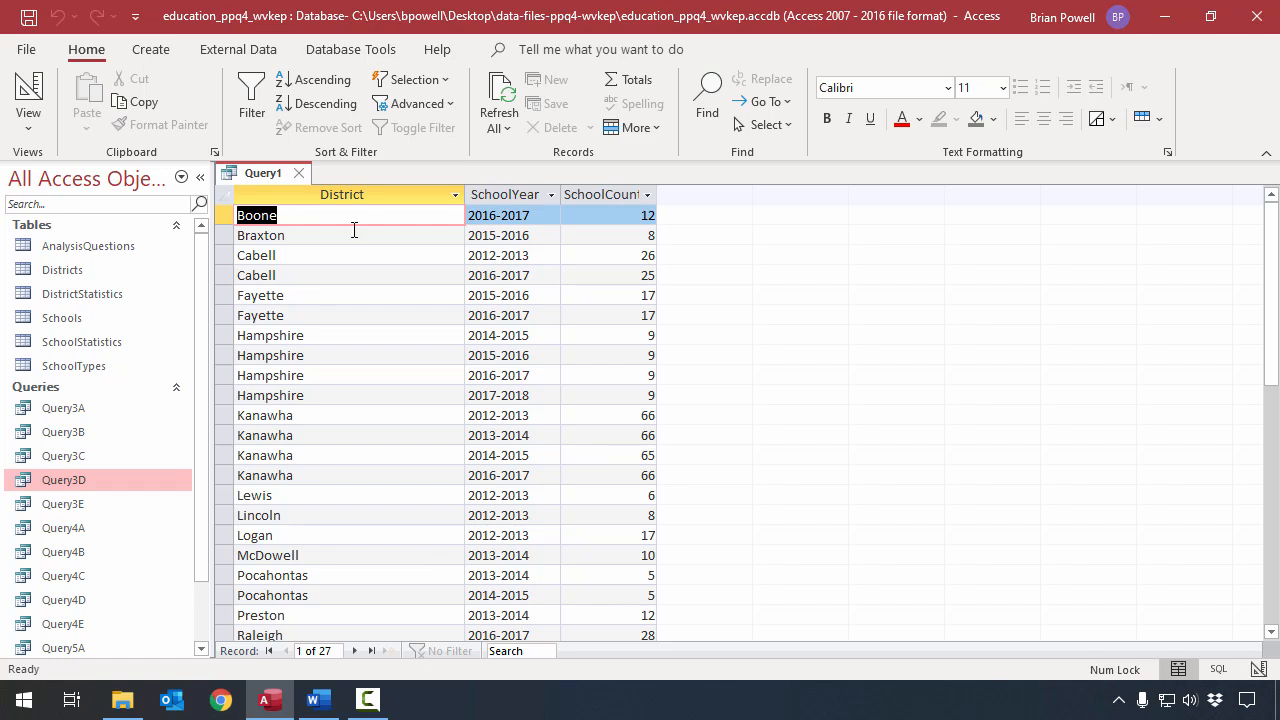
- Save the query as Query6A and close it
left_click(29, 17)
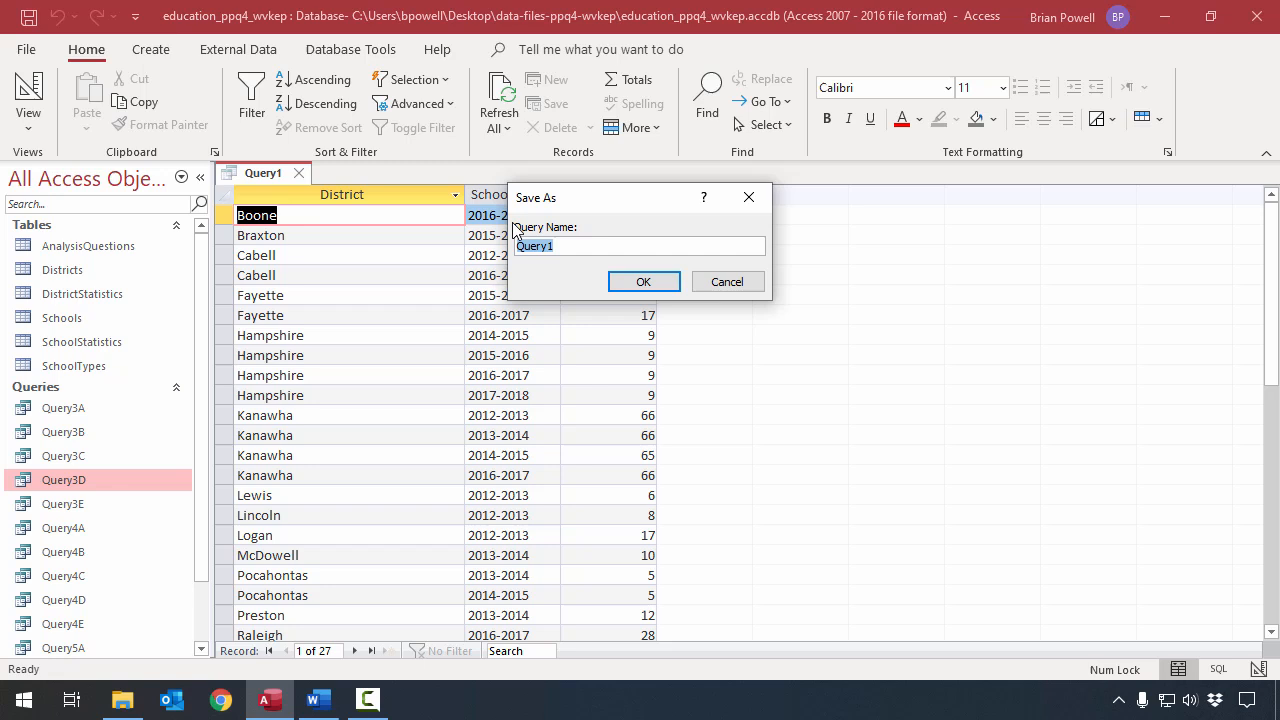
left_click(605, 244)
key("BackSpace")
type("6A")
left_click(643, 281)
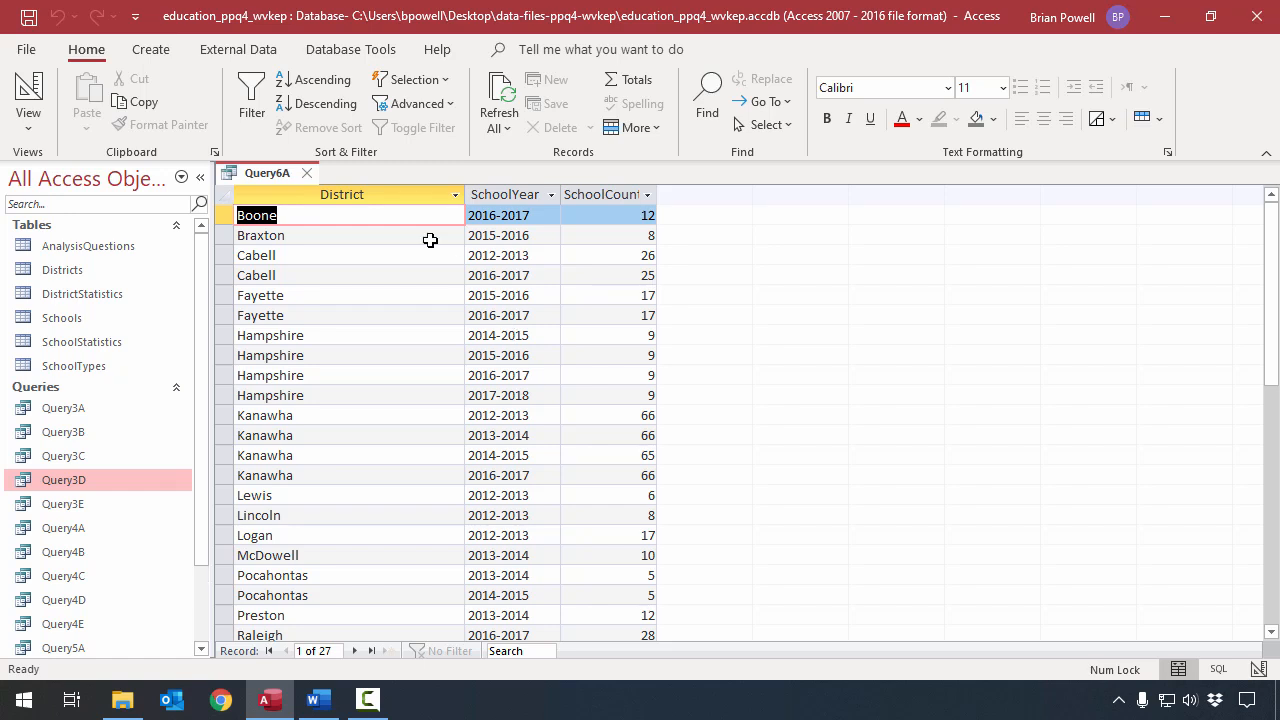
left_click(307, 175)
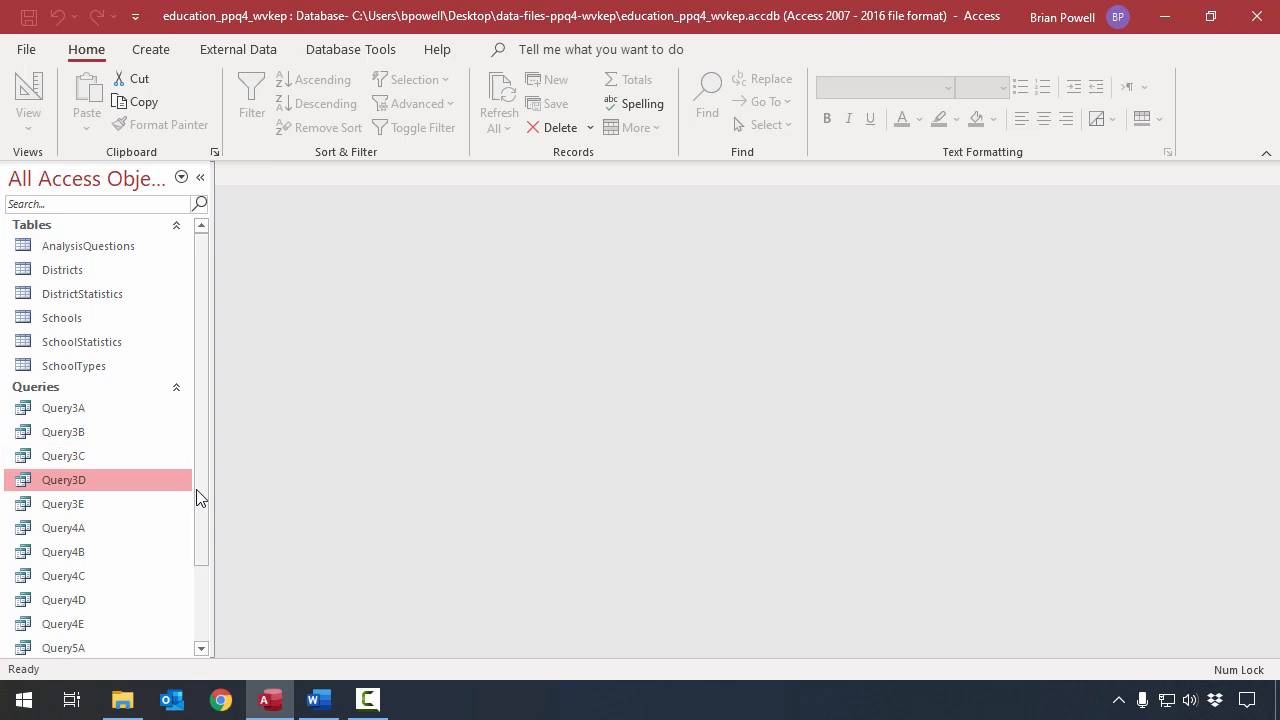
- Select the saved Query6A at the end of the database's query list
scroll(178, 496, "down", 1)
scroll(178, 498, "down", 1)
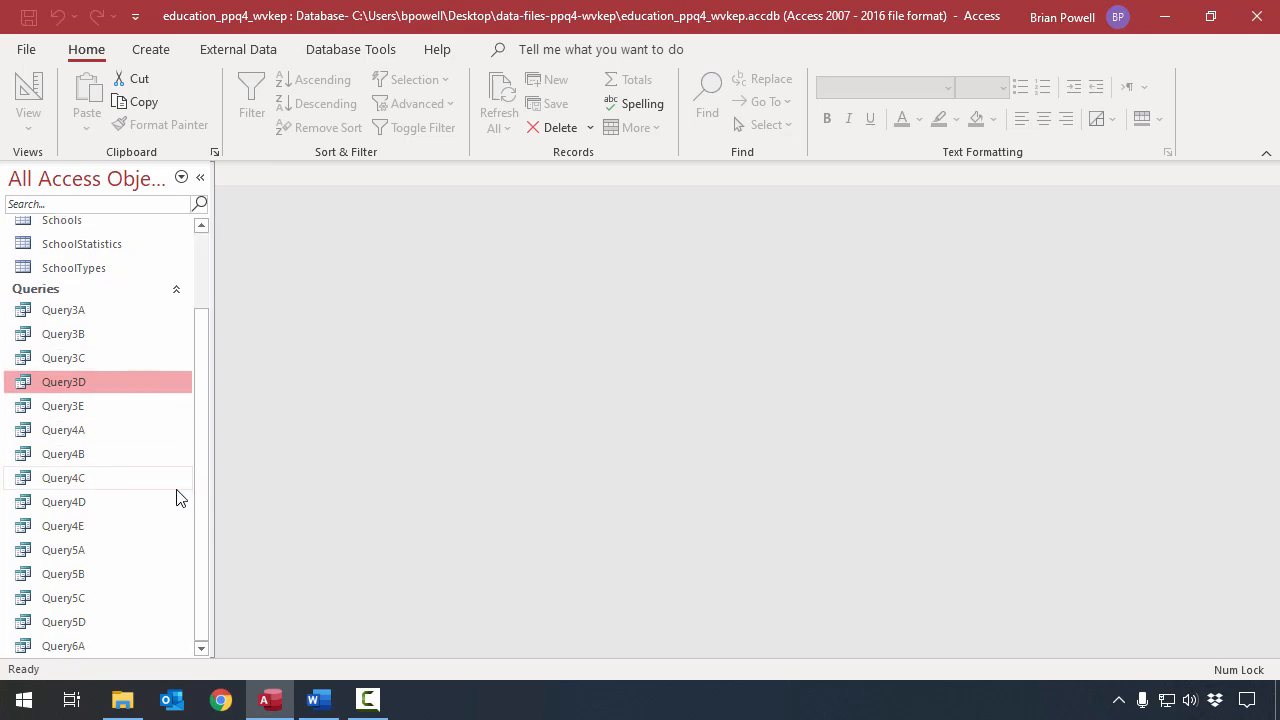
left_click(137, 648)
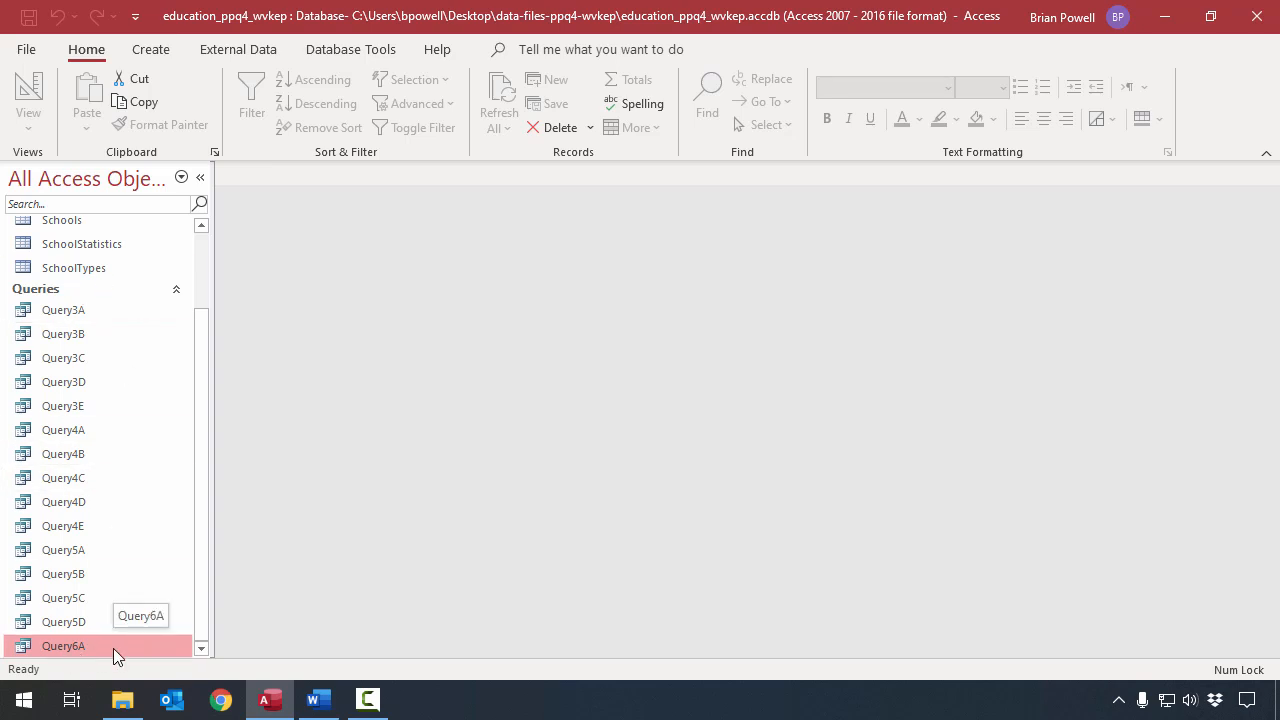
- Duplicate Query6A and name the copy Query6B
right_click(113, 648)
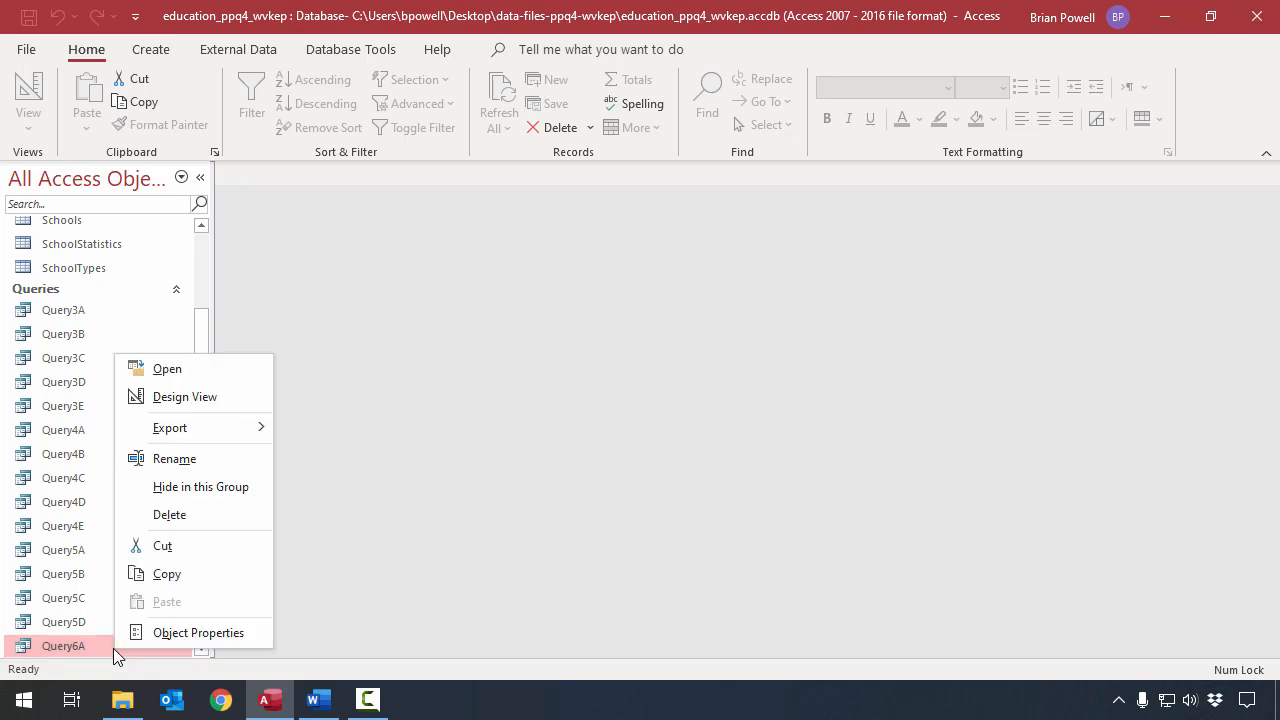
left_click(158, 587)
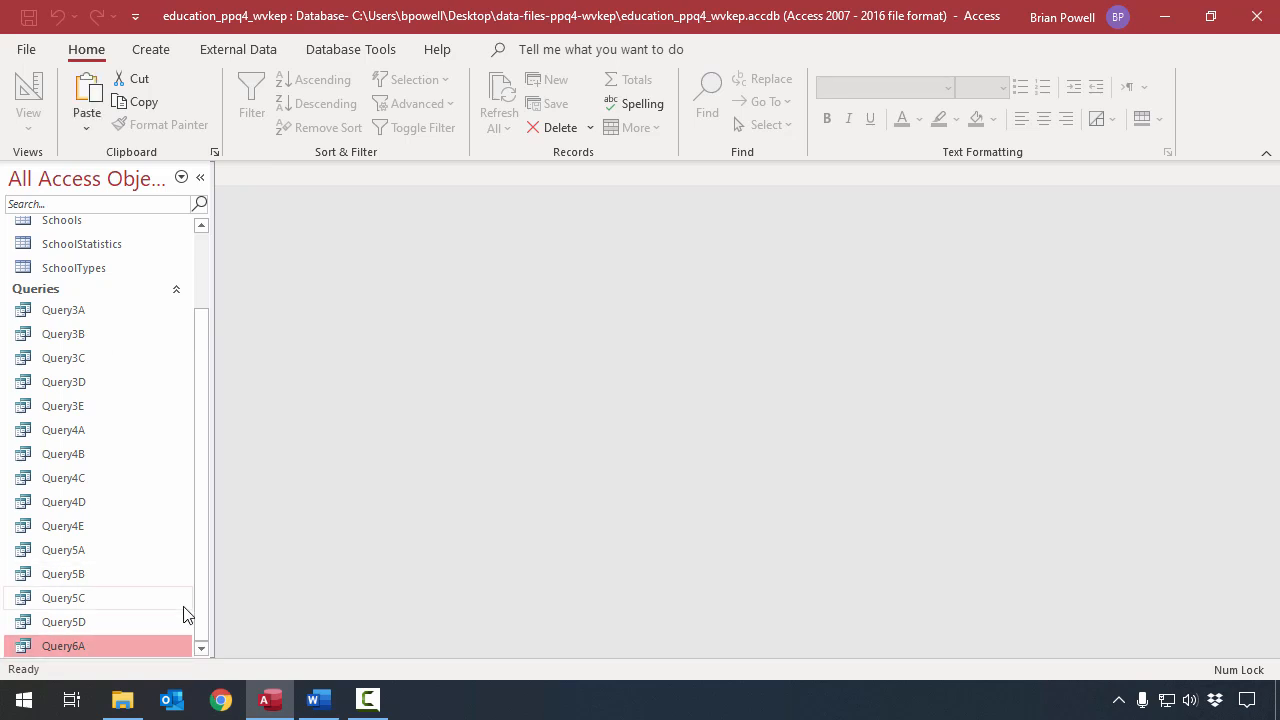
right_click(184, 606)
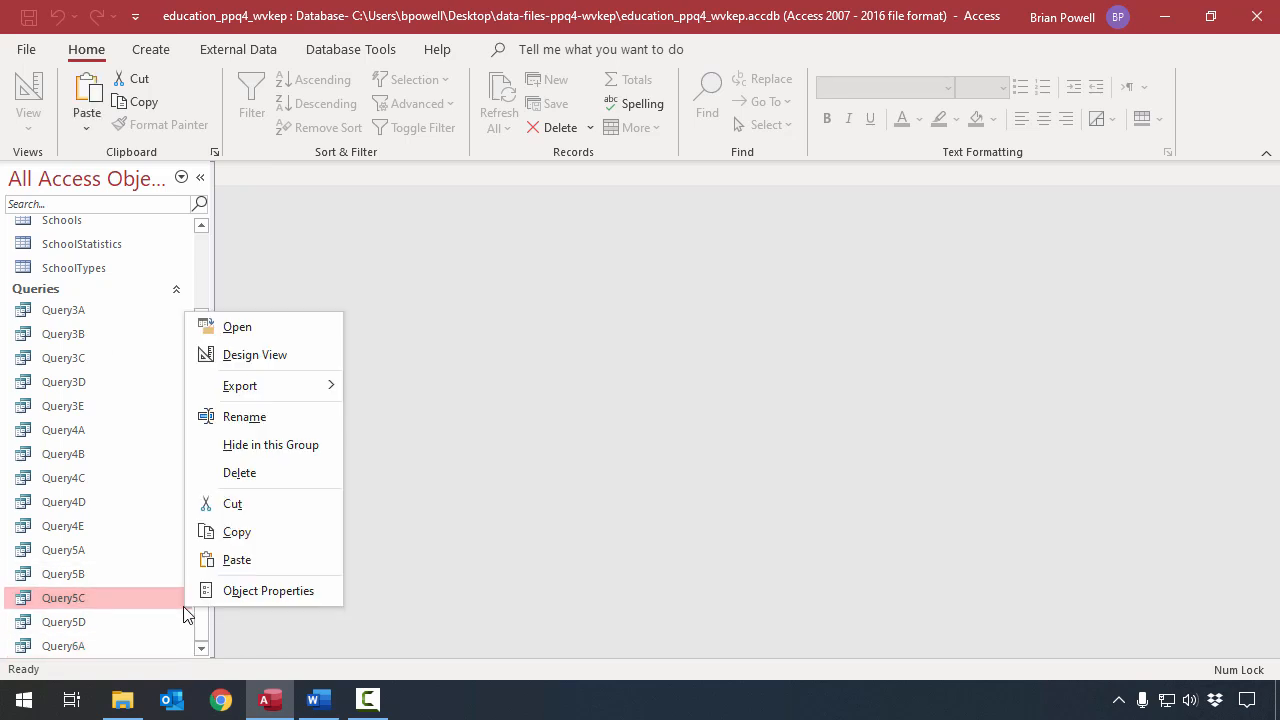
left_click(261, 558)
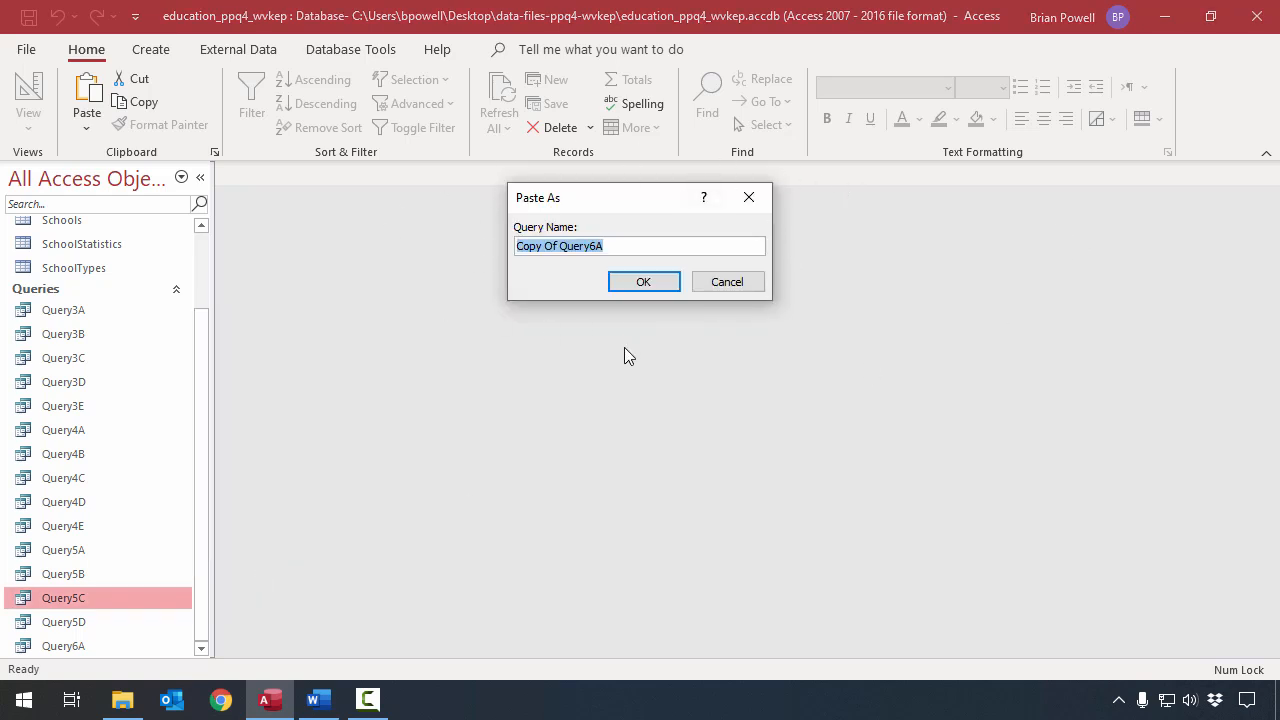
left_click(646, 249)
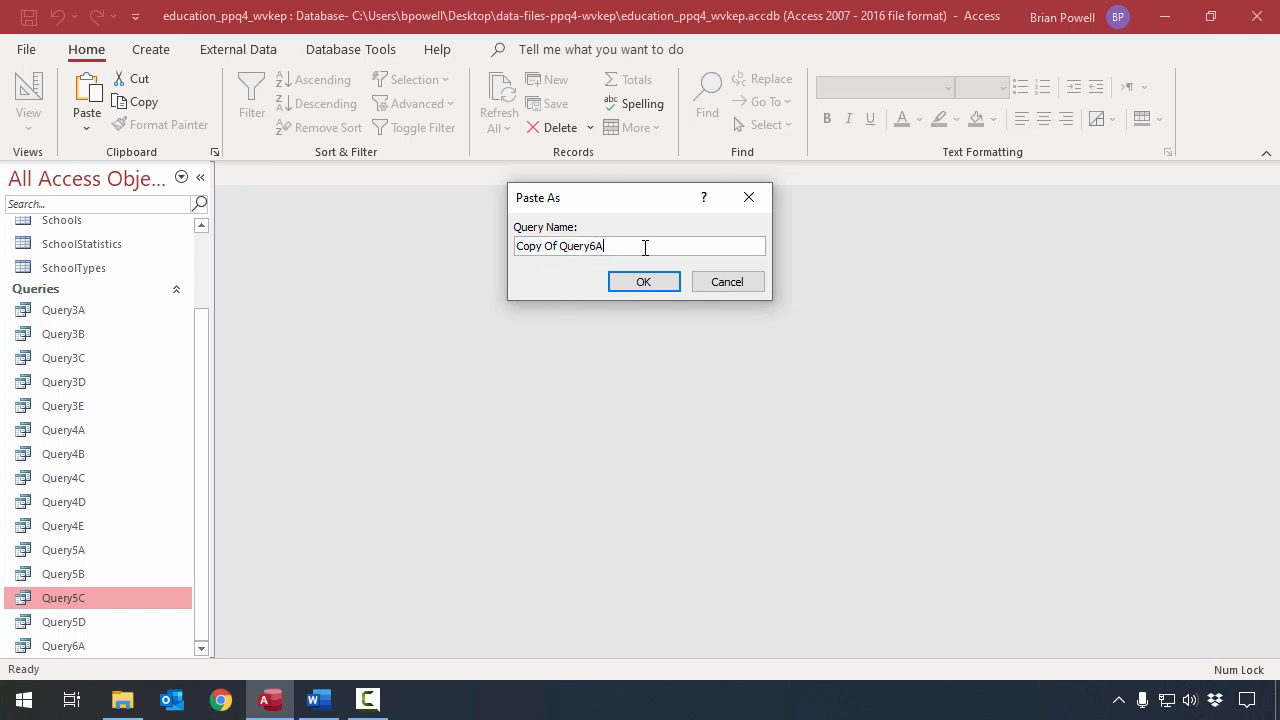
left_click_drag(646, 249, 477, 237)
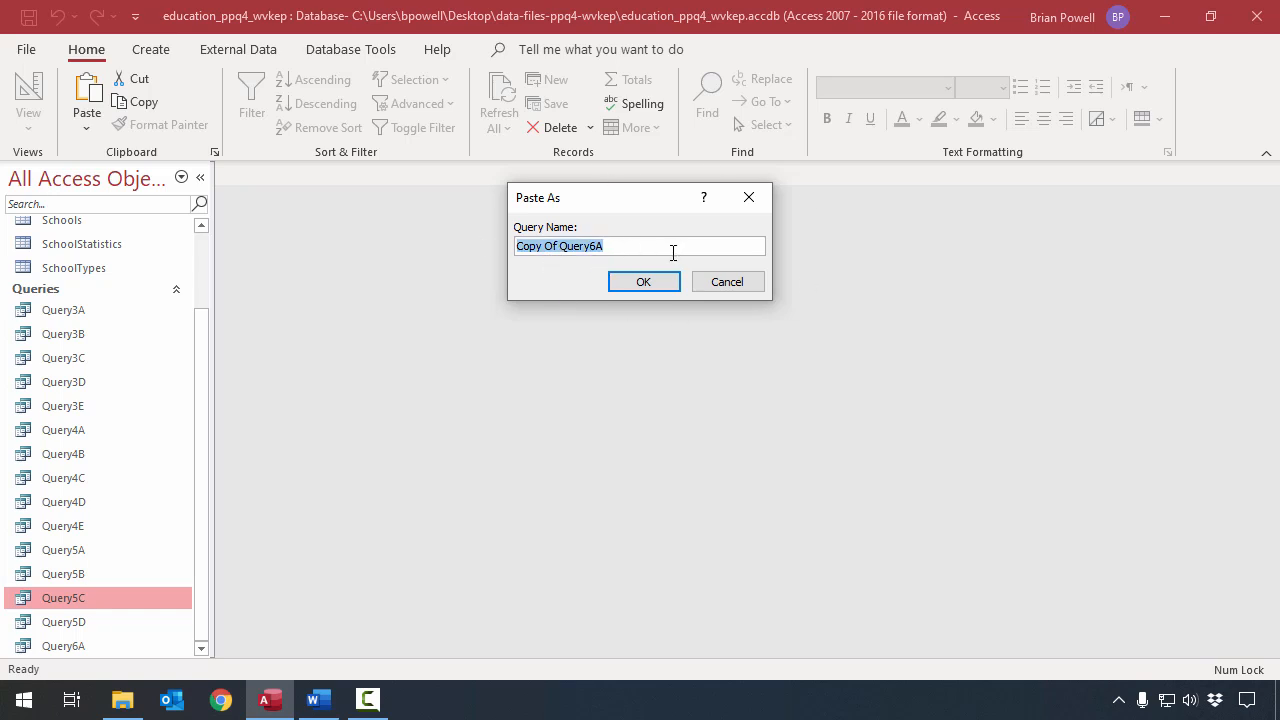
type("Que")
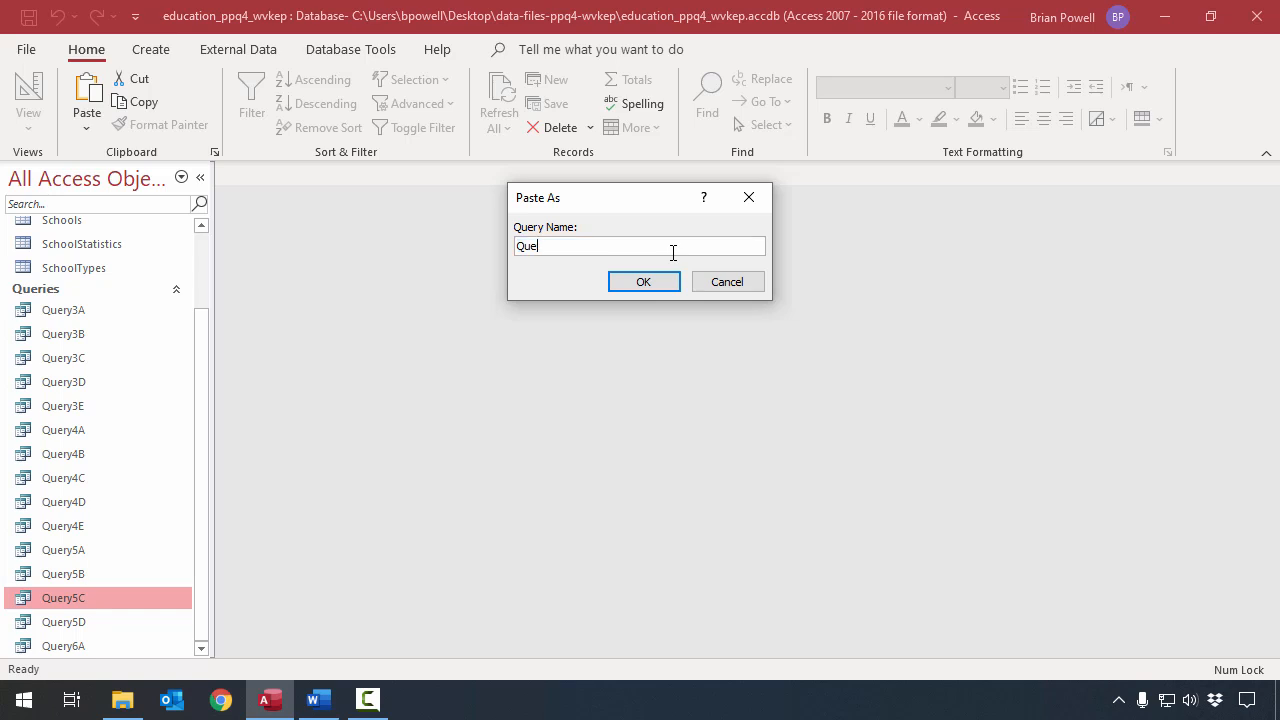
type("ry6B")
left_click(657, 283)
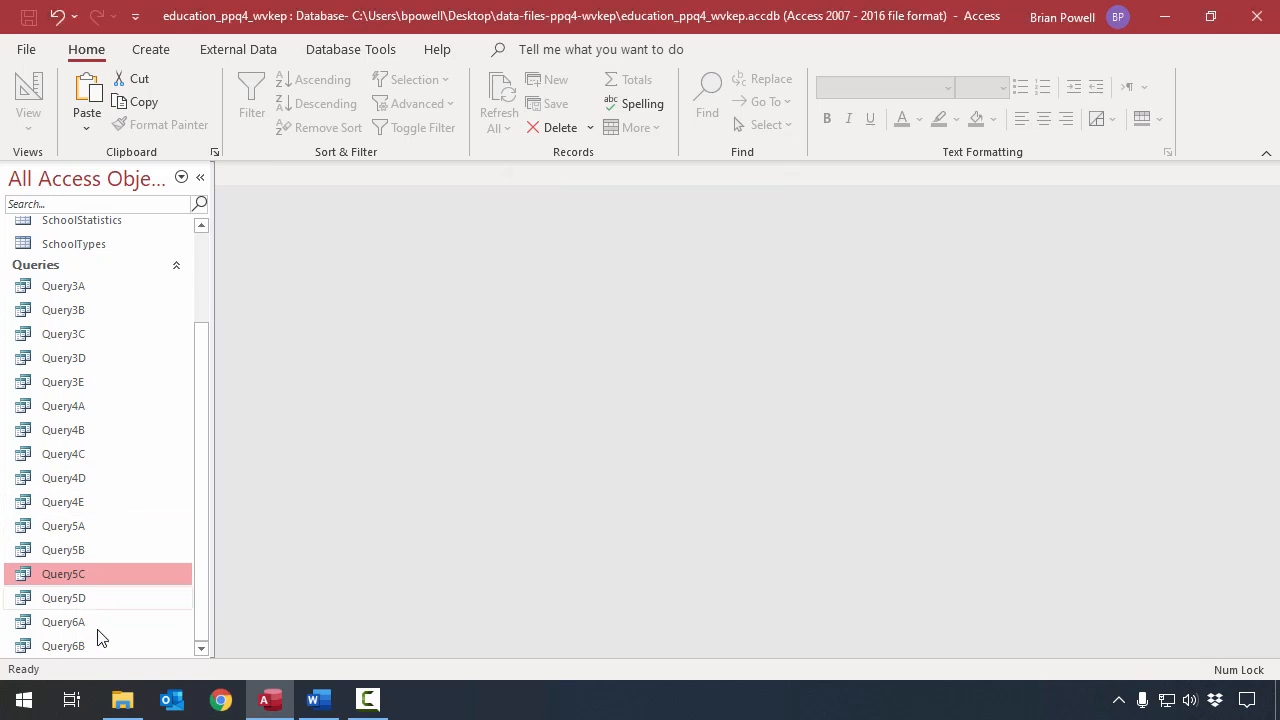
- Open Query6B's design and change its DropoutRate criterion to <0.005
left_click(112, 646)
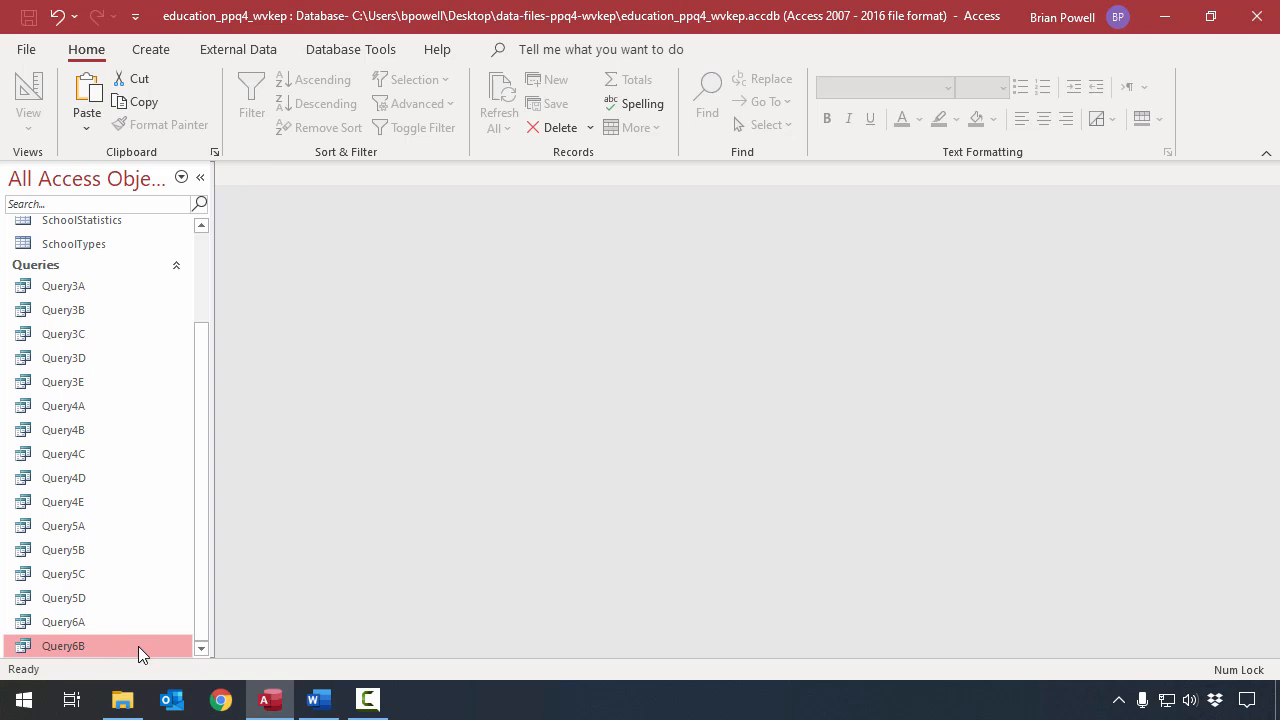
right_click(138, 646)
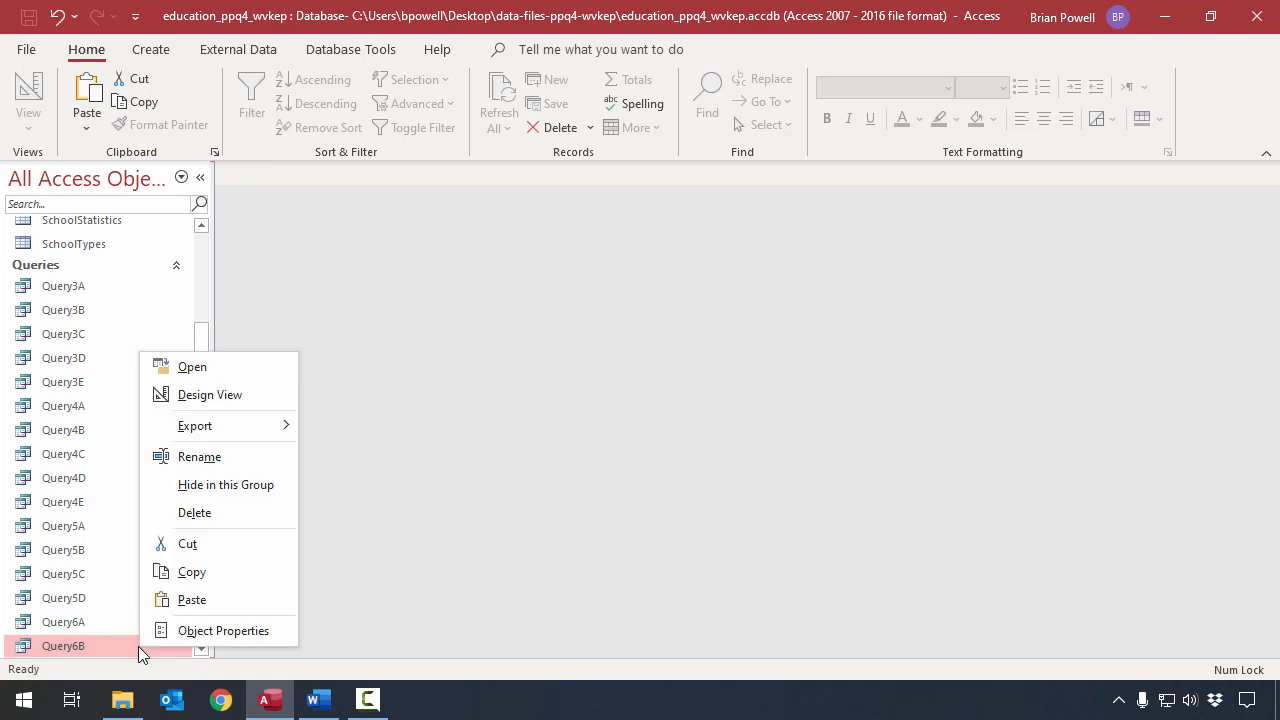
left_click(245, 388)
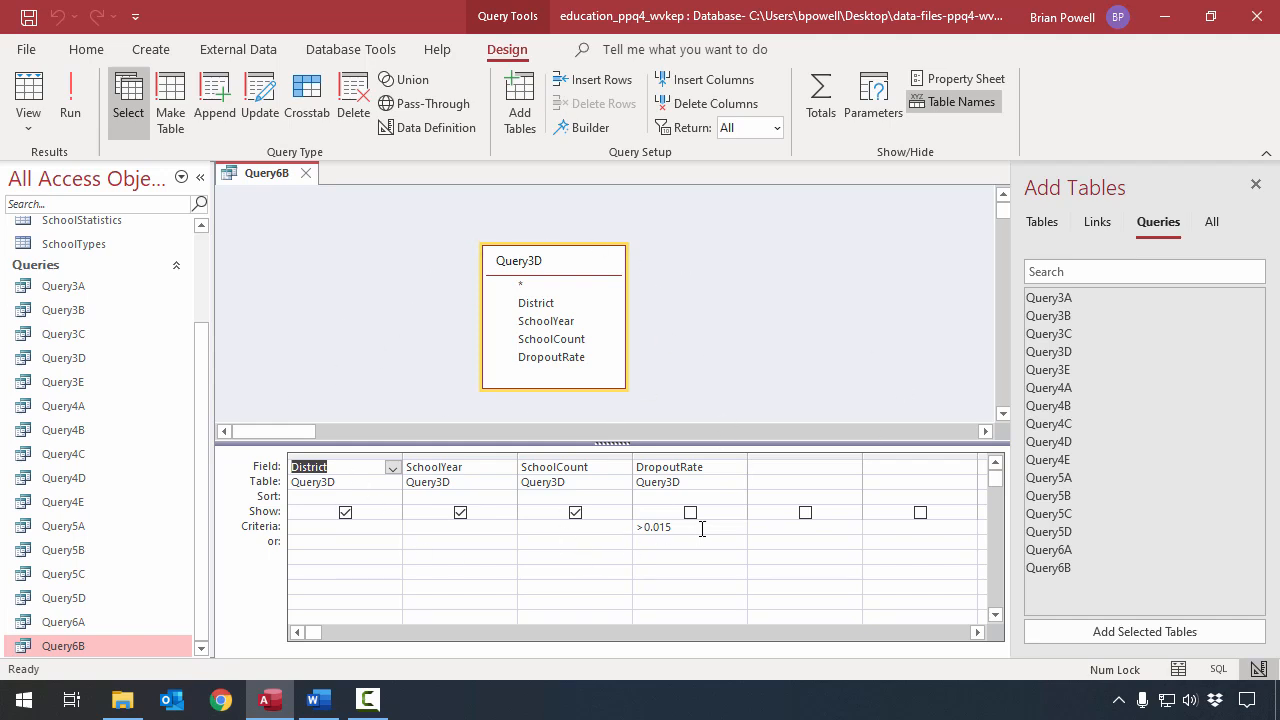
left_click(665, 530)
left_click_drag(665, 532, 584, 531)
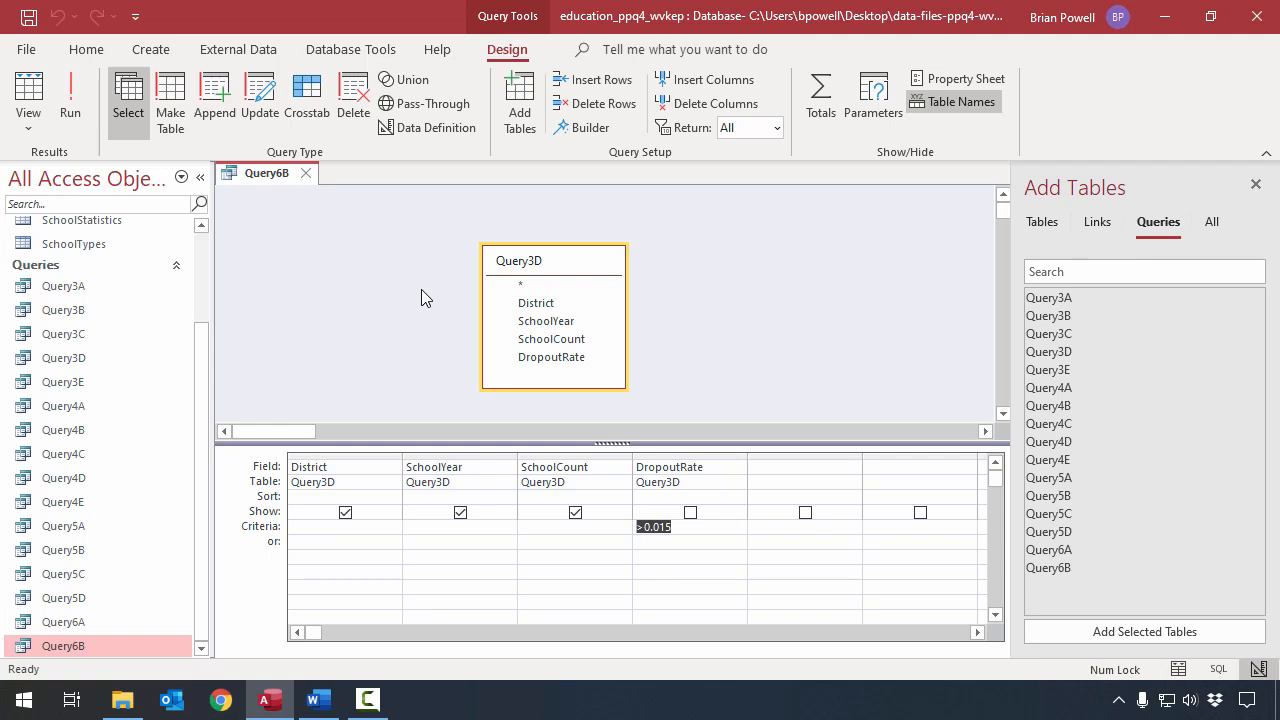
type("<0.005")
left_click(400, 289)
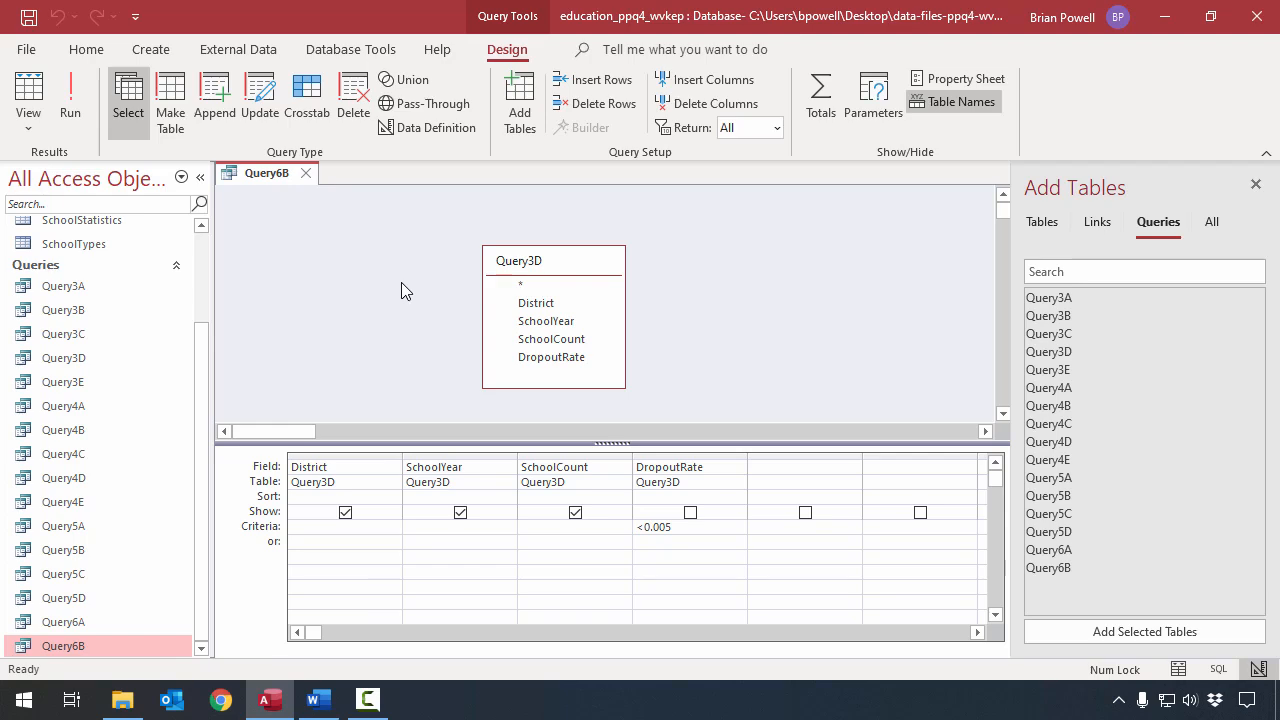
- Run Query6B to check the returned district records and close it
left_click(71, 93)
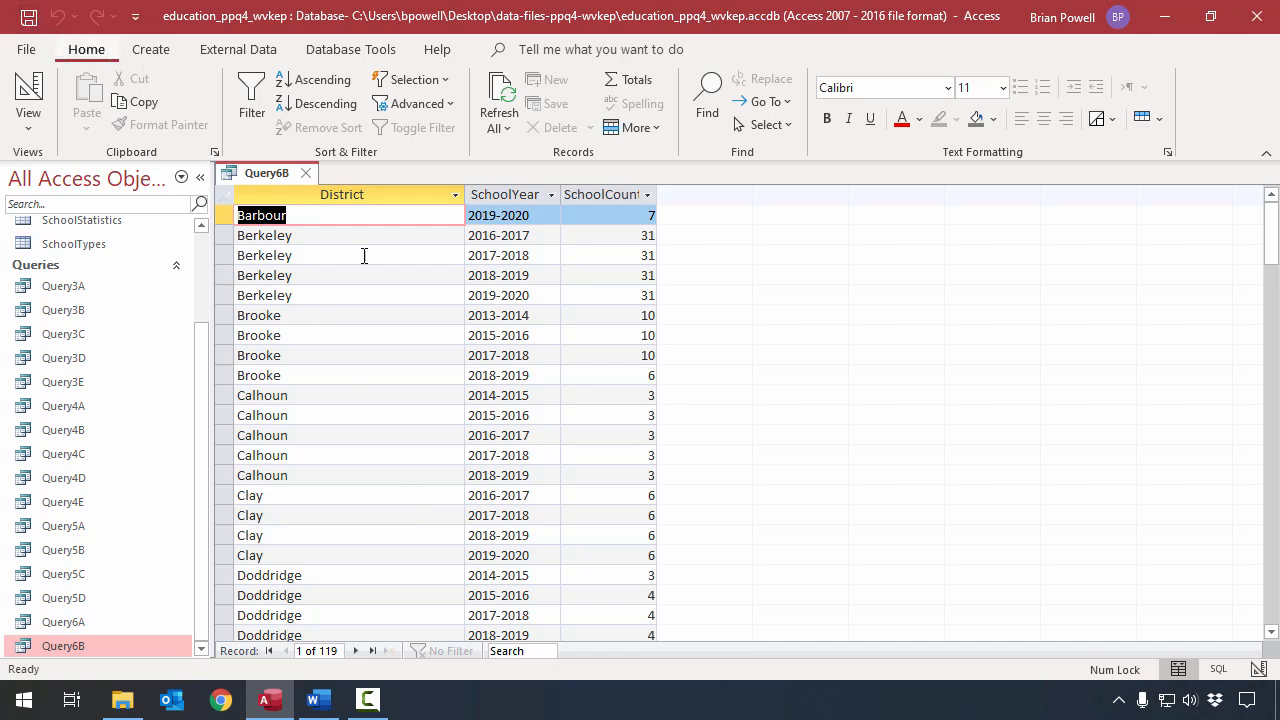
left_click(308, 174)
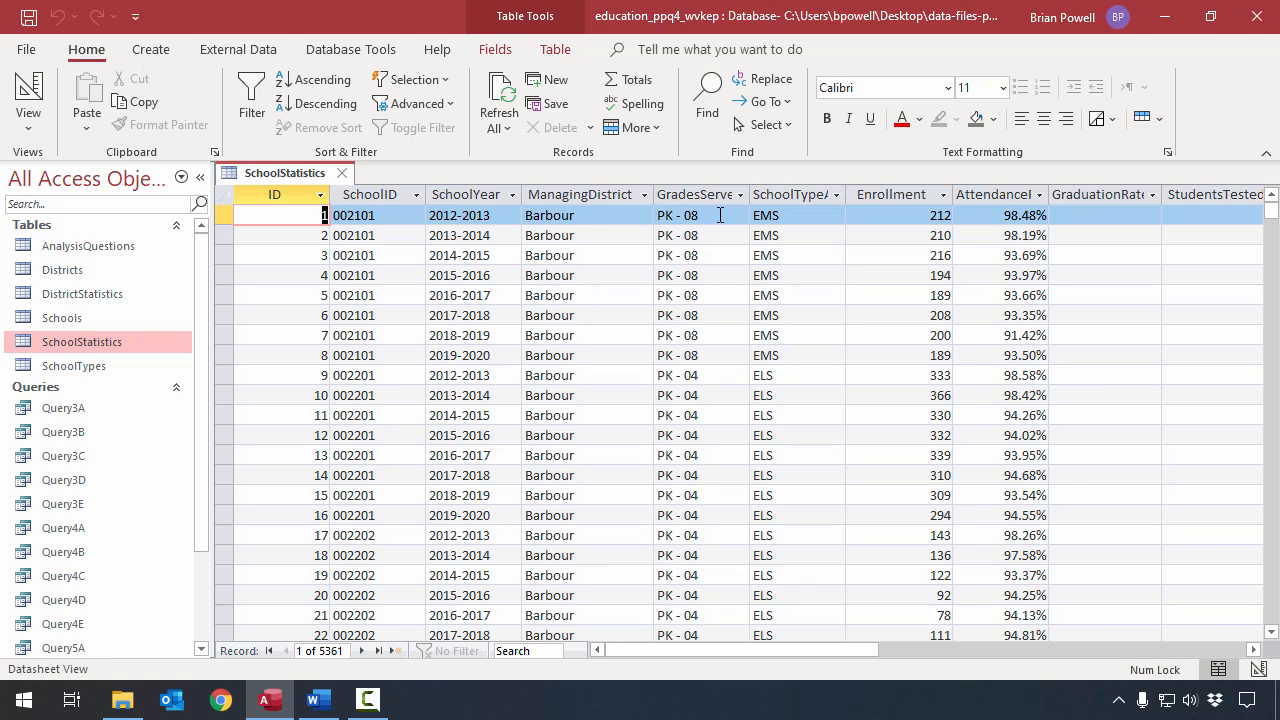
- Examine how GradesServed values are written in the SchoolStatistics table and close the table
left_click(720, 215)
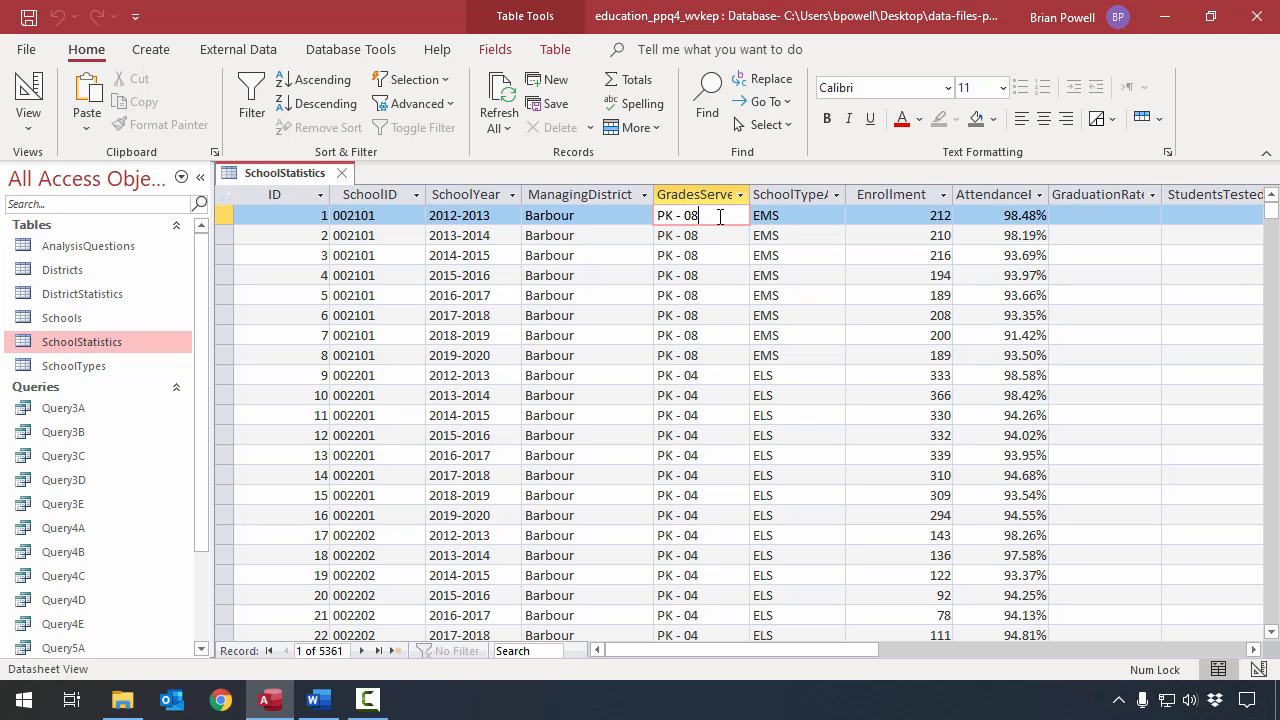
left_click(347, 176)
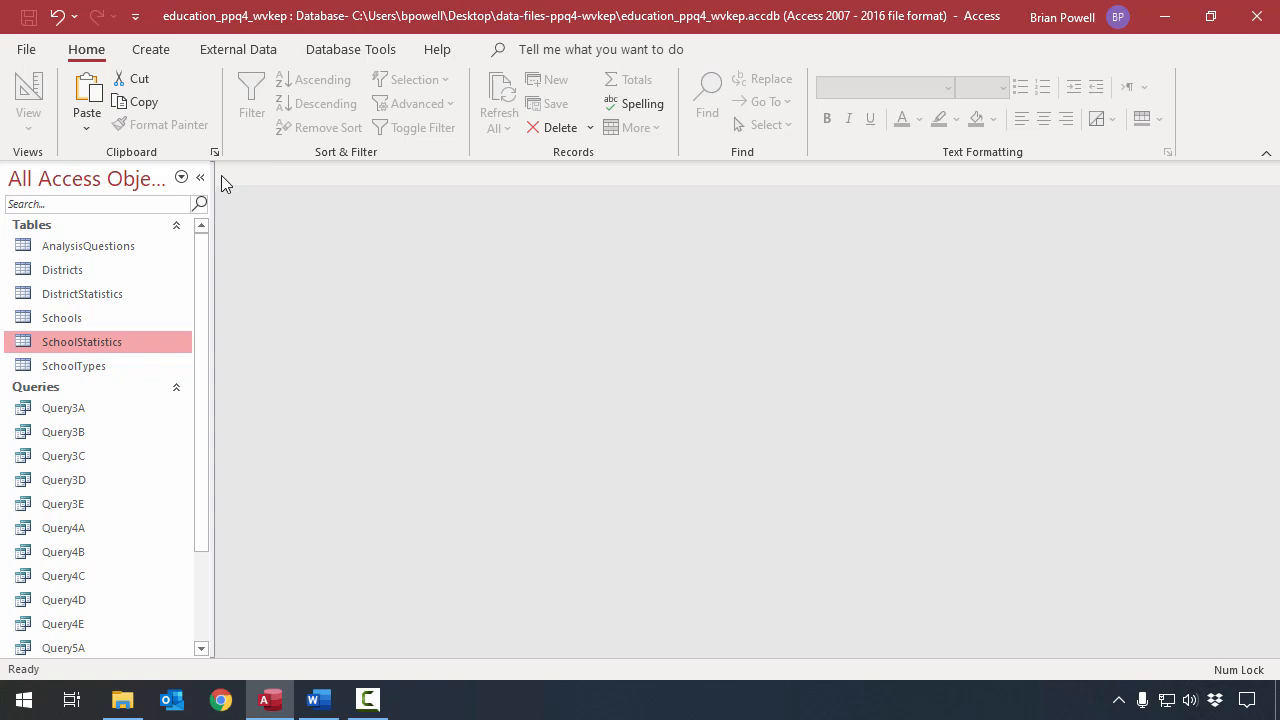
- Create a new query in design view with the SchoolStatistics and Schools tables
left_click(150, 50)
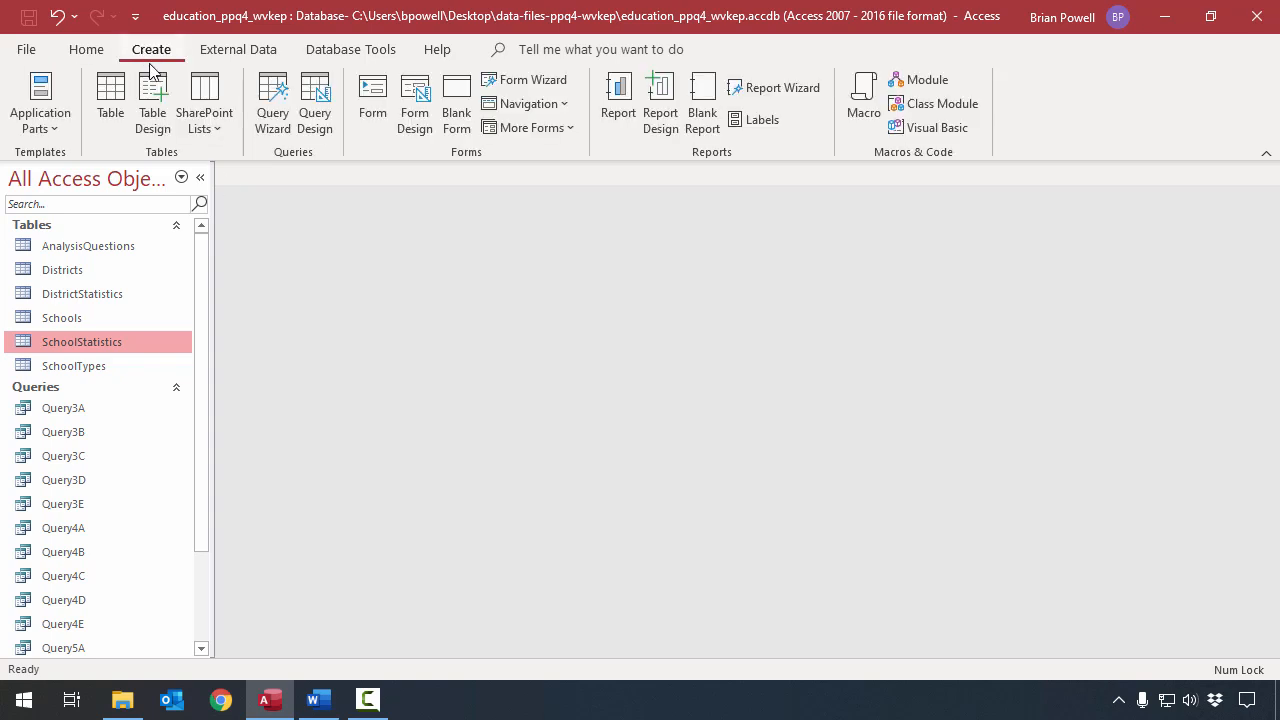
left_click(318, 118)
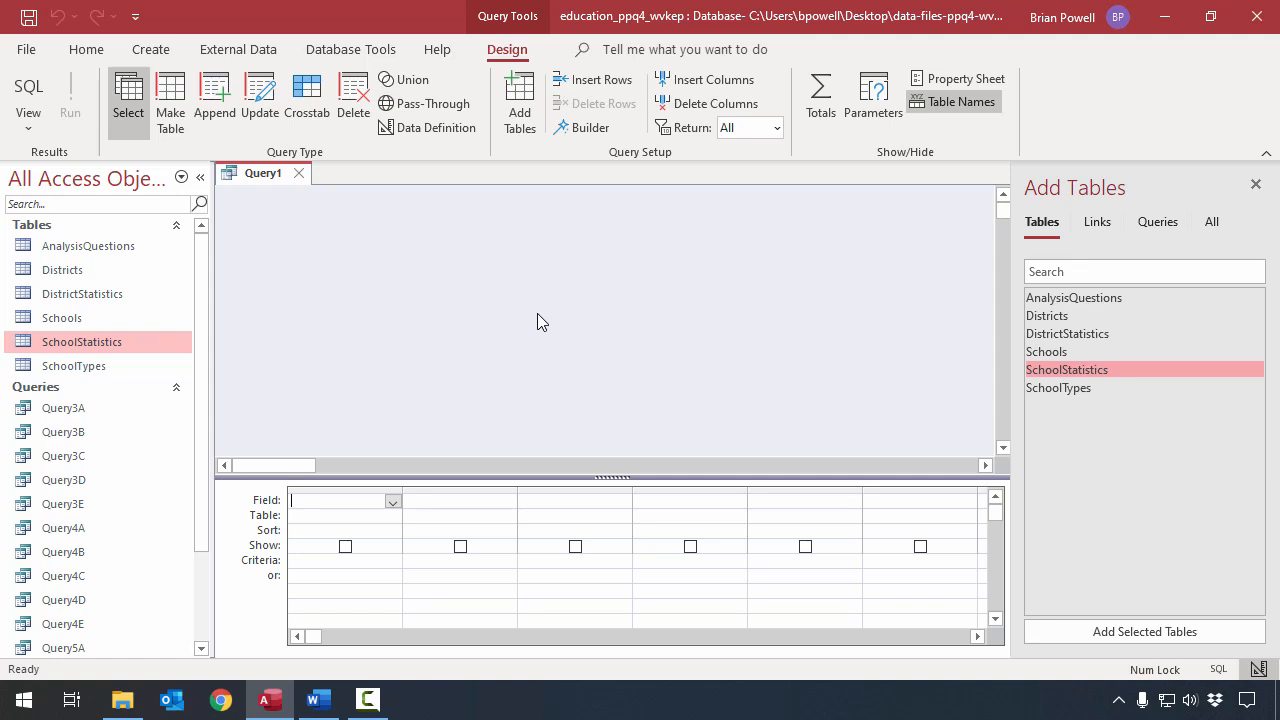
left_click_drag(127, 343, 373, 264)
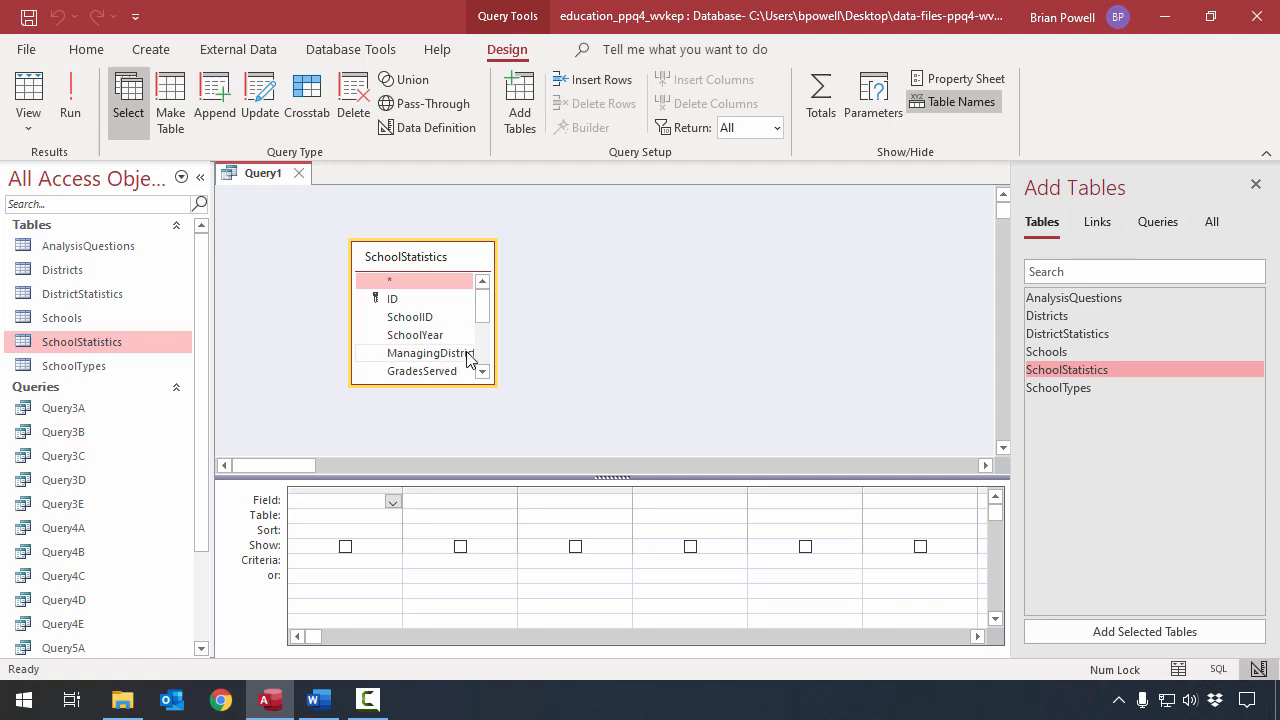
scroll(466, 368, "down", 1)
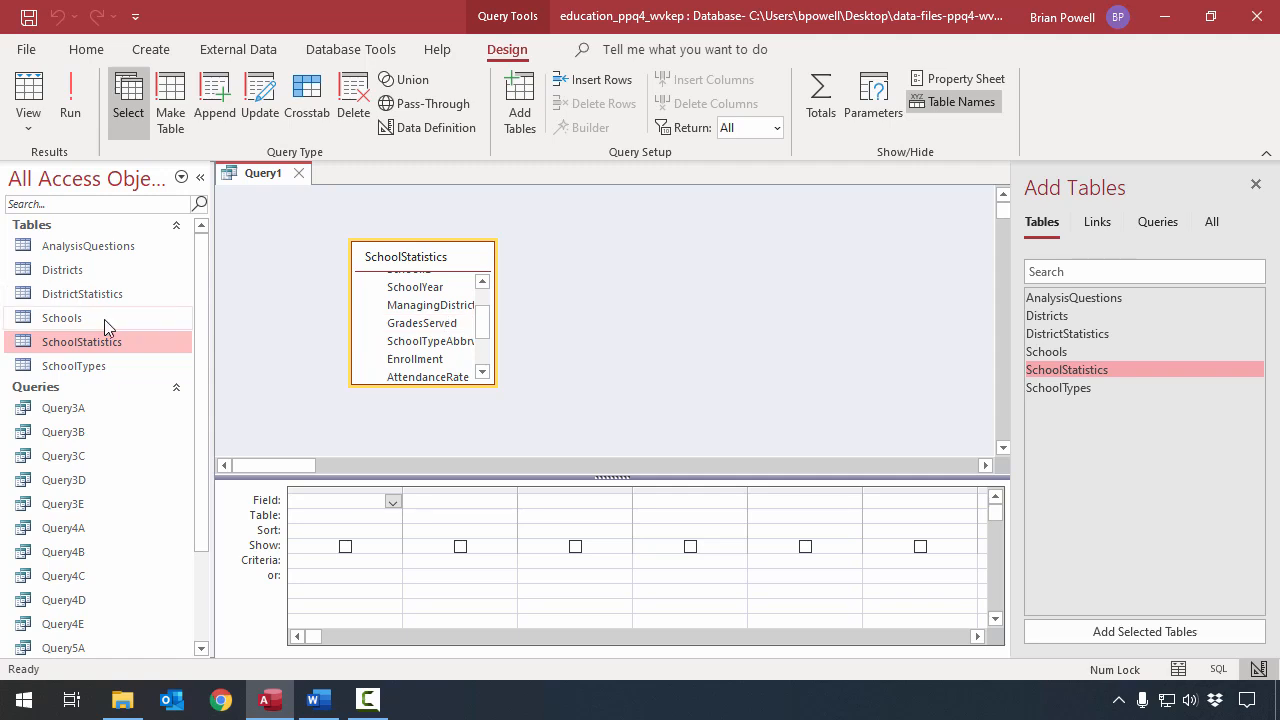
left_click_drag(62, 317, 666, 288)
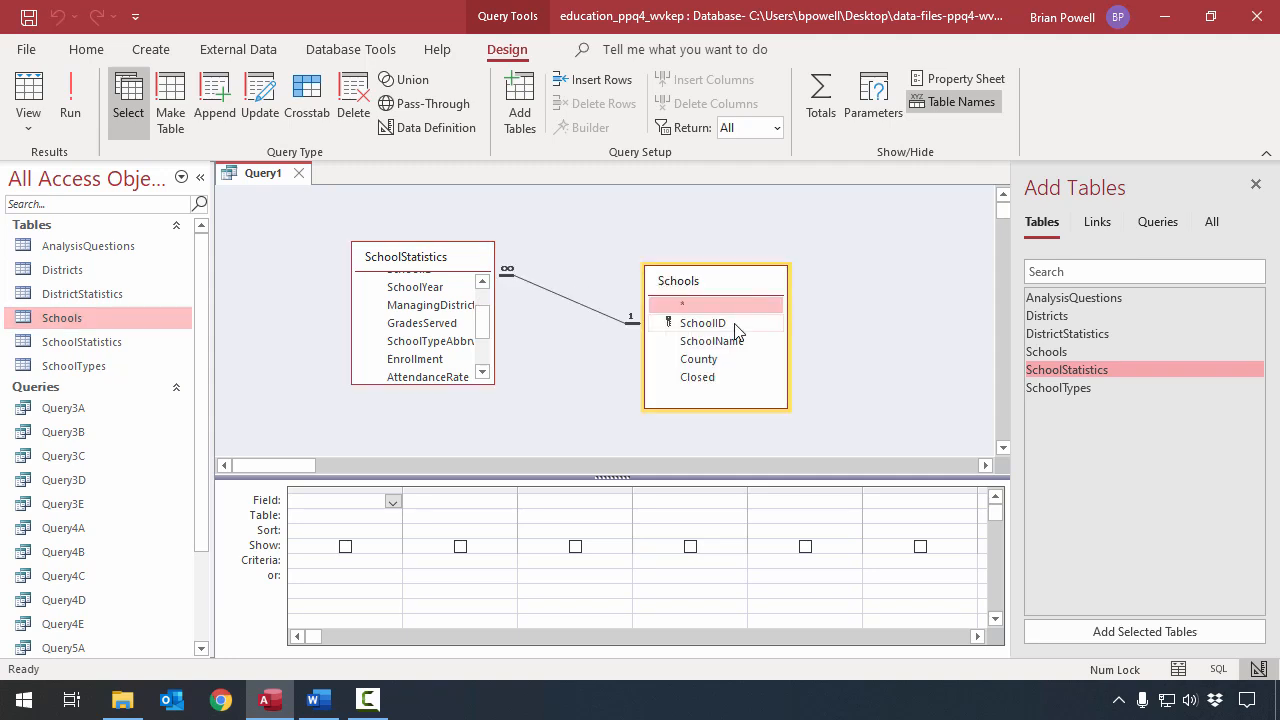
- Add the ManagingDistrict, SchoolName, SchoolYear and GradesServed fields to the query grid in that order
double_click(443, 306)
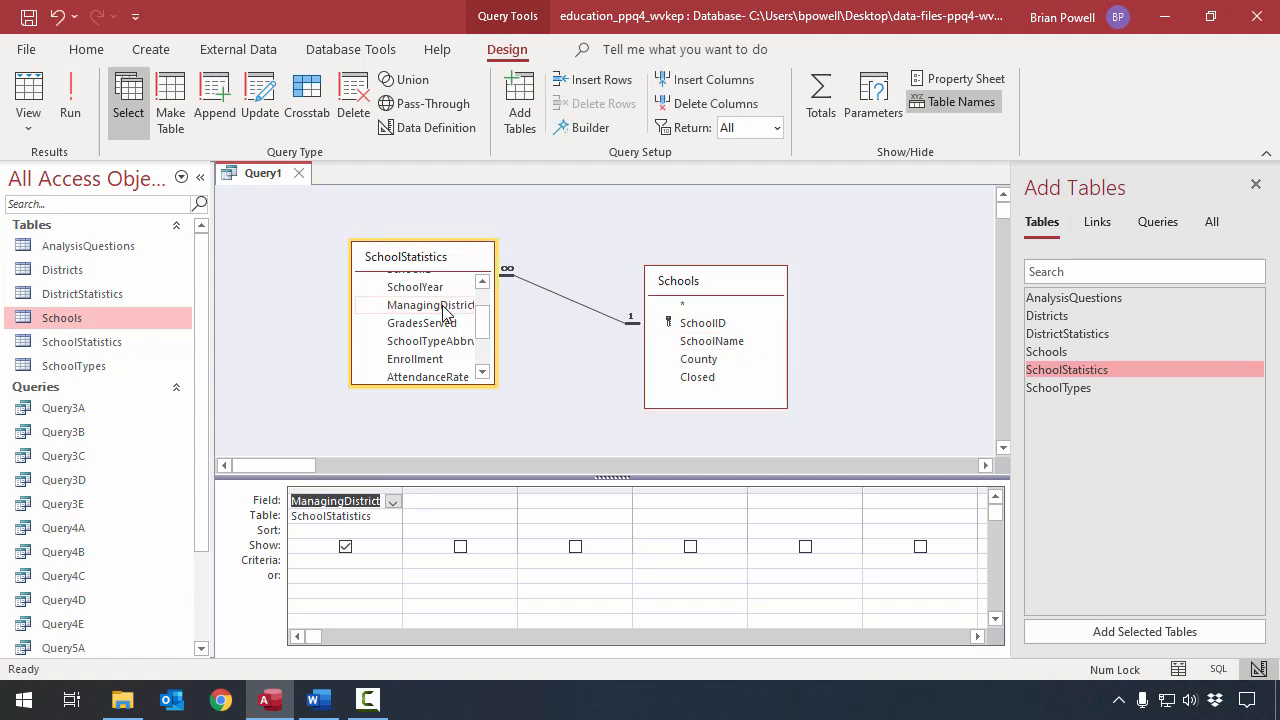
double_click(698, 343)
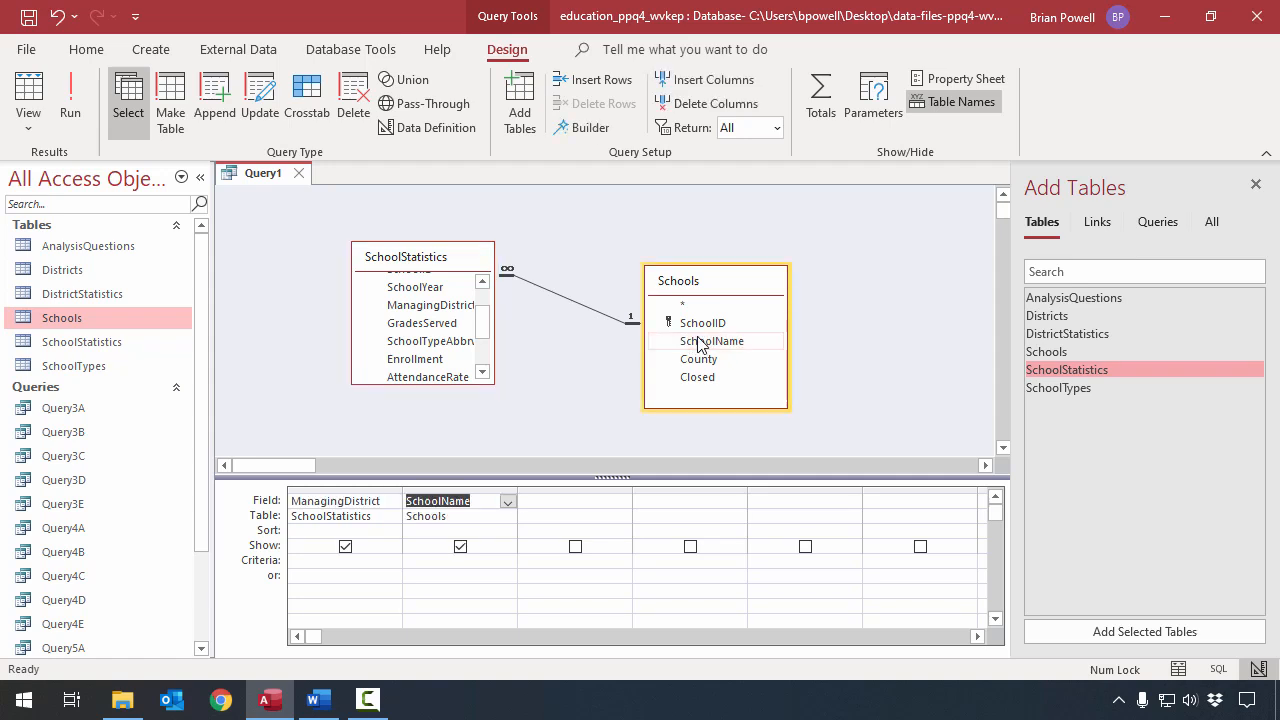
double_click(434, 289)
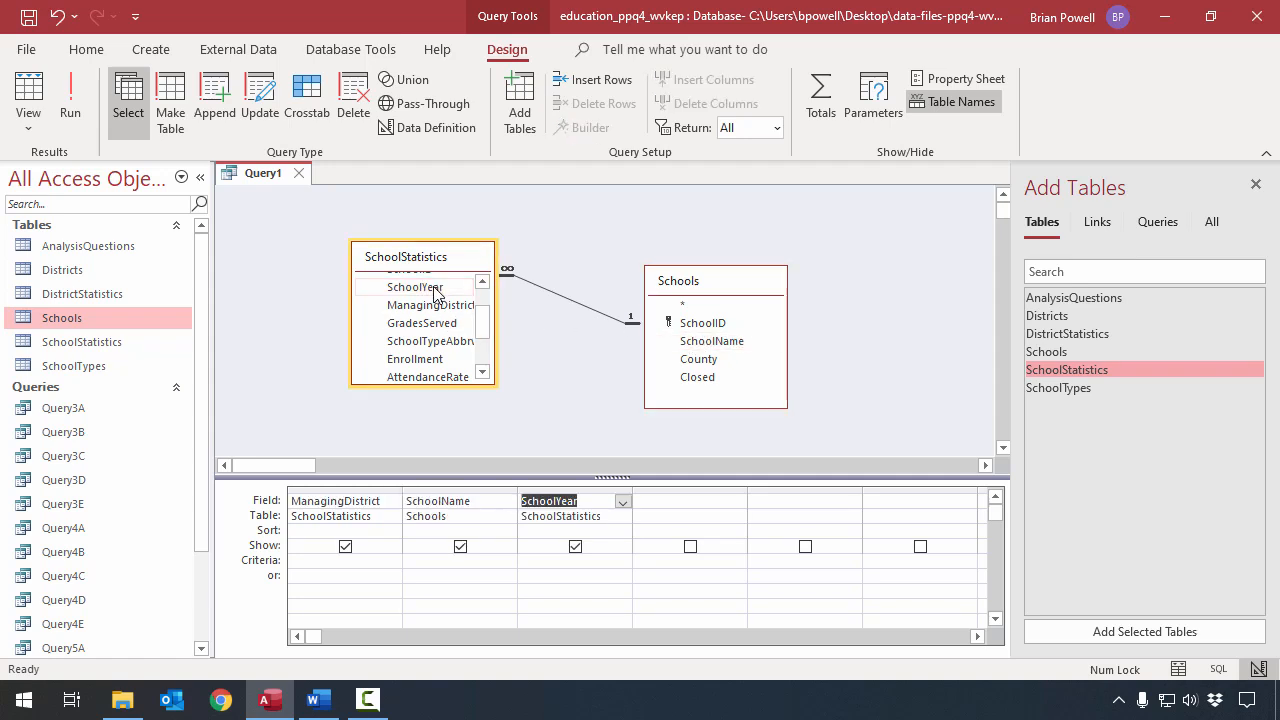
double_click(441, 325)
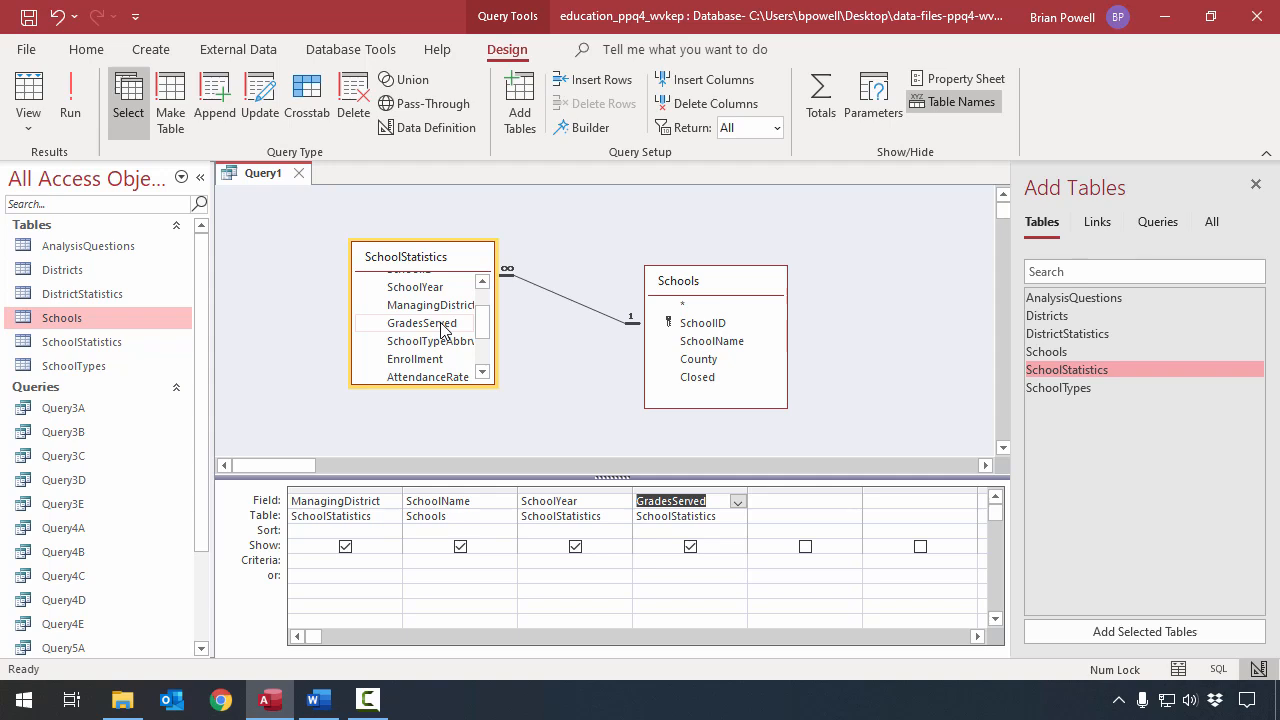
- Set the GradesServed criterion to Like "PK*" and run the query
left_click(711, 560)
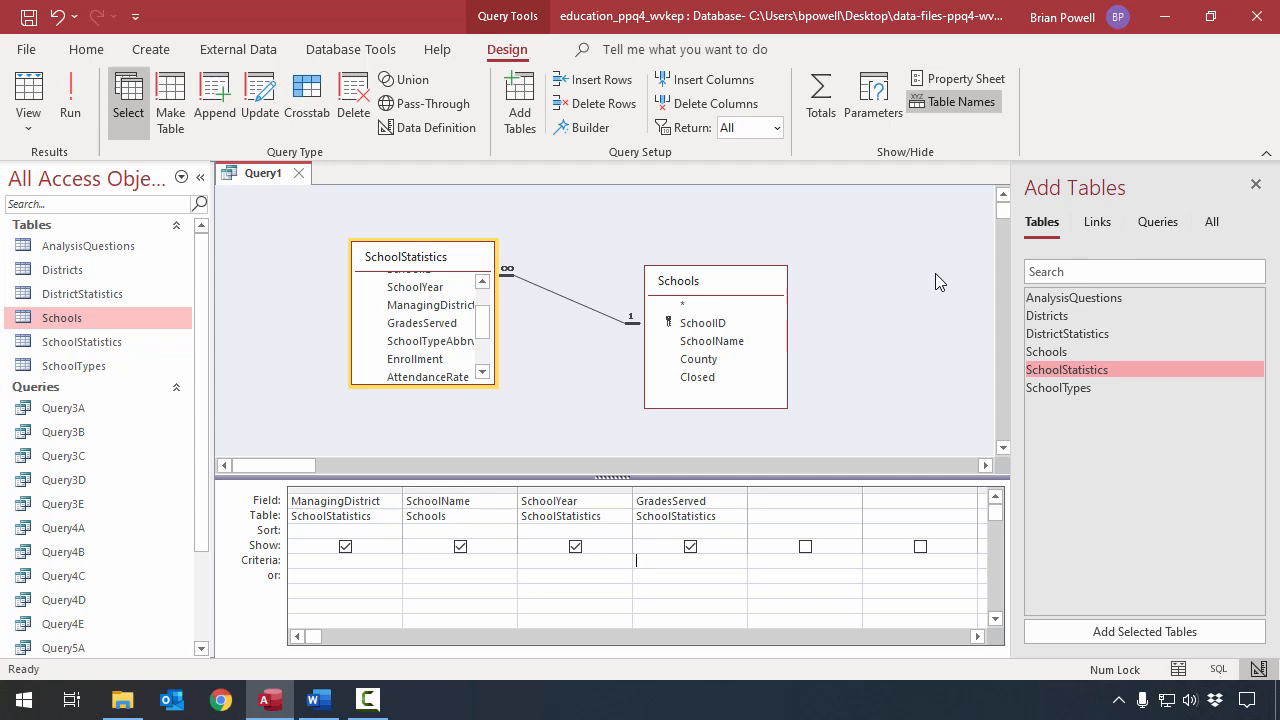
type("Like \"")
type("PK*\"")
left_click(70, 100)
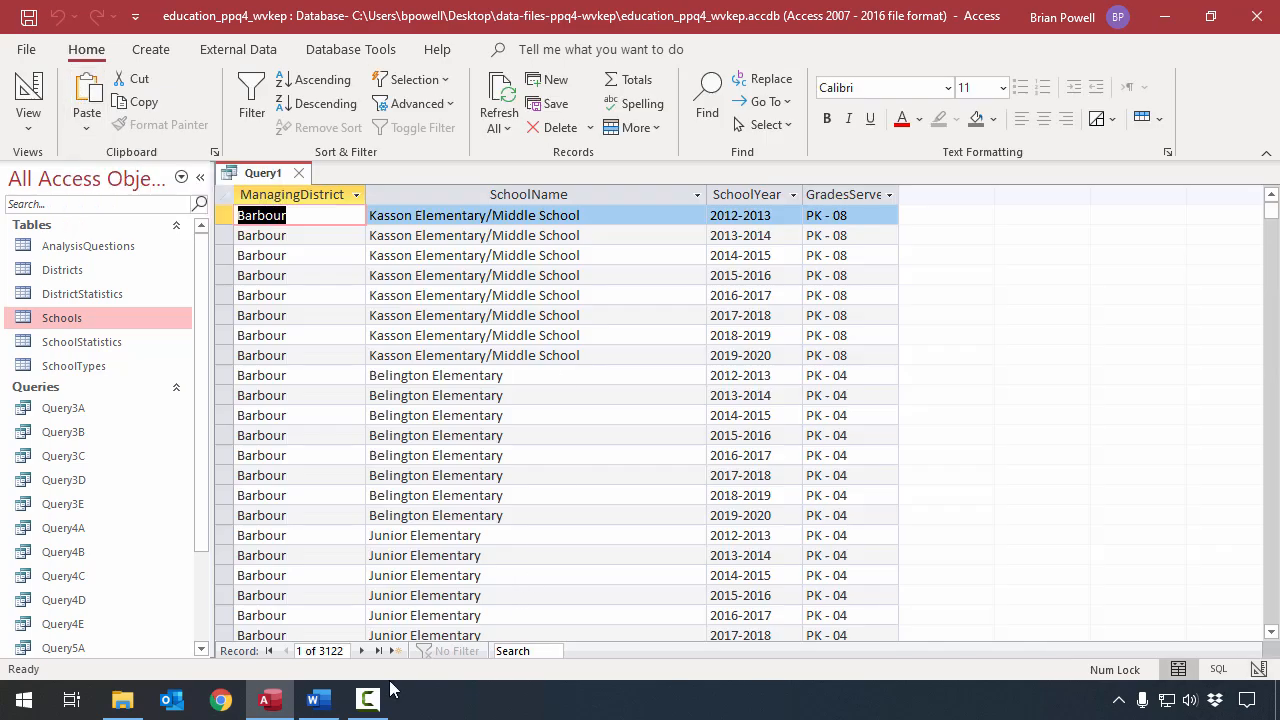
- Look through the distinct GradesServed values in the results without applying a filter
left_click(890, 195)
scroll(967, 378, "down", 1)
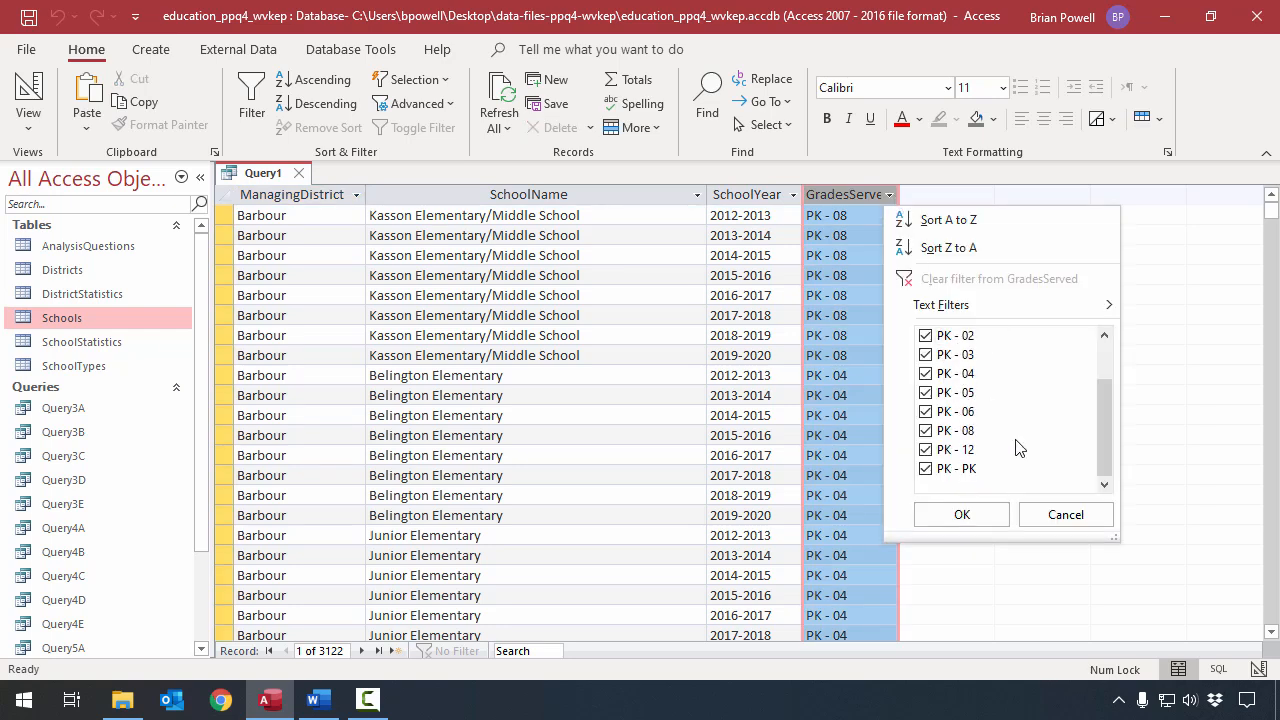
left_click(1066, 514)
- Return to the query design, re-enter the asterisk wildcard in the GradesServed criterion and rerun the query
left_click(40, 100)
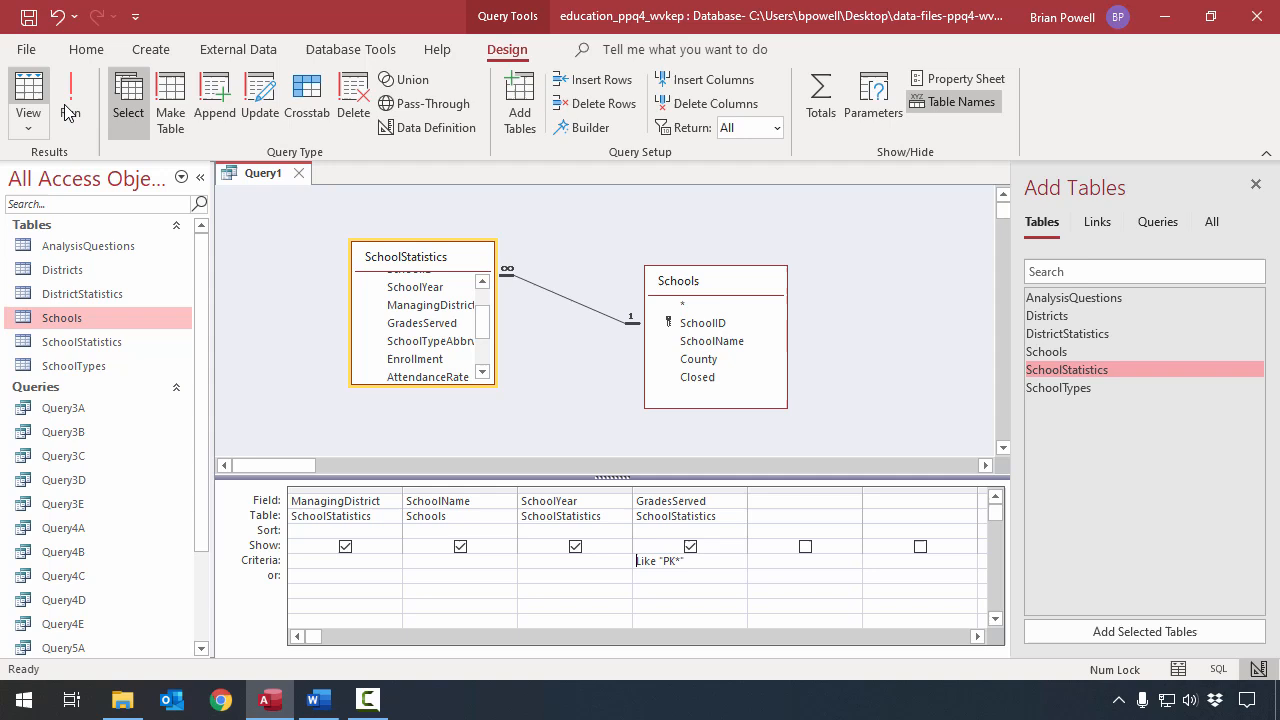
left_click(678, 561)
key("BackSpace")
type("*")
key("BackSpace")
type("*")
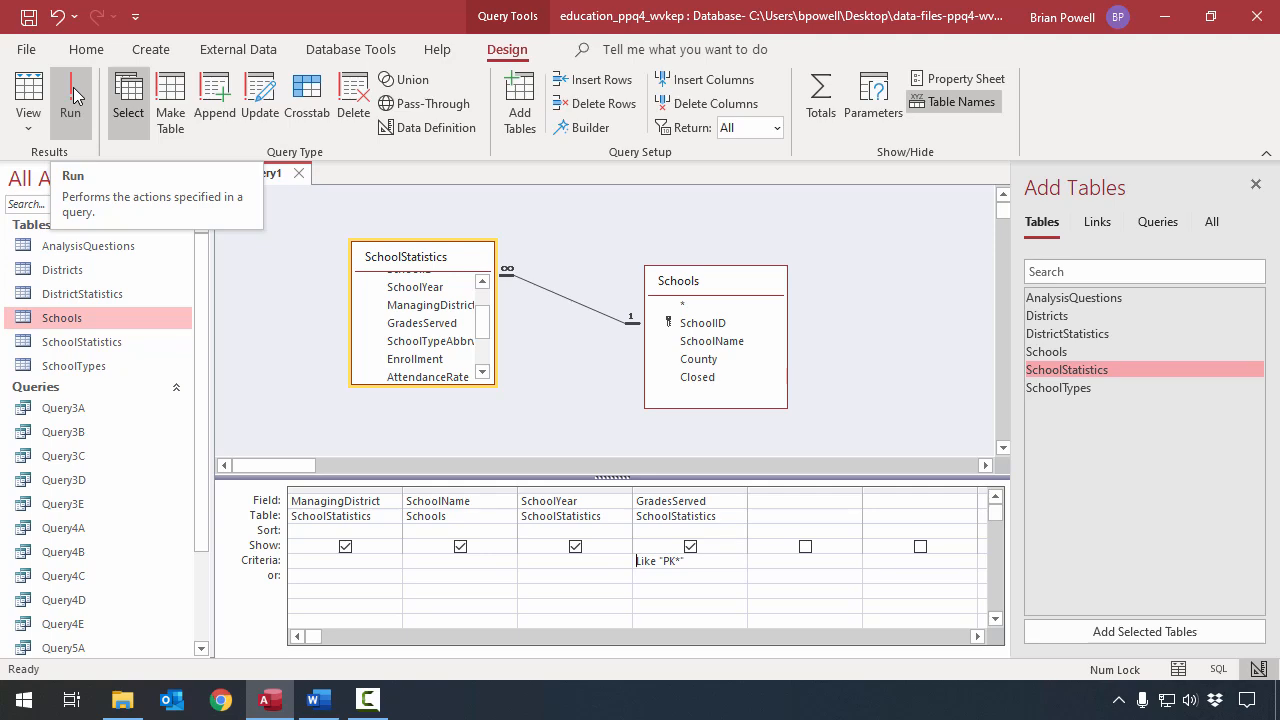
left_click(73, 95)
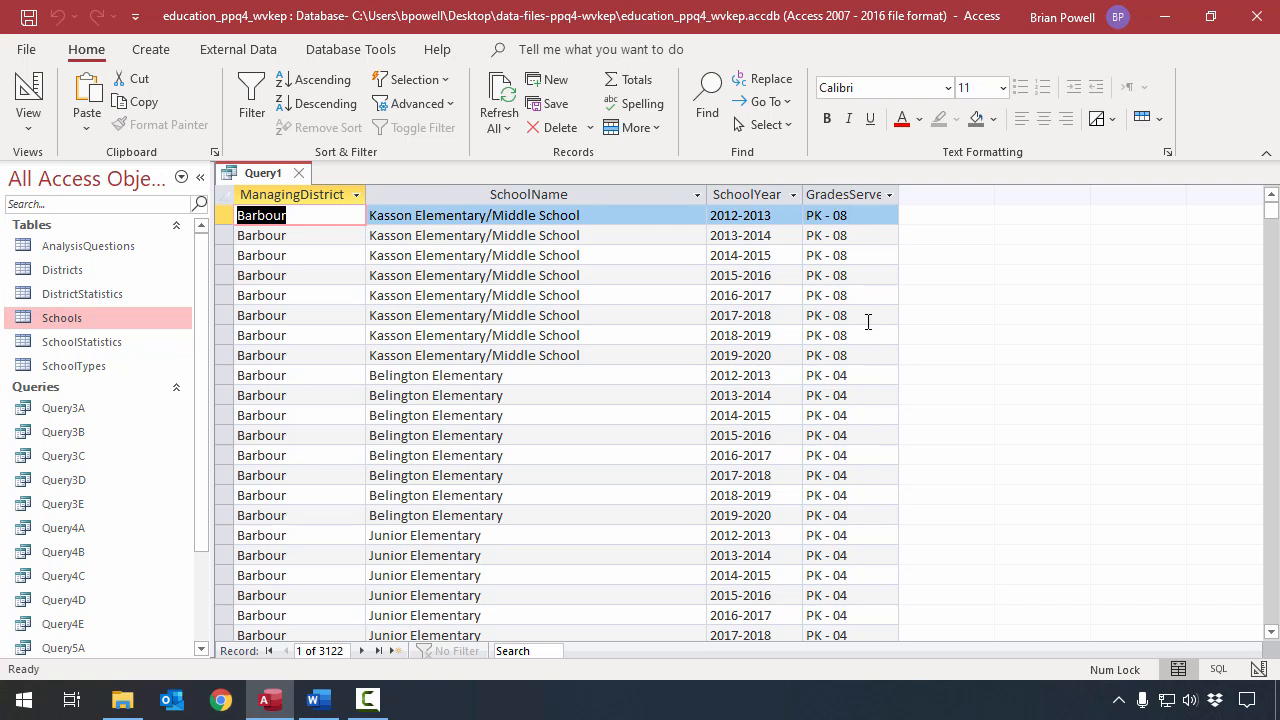
- Save the query as Query6C and close it
left_click(29, 17)
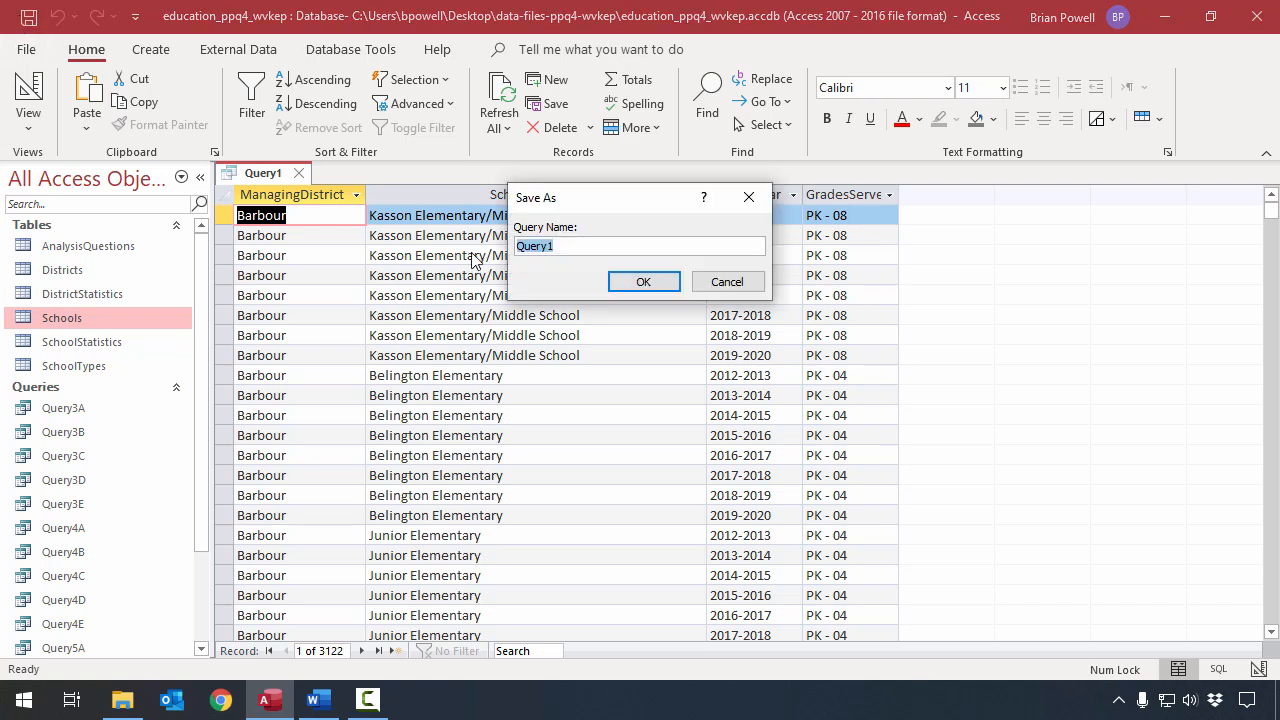
key("End")
key("BackSpace")
type("5")
key("BackSpace")
type("6C")
left_click(645, 283)
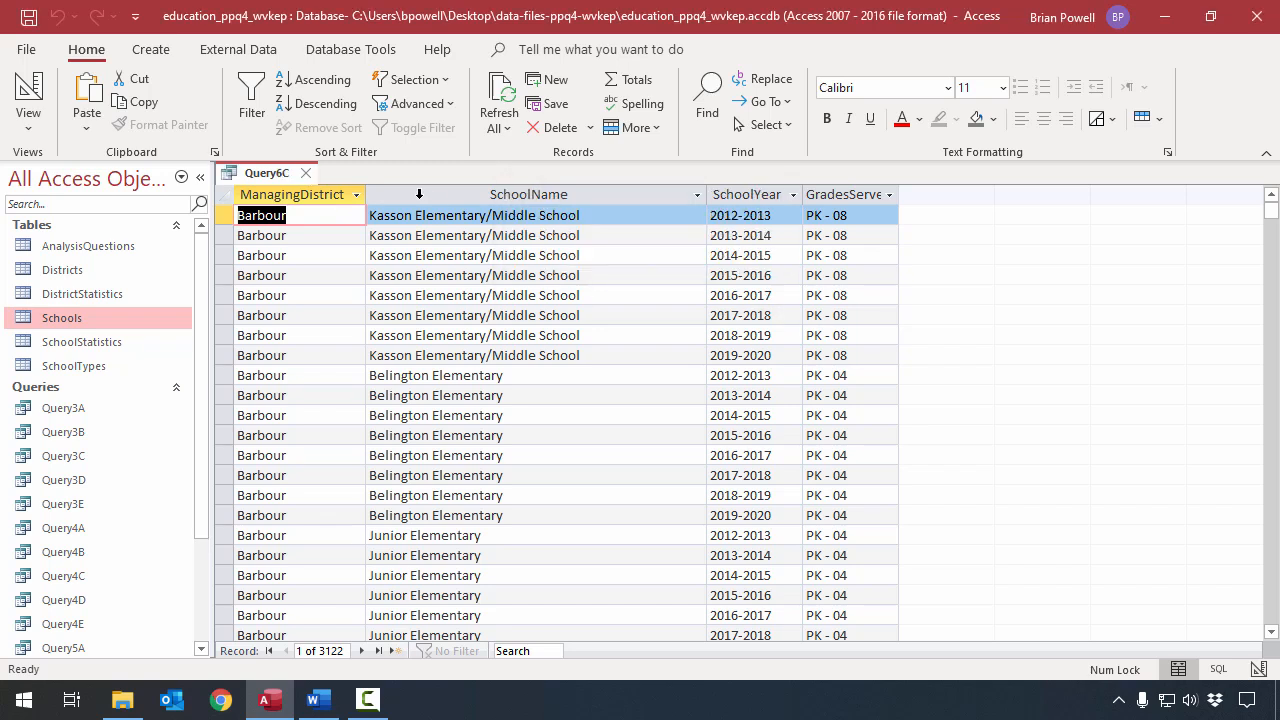
left_click(300, 173)
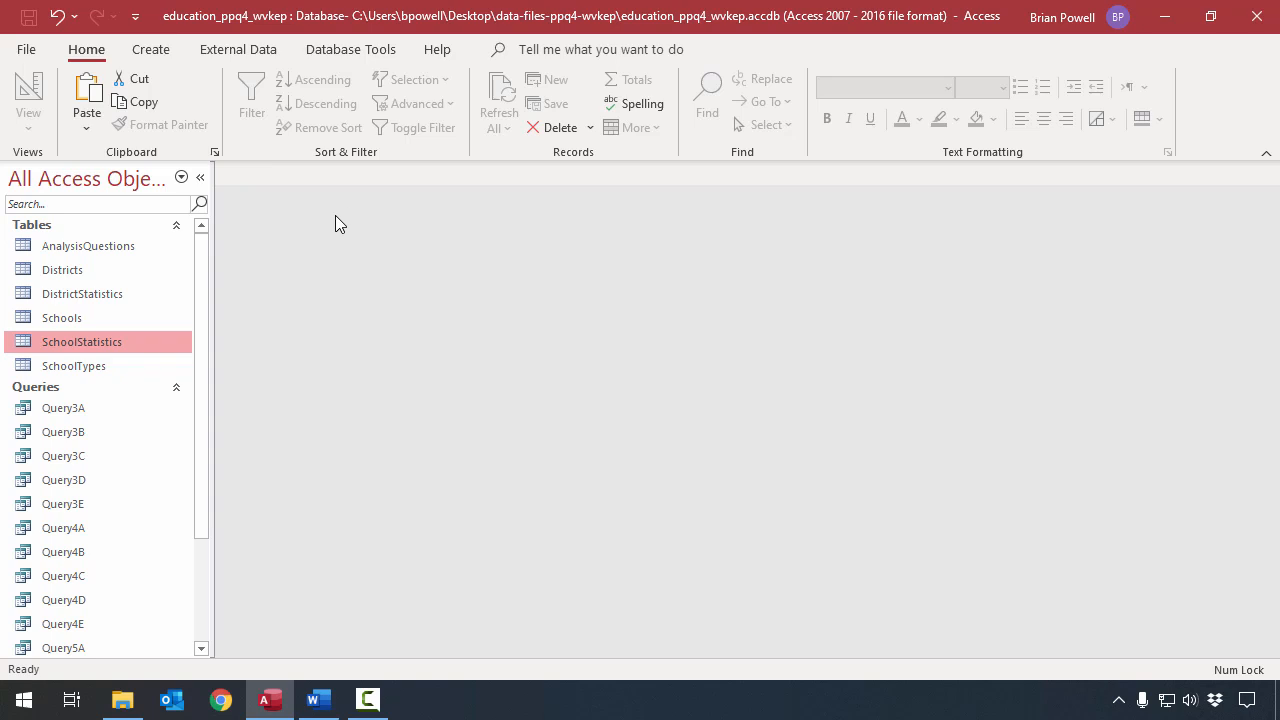
- Create a new query design from the SchoolStatistics table with the GradesServed field sorted in ascending order
left_click(155, 52)
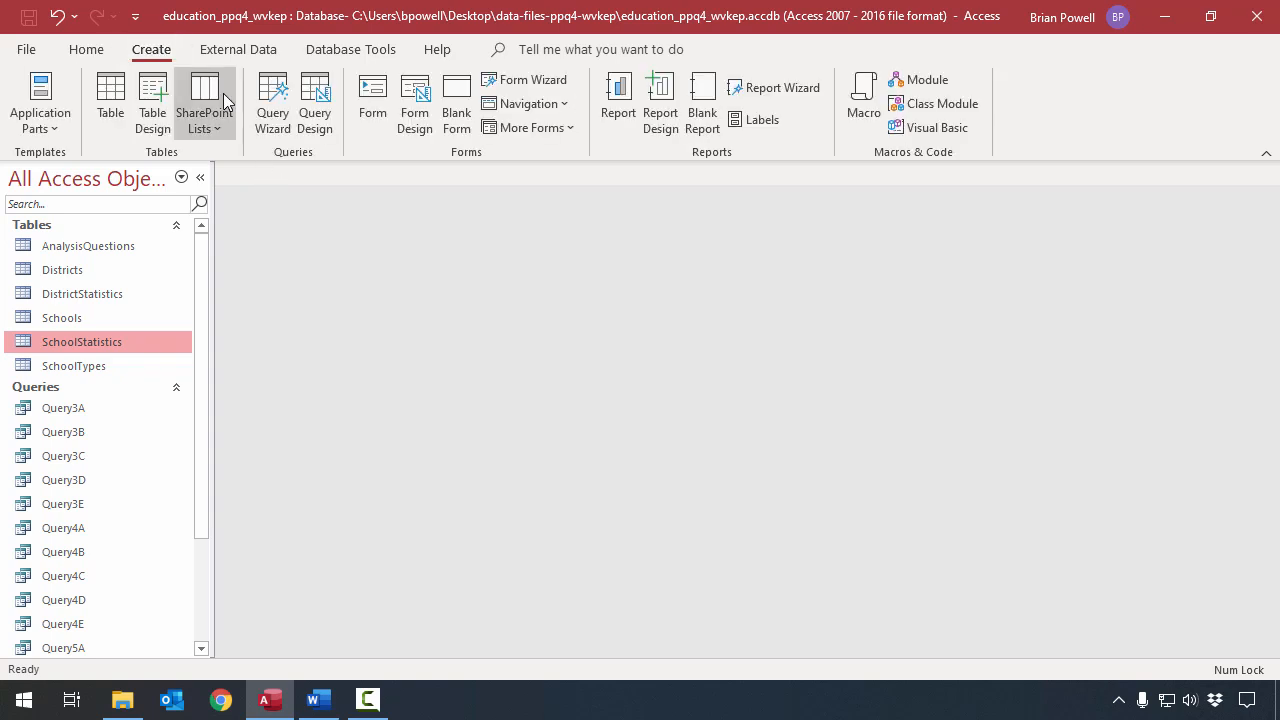
left_click(318, 100)
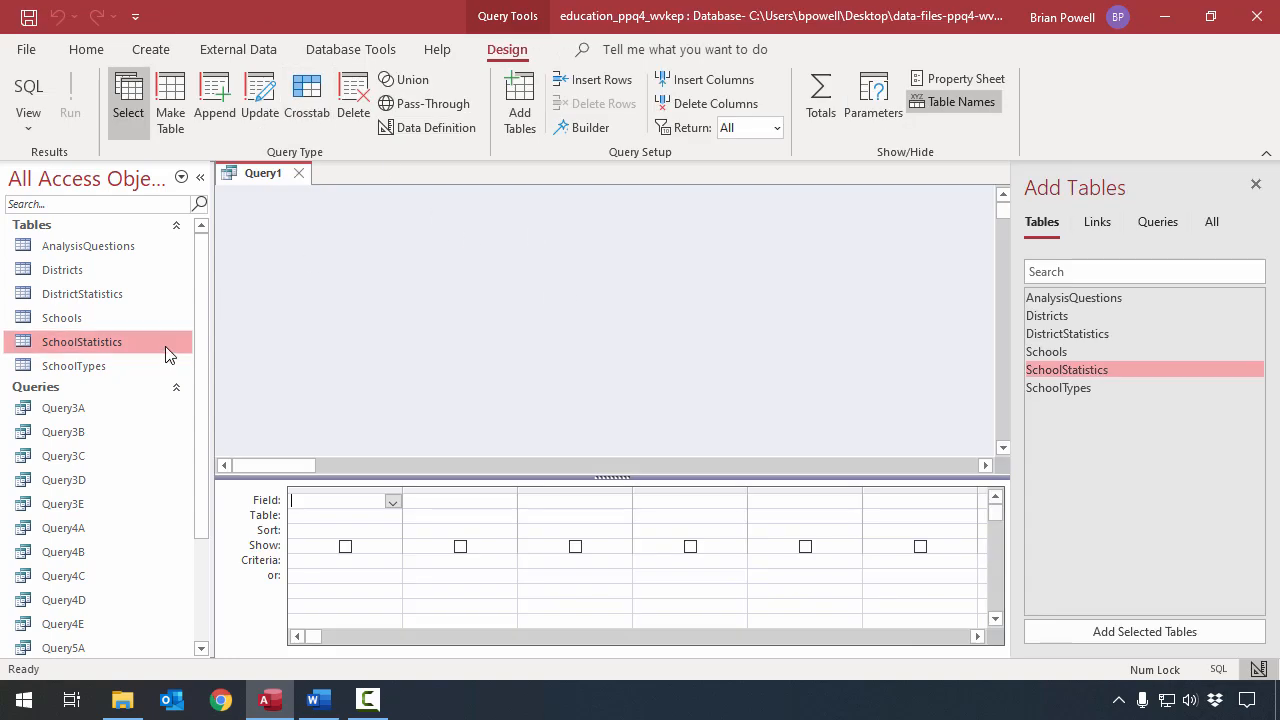
left_click_drag(118, 340, 533, 255)
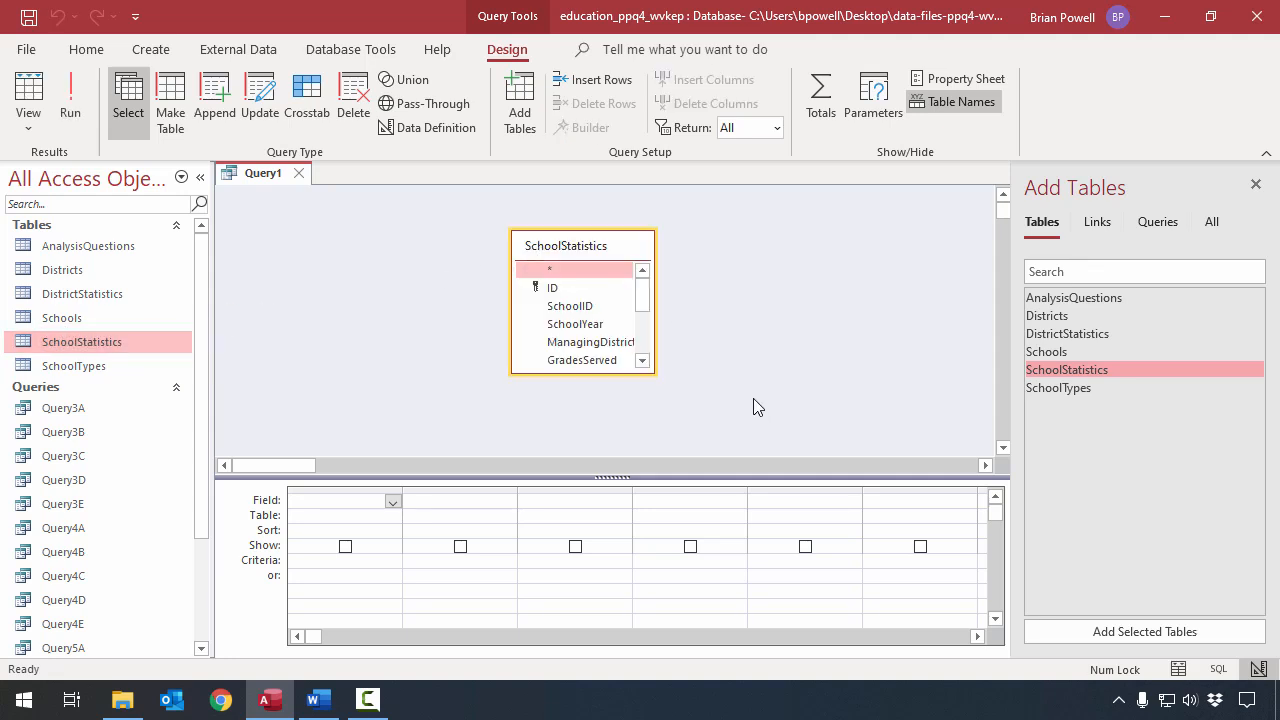
double_click(590, 360)
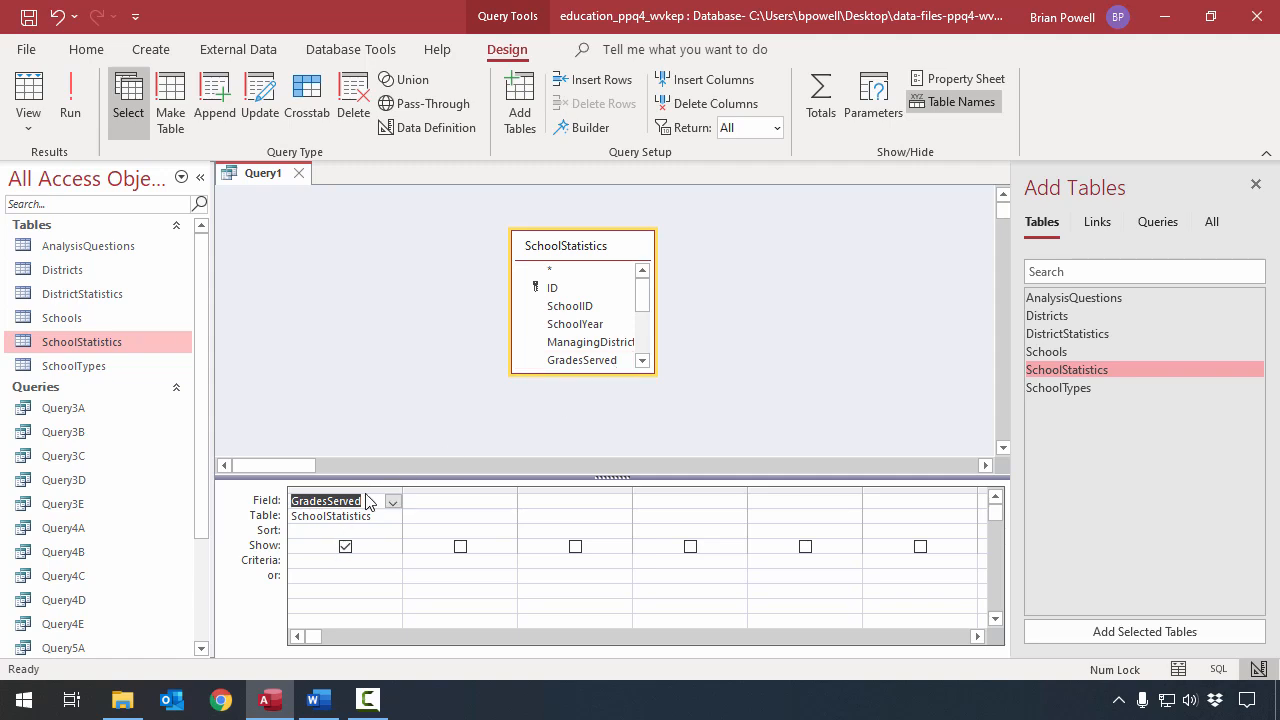
left_click(390, 536)
left_click(392, 531)
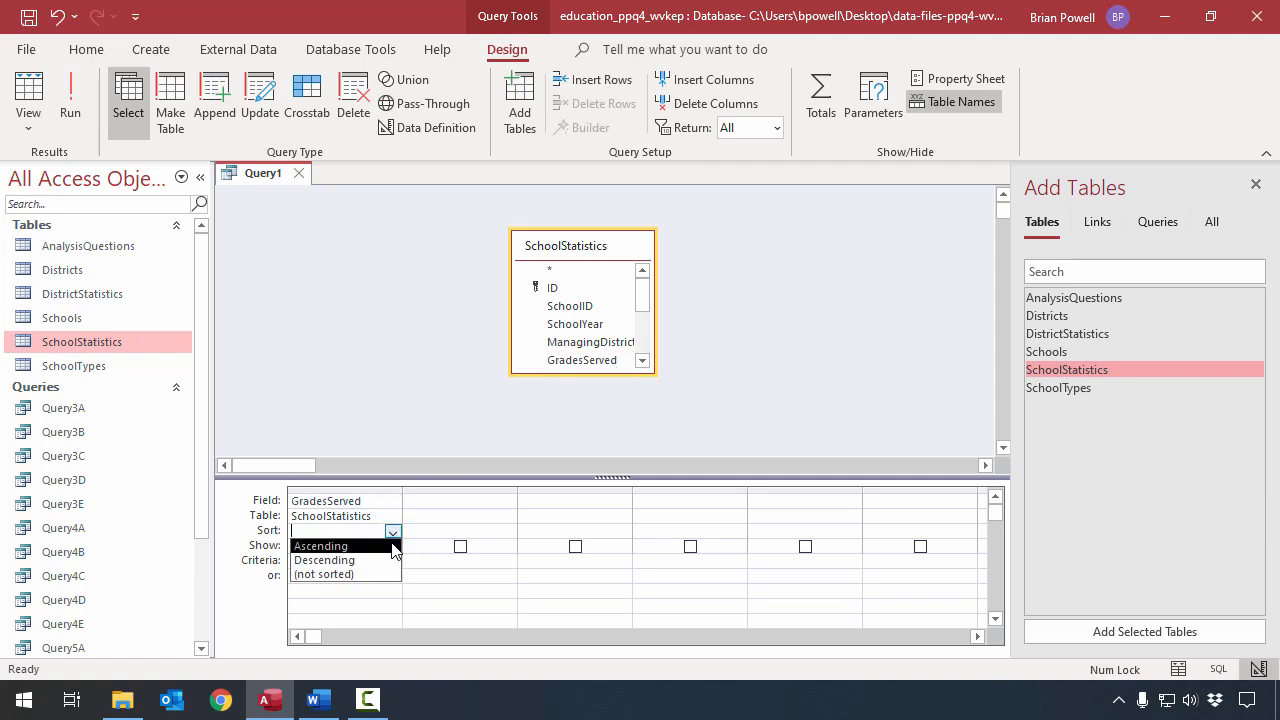
left_click(320, 545)
left_click(409, 326)
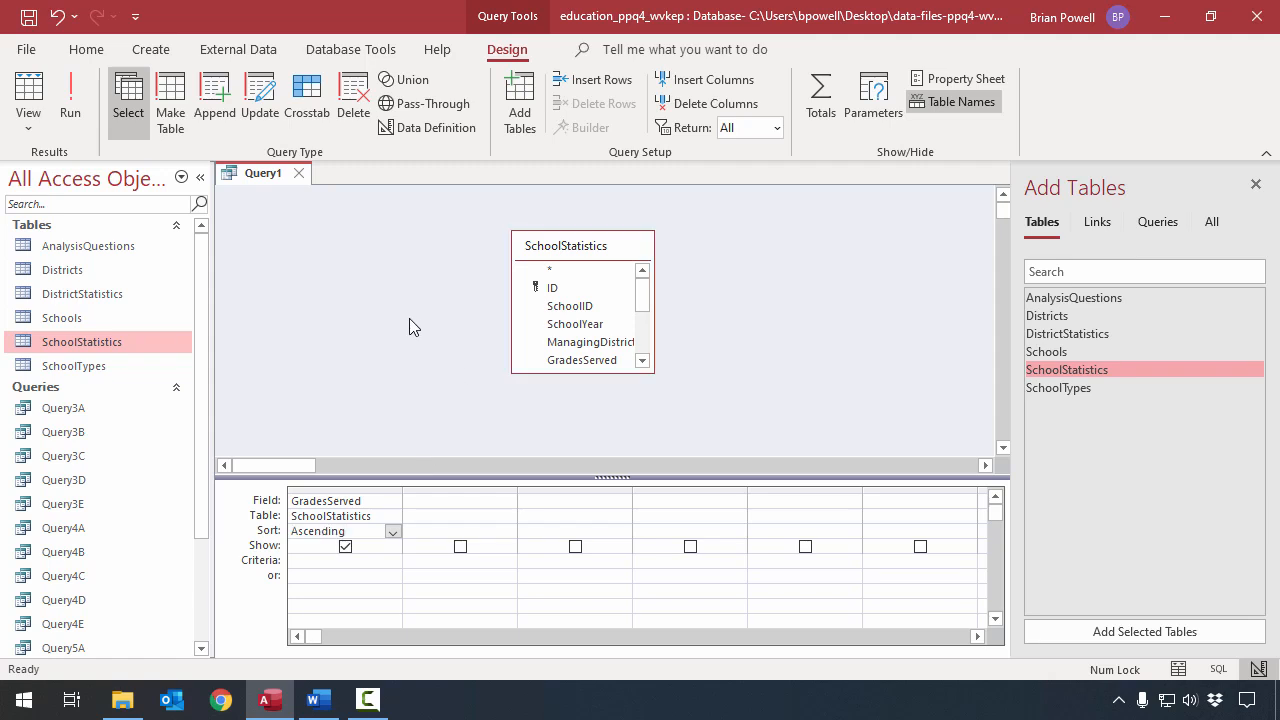
- Run the query, look through the GradesServed rows for repeated values and return to the query design
left_click(66, 80)
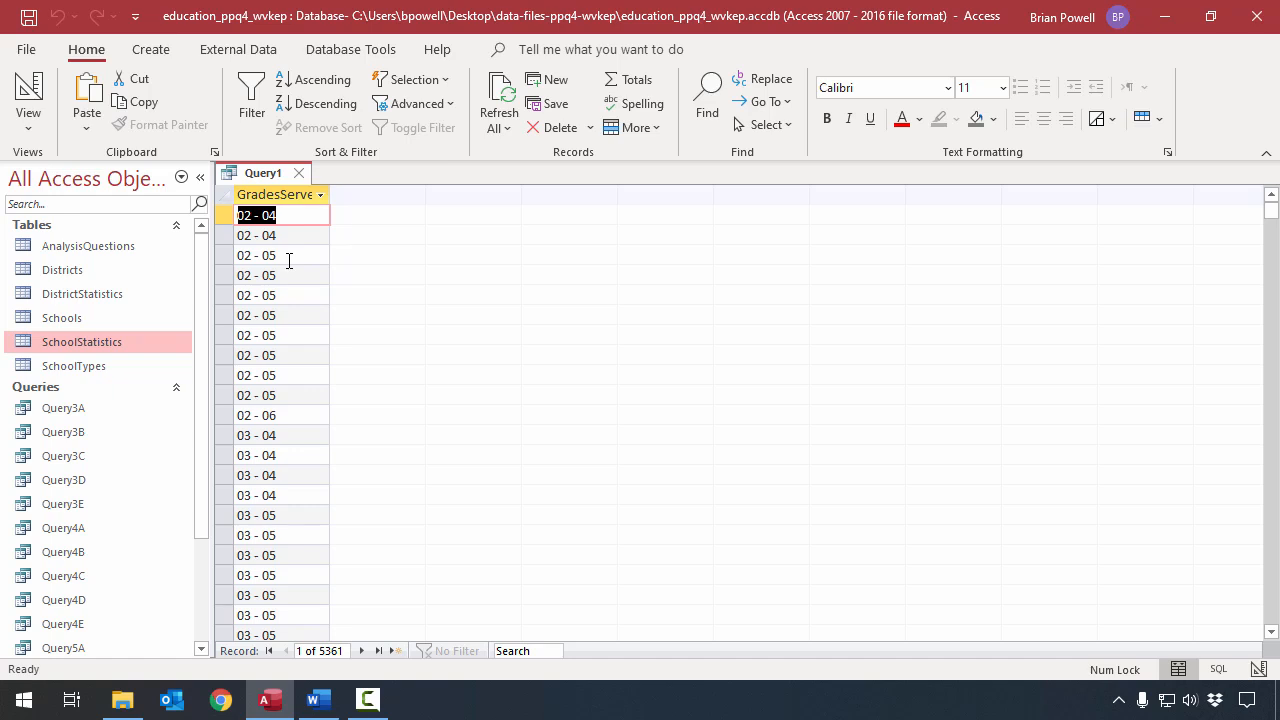
scroll(288, 260, "down", 10)
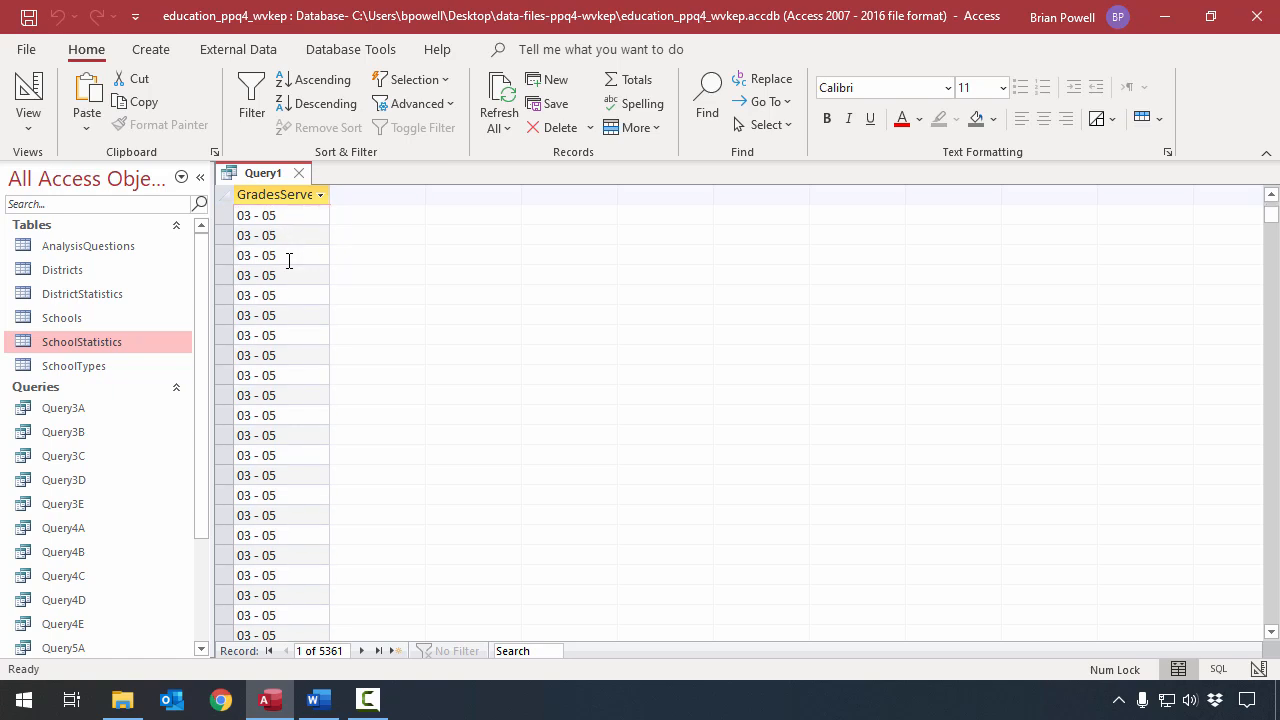
left_click(28, 90)
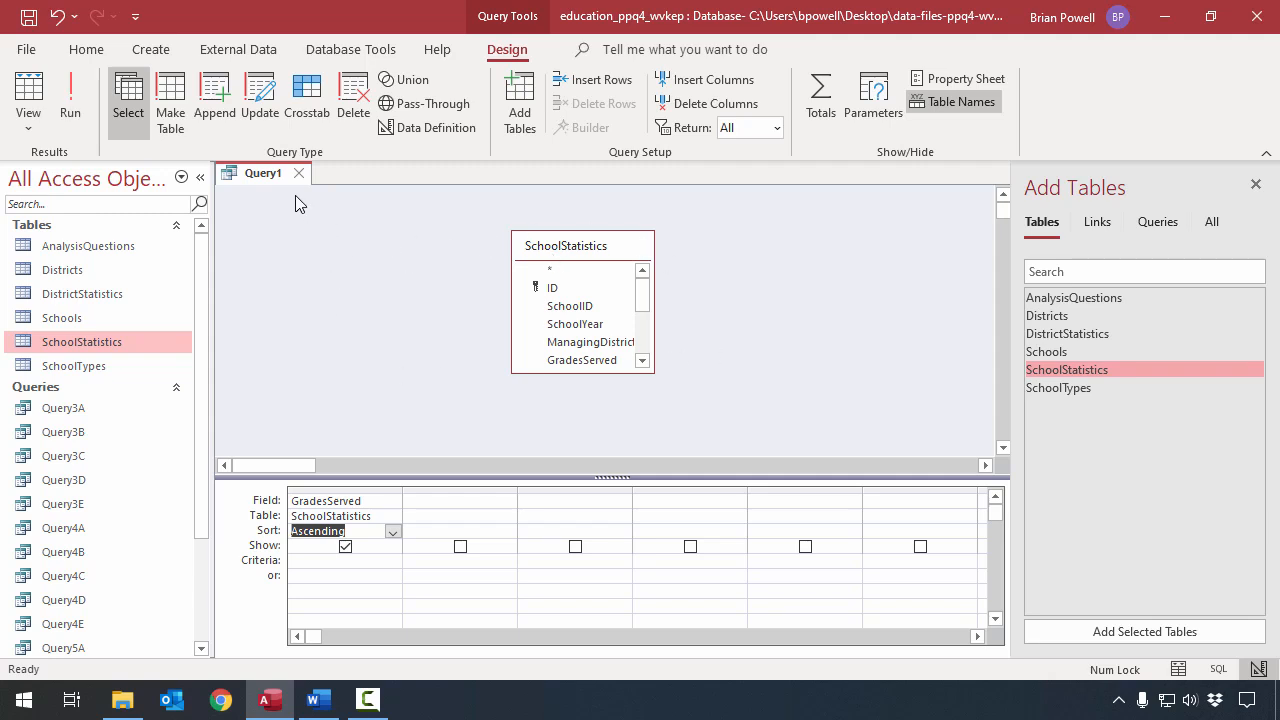
- Set the query's Unique Values property to Yes and rerun the query
right_click(336, 252)
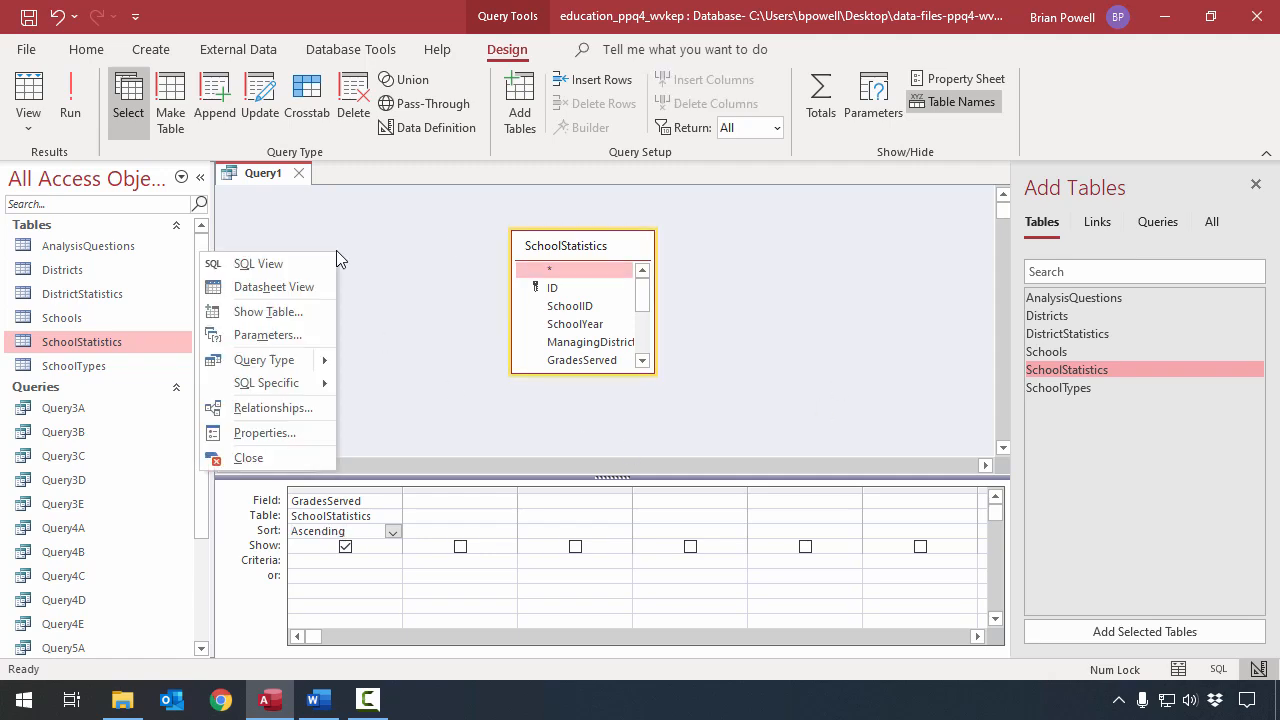
left_click(308, 445)
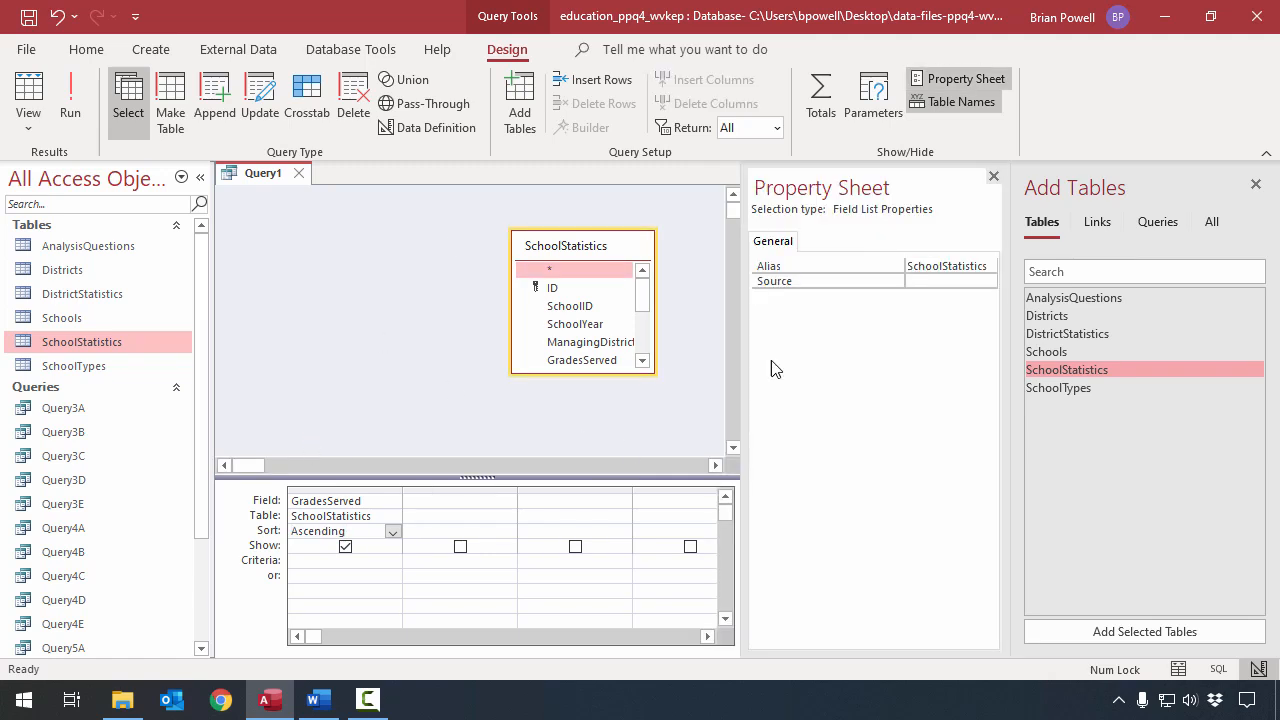
left_click(676, 252)
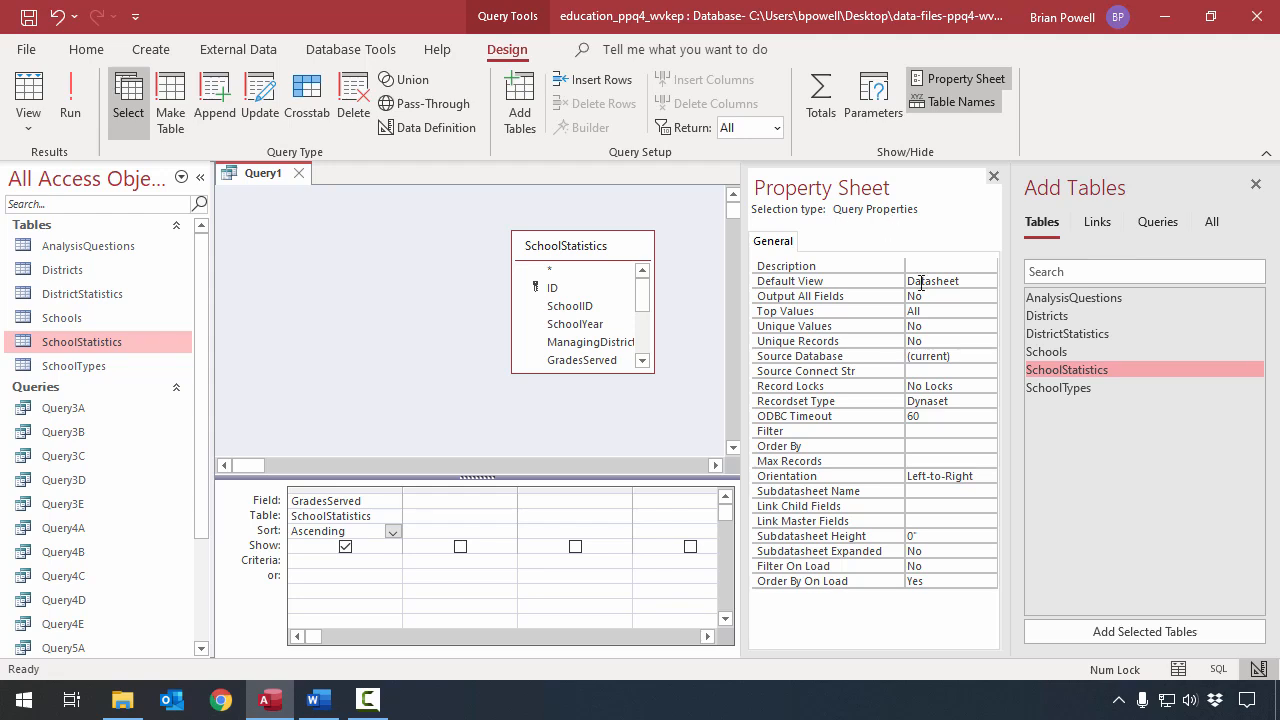
left_click(866, 330)
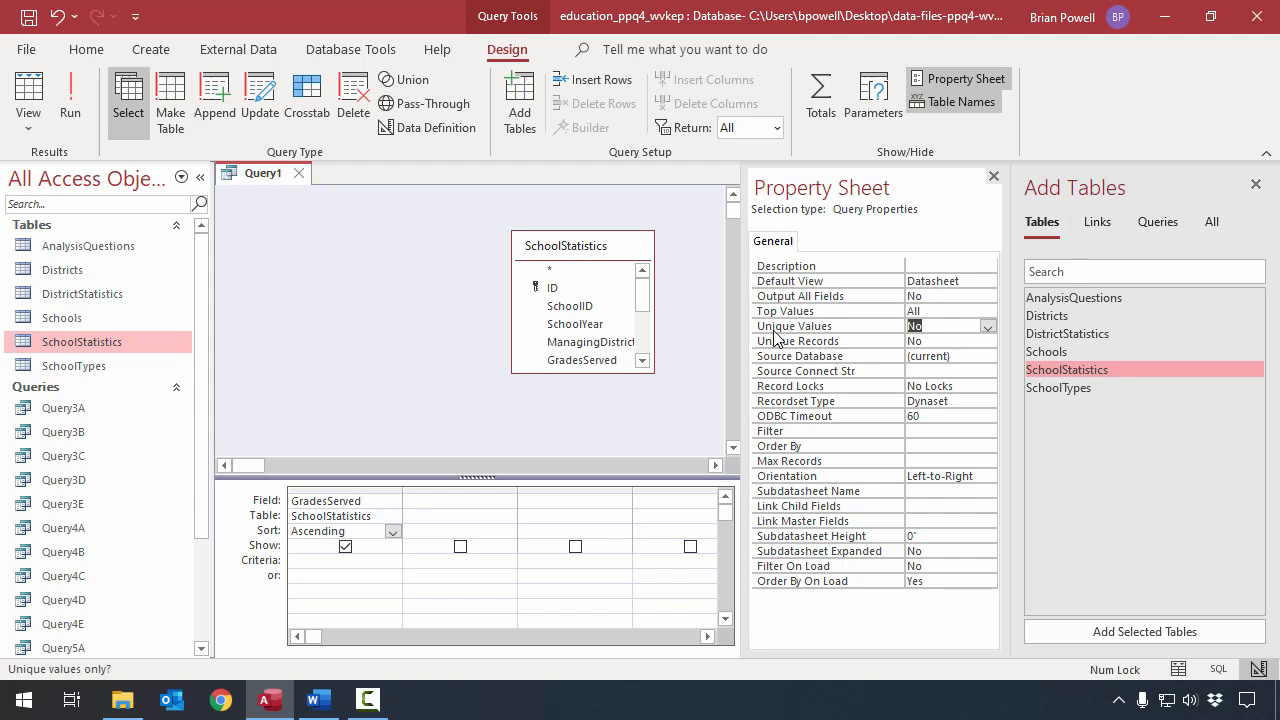
left_click(988, 327)
left_click(953, 343)
left_click(70, 100)
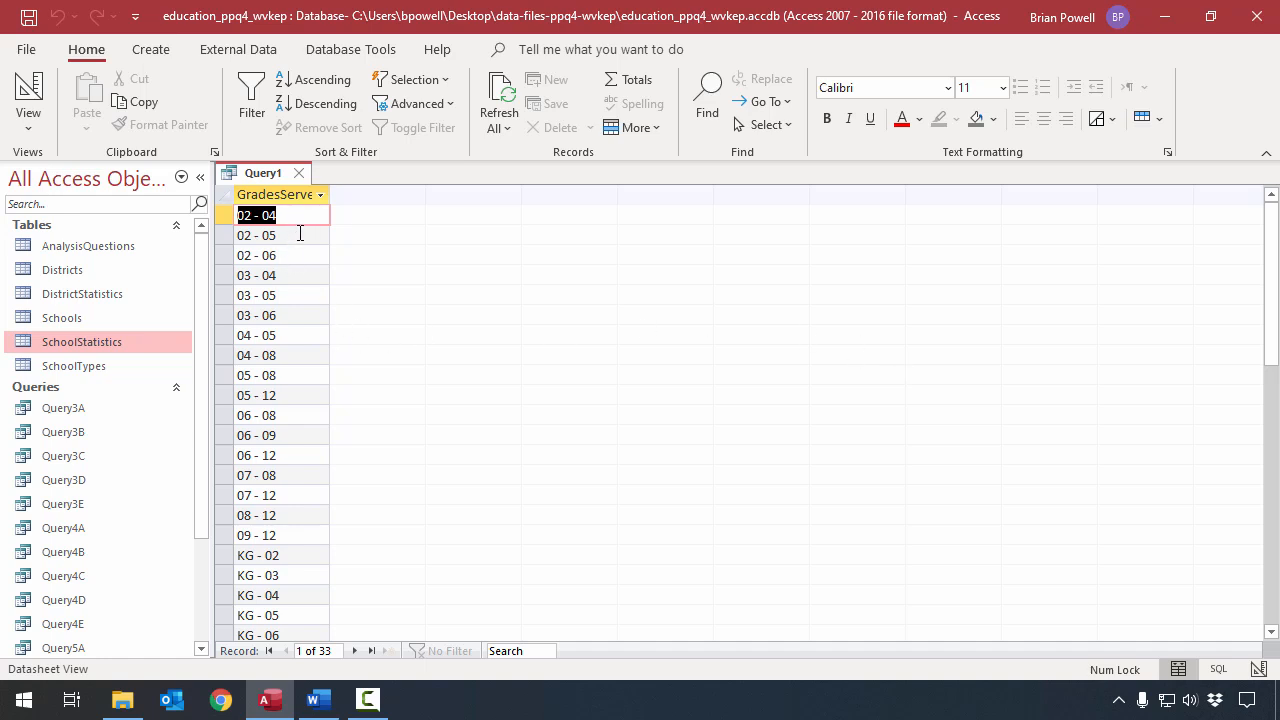
- Look through the unique GradesServed values and widen the column to fit its heading
scroll(300, 233, "down", 7)
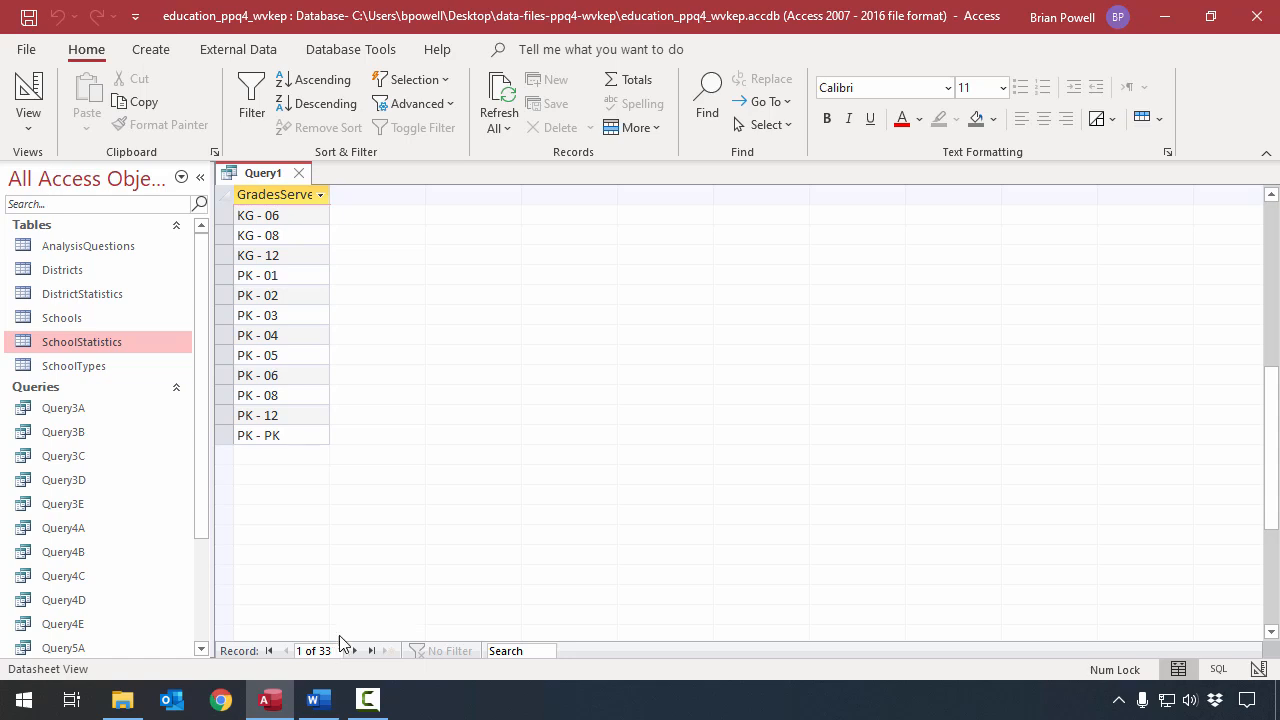
scroll(296, 463, "up", 7)
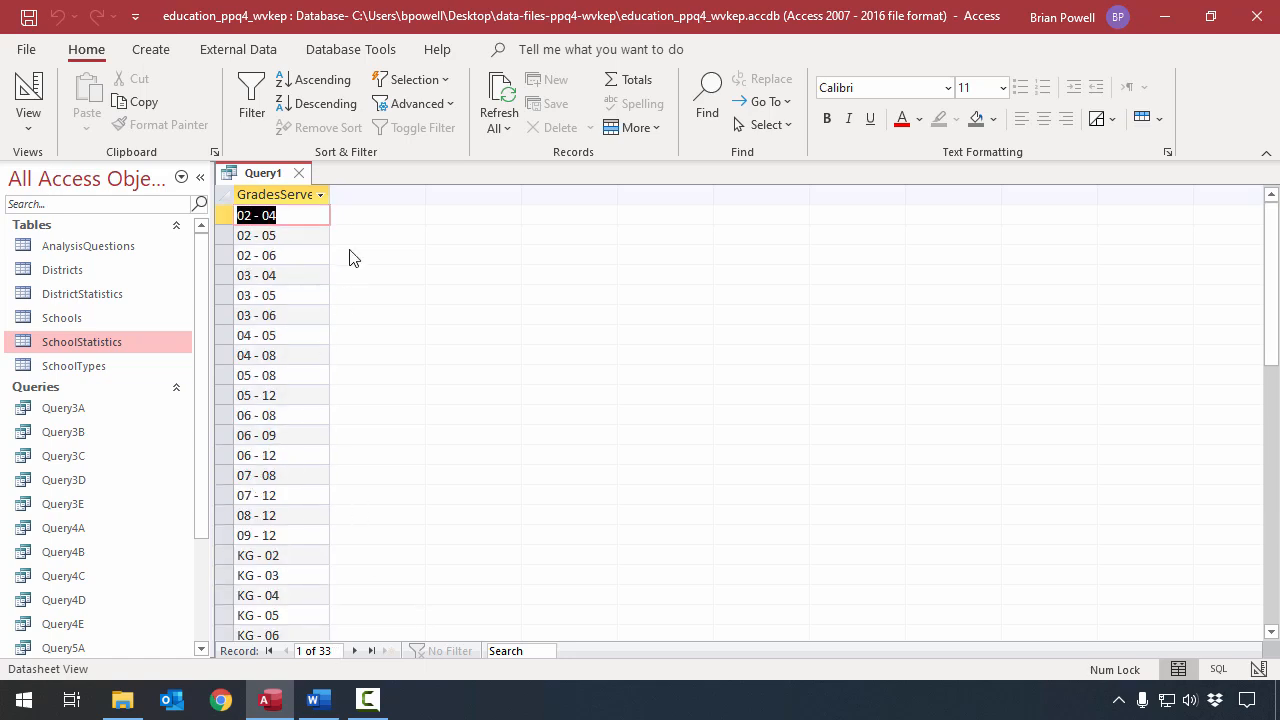
double_click(330, 191)
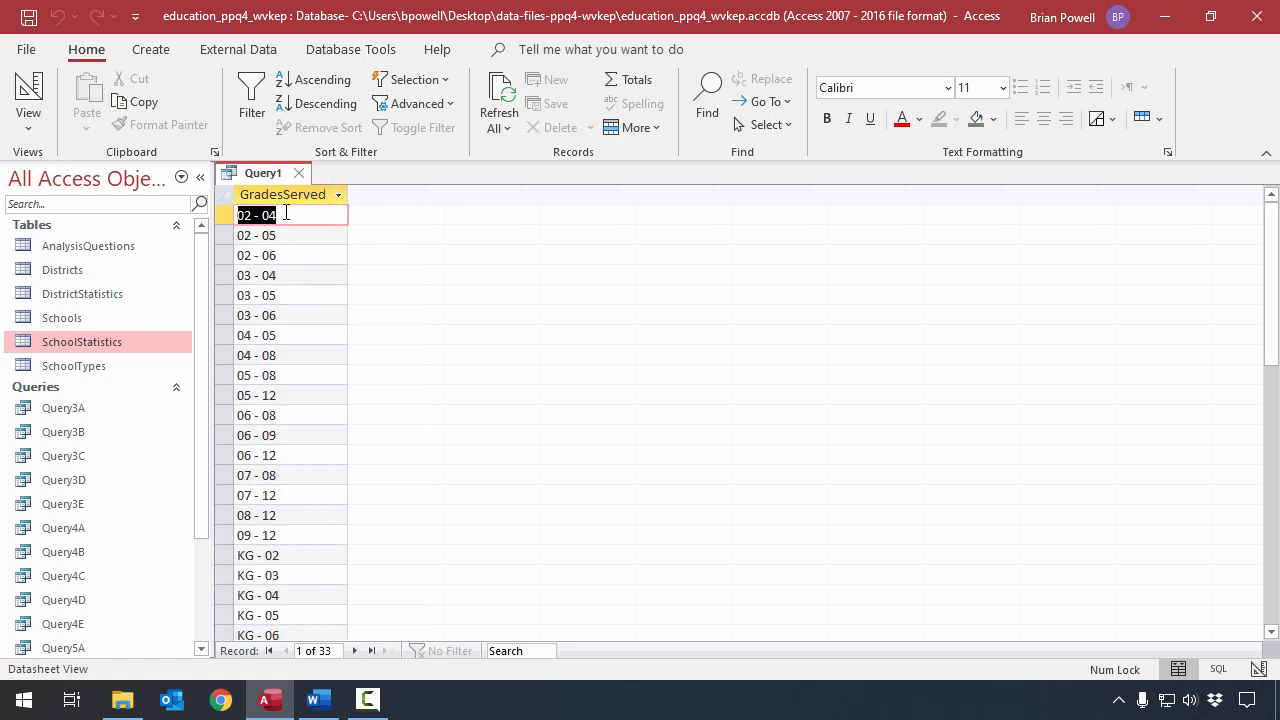
- Save the query as Query6D and close it
left_click(28, 18)
left_click(626, 251)
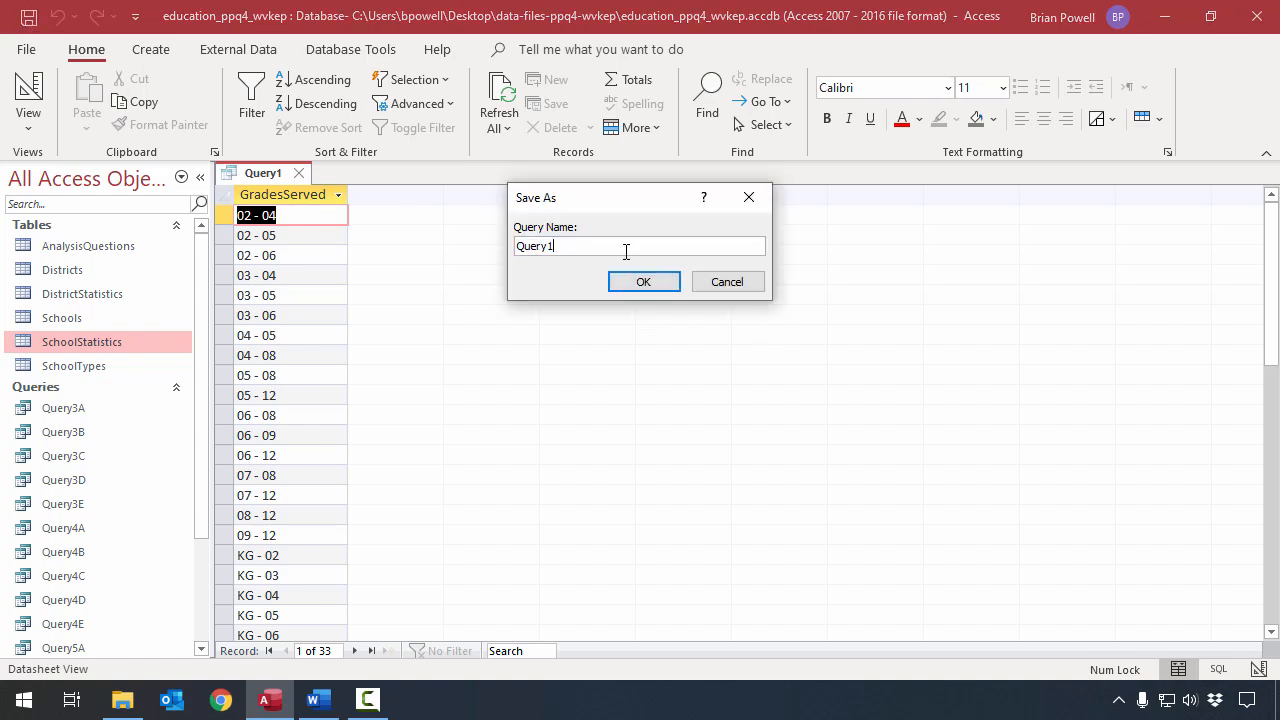
key("BackSpace")
type("6D")
key("Return")
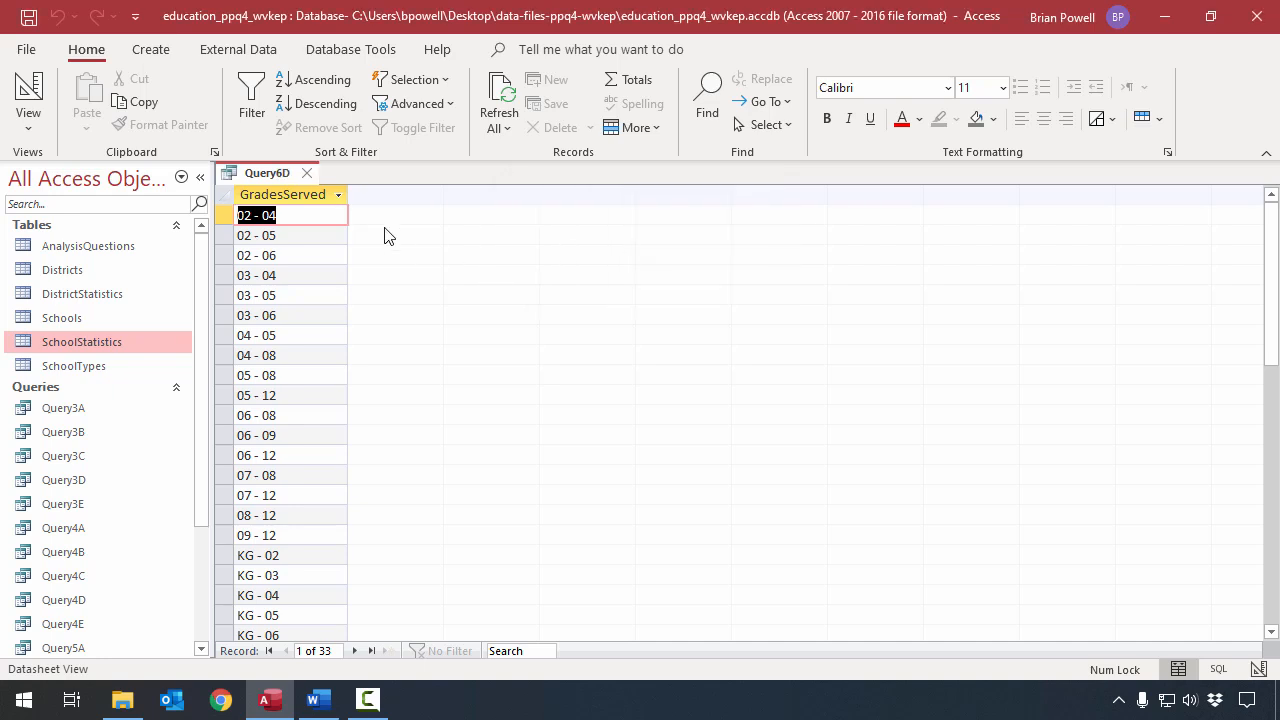
left_click(307, 173)
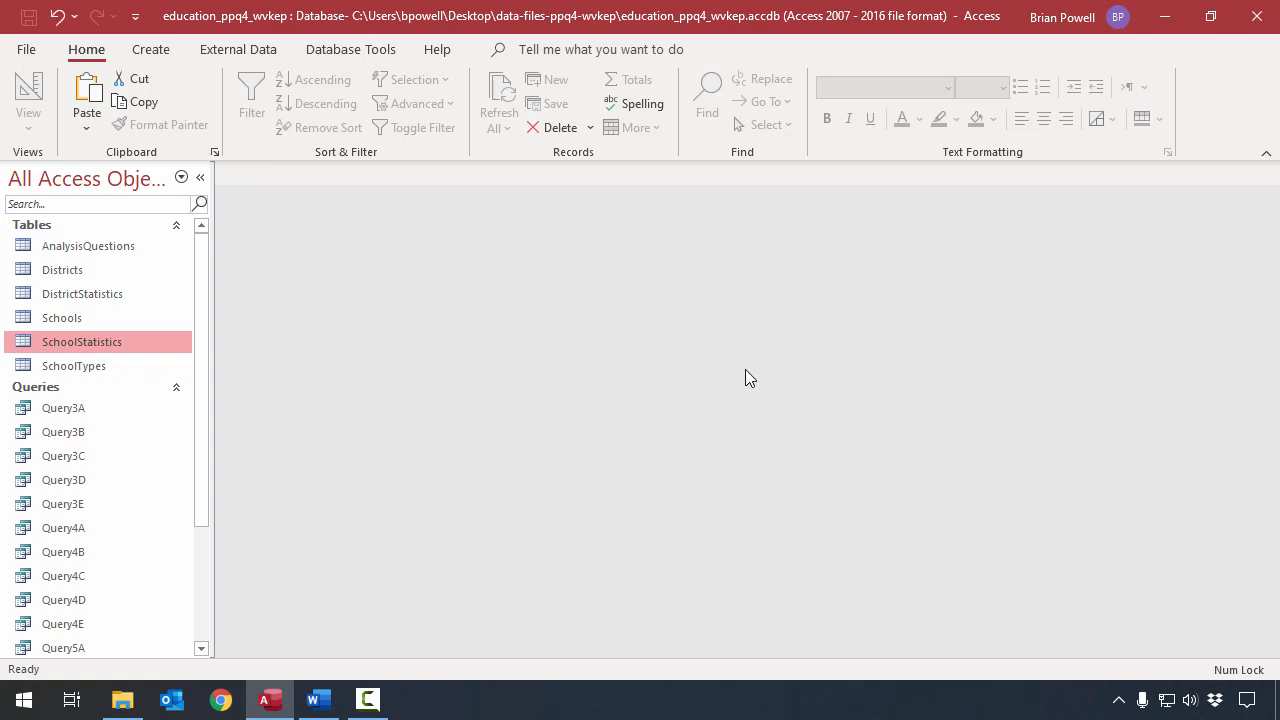
- Create a new query design with the SchoolStatistics and Schools tables and enlarge the SchoolStatistics field list
left_click(161, 55)
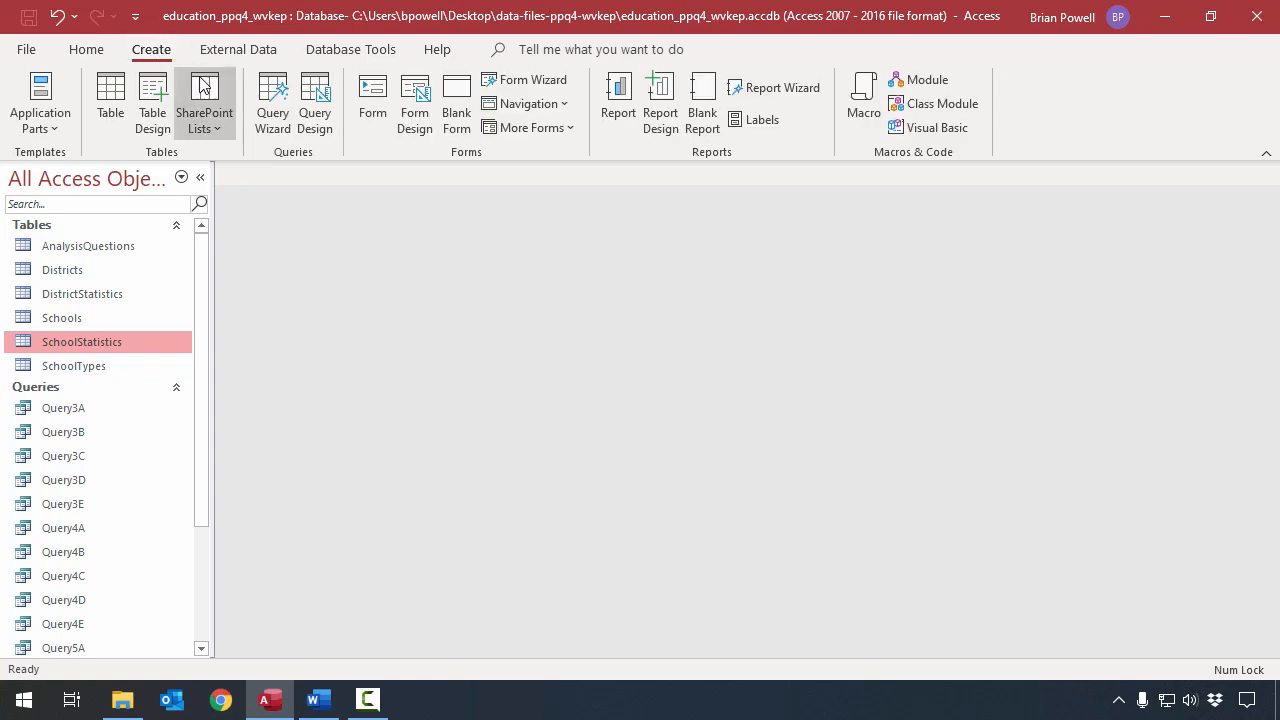
left_click(318, 104)
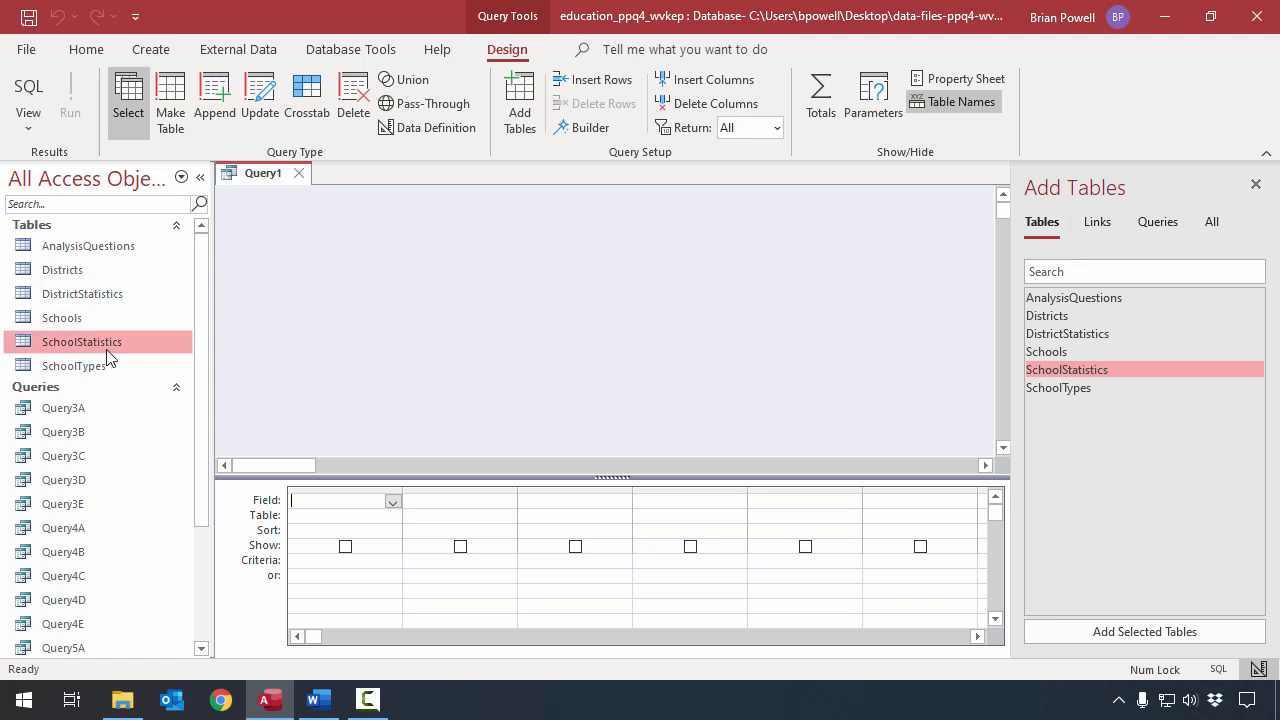
left_click_drag(106, 350, 420, 301)
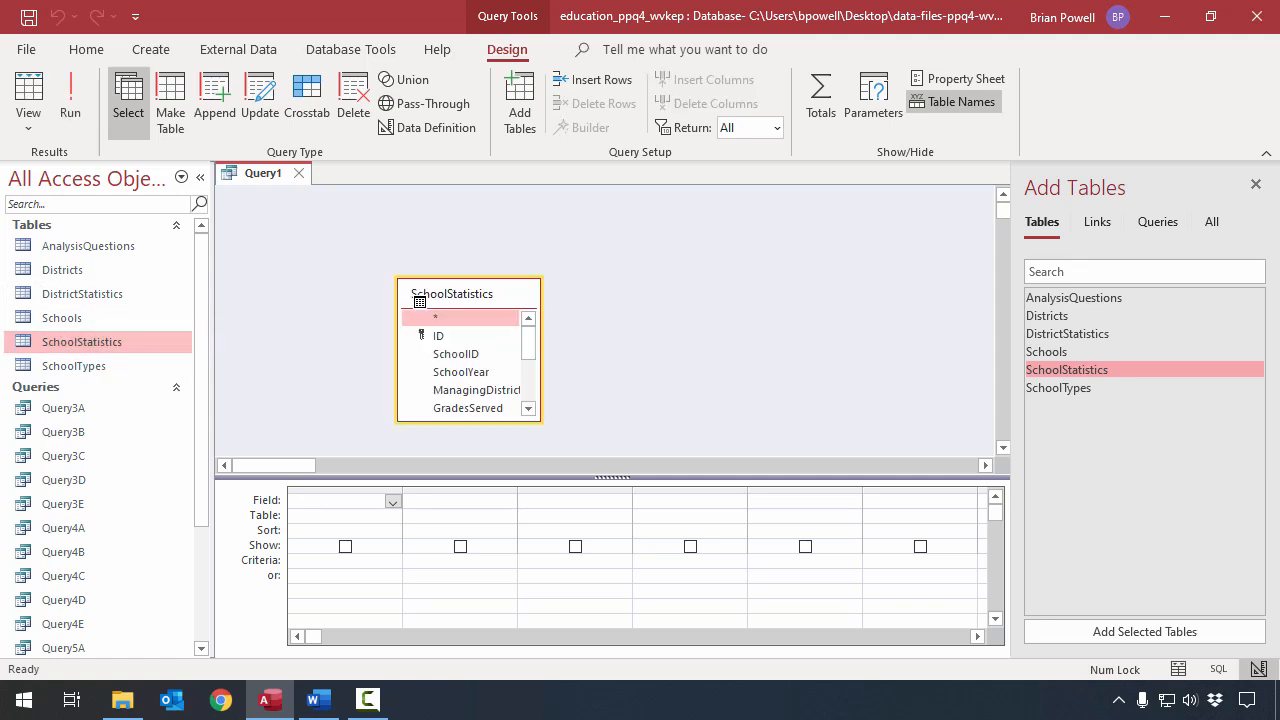
left_click_drag(78, 320, 662, 314)
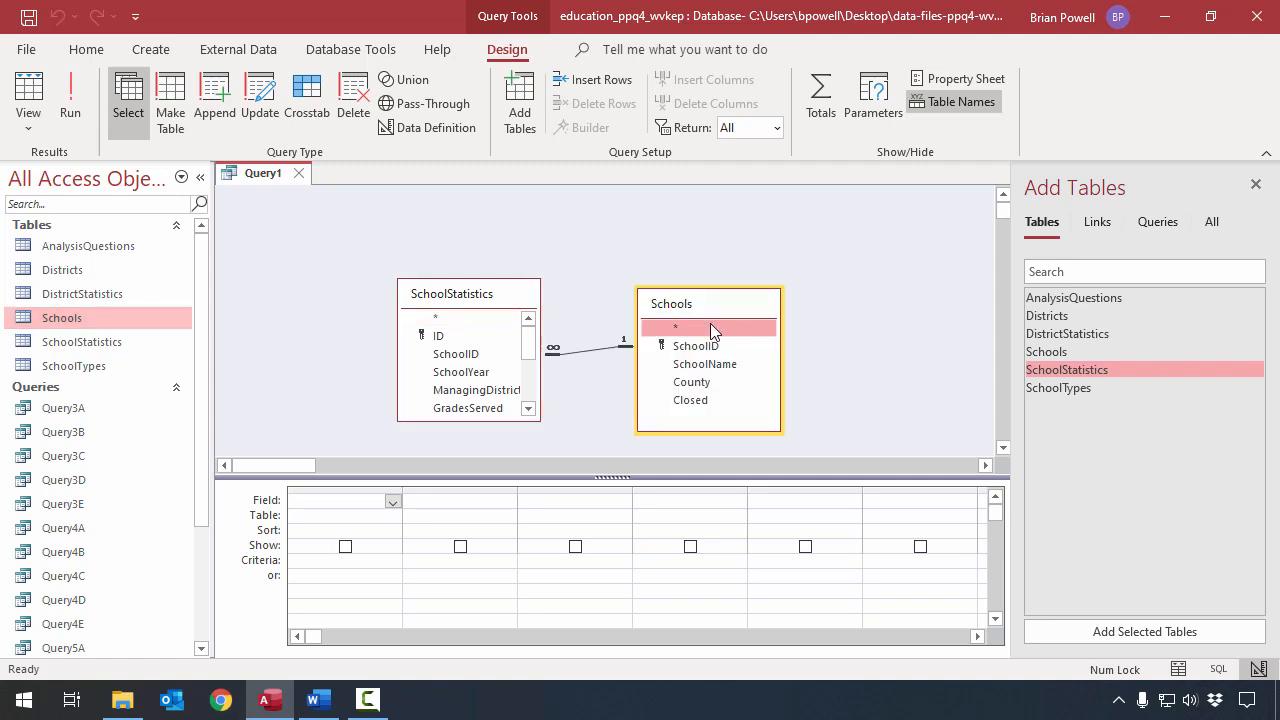
left_click_drag(449, 280, 449, 218)
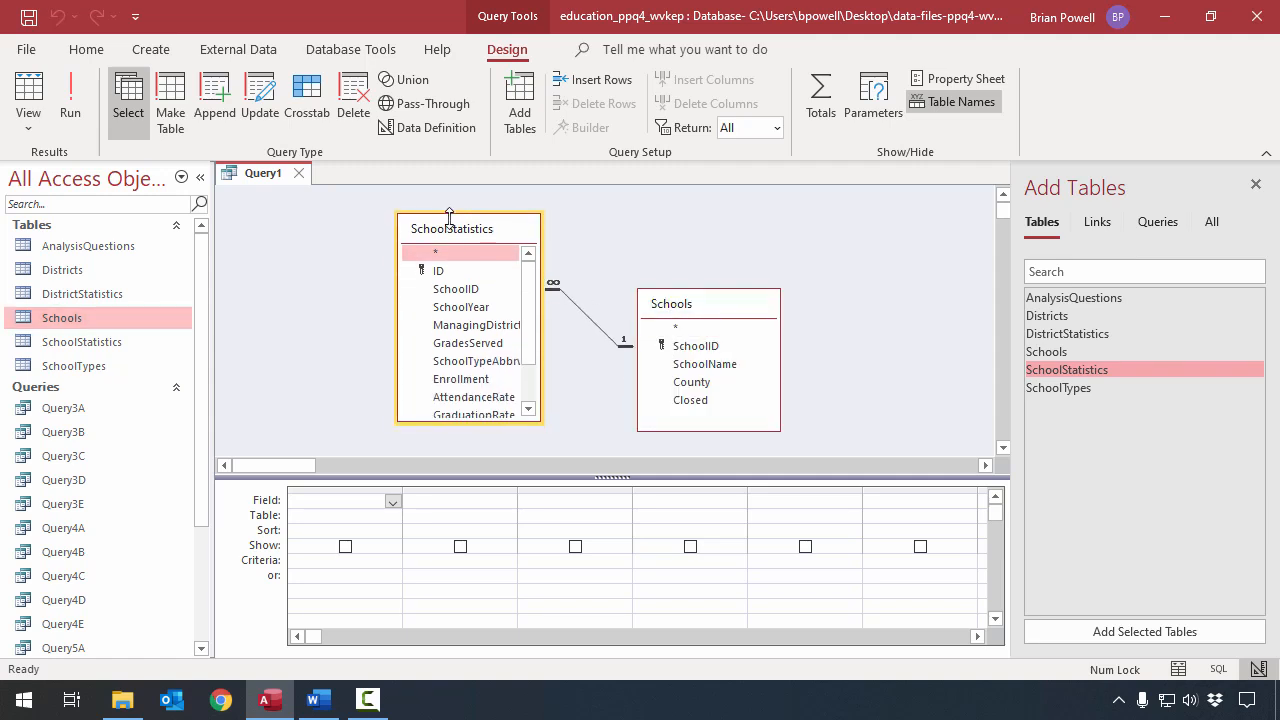
left_click_drag(500, 423, 500, 441)
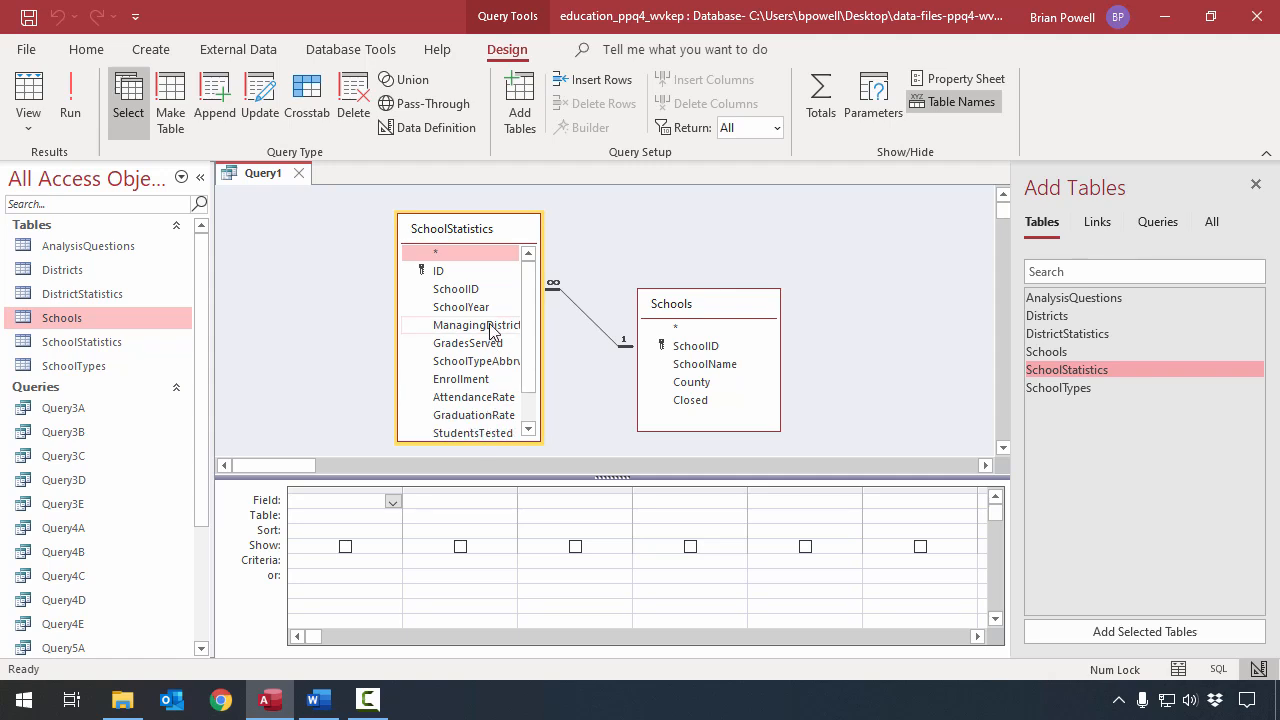
- Add ManagingDistrict, SchoolName, SchoolYear, Enrollment, AttendanceRate and GraduationRate to the query grid in that order
double_click(490, 326)
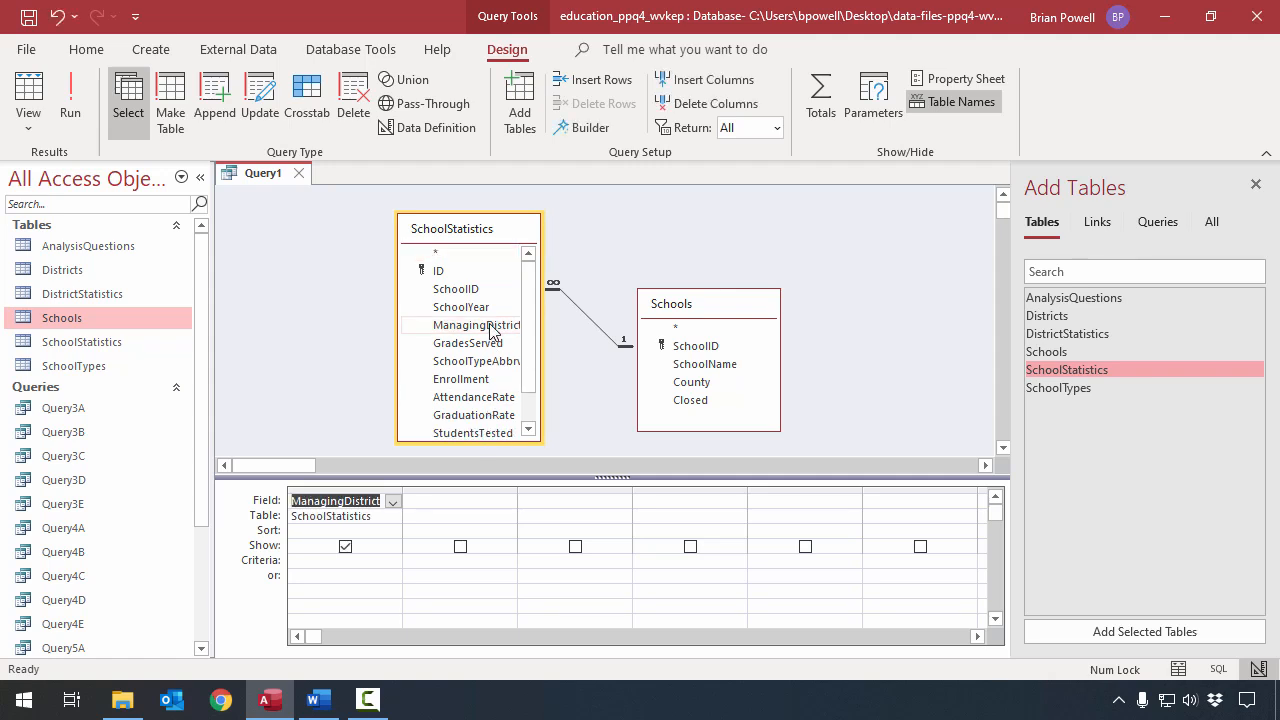
double_click(697, 365)
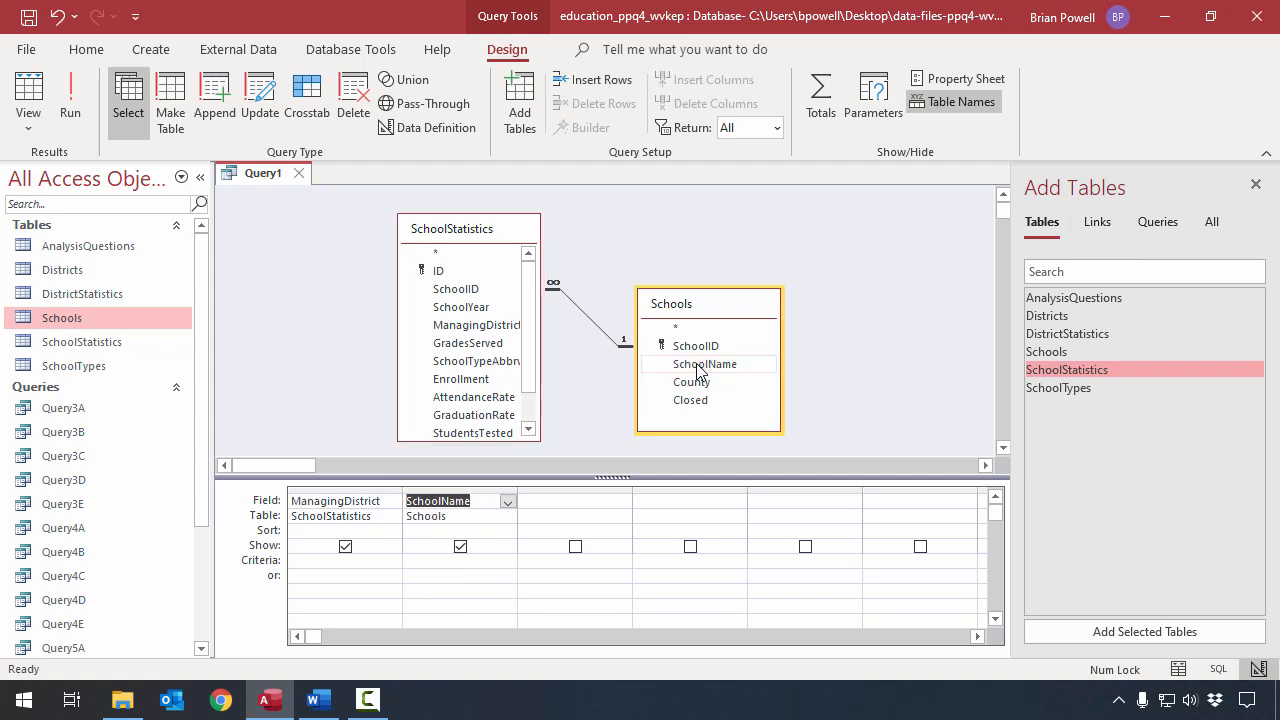
double_click(479, 307)
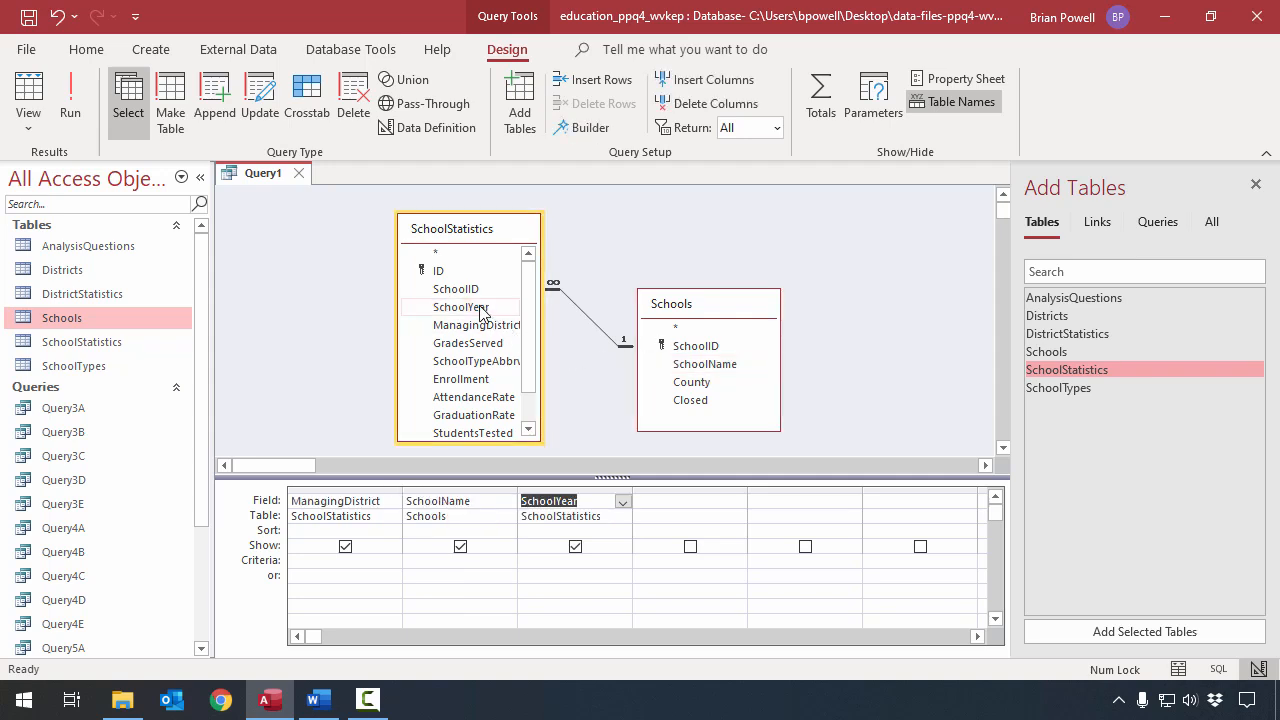
double_click(461, 380)
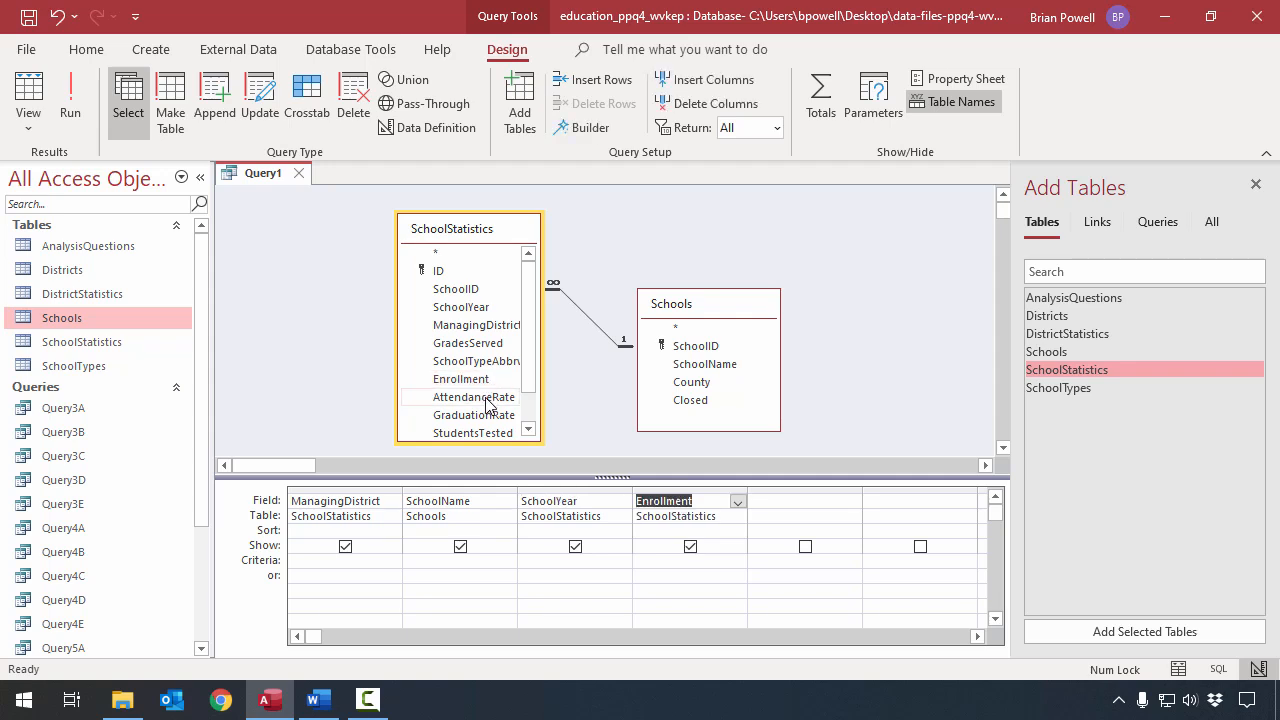
double_click(487, 399)
left_click(483, 415)
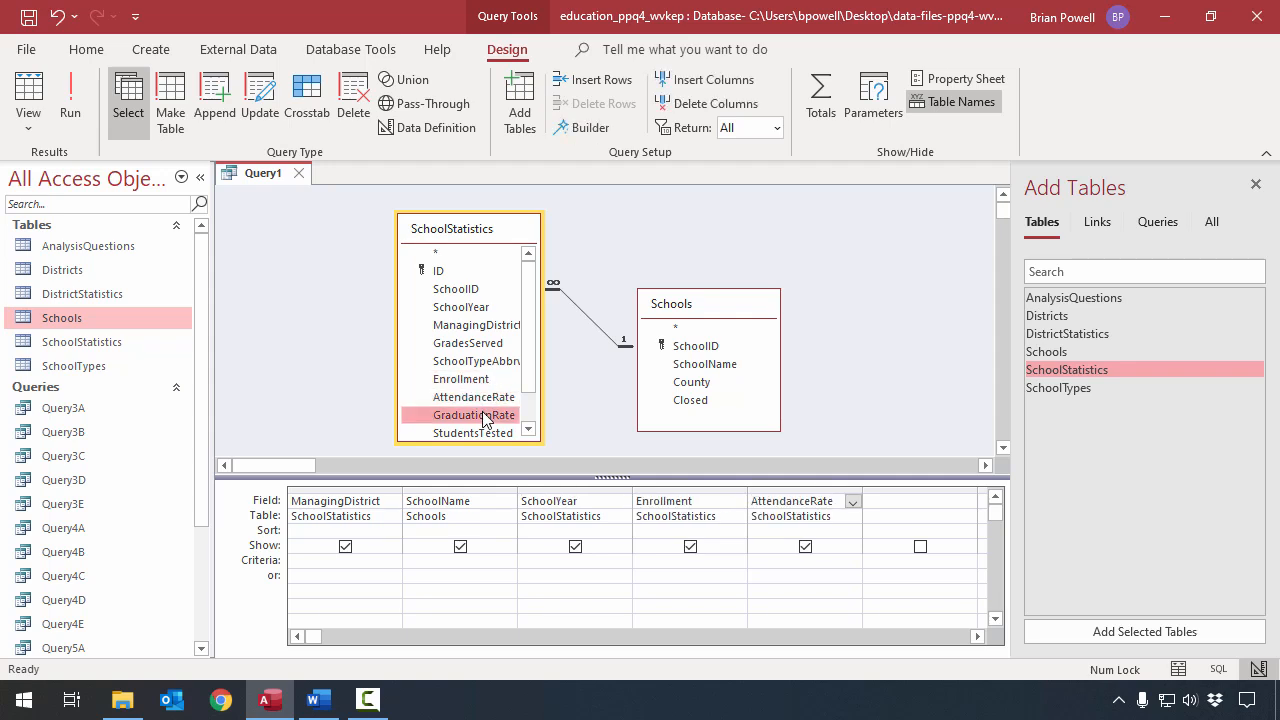
double_click(483, 415)
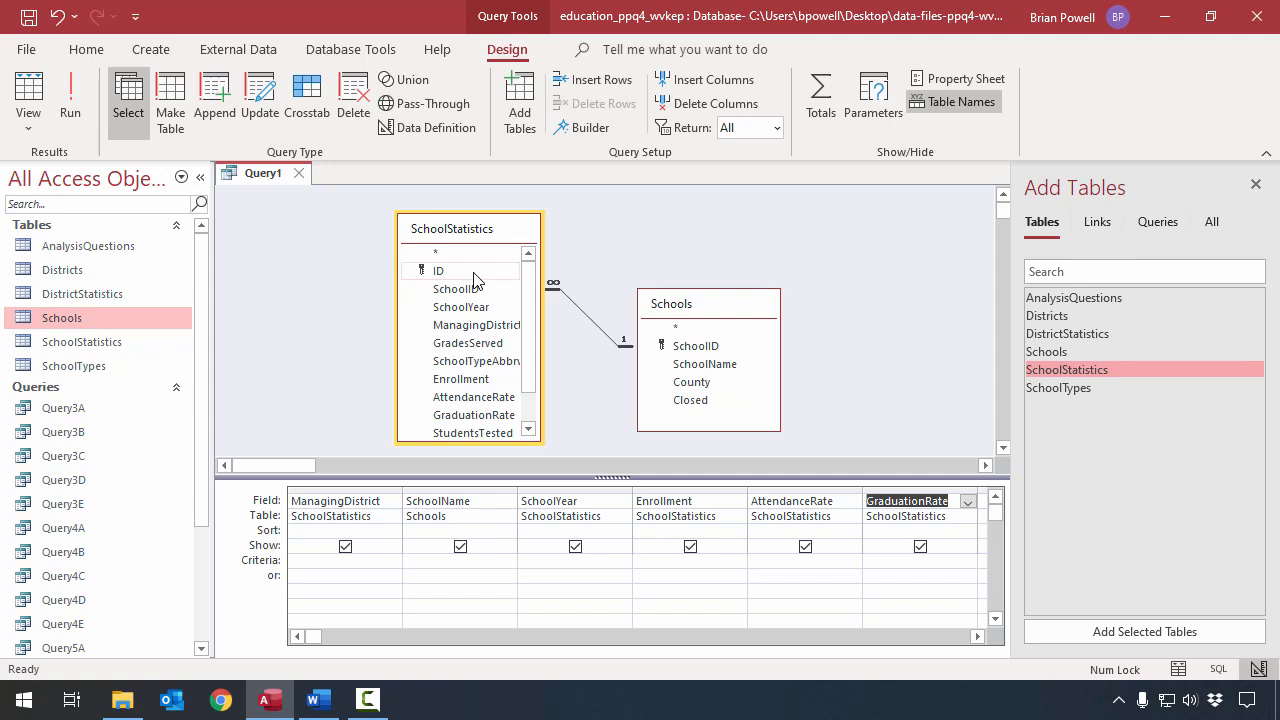
- Set the SchoolYear criterion to the parameter prompt [Enter school year for data] and widen the column to fit it
left_click(580, 558)
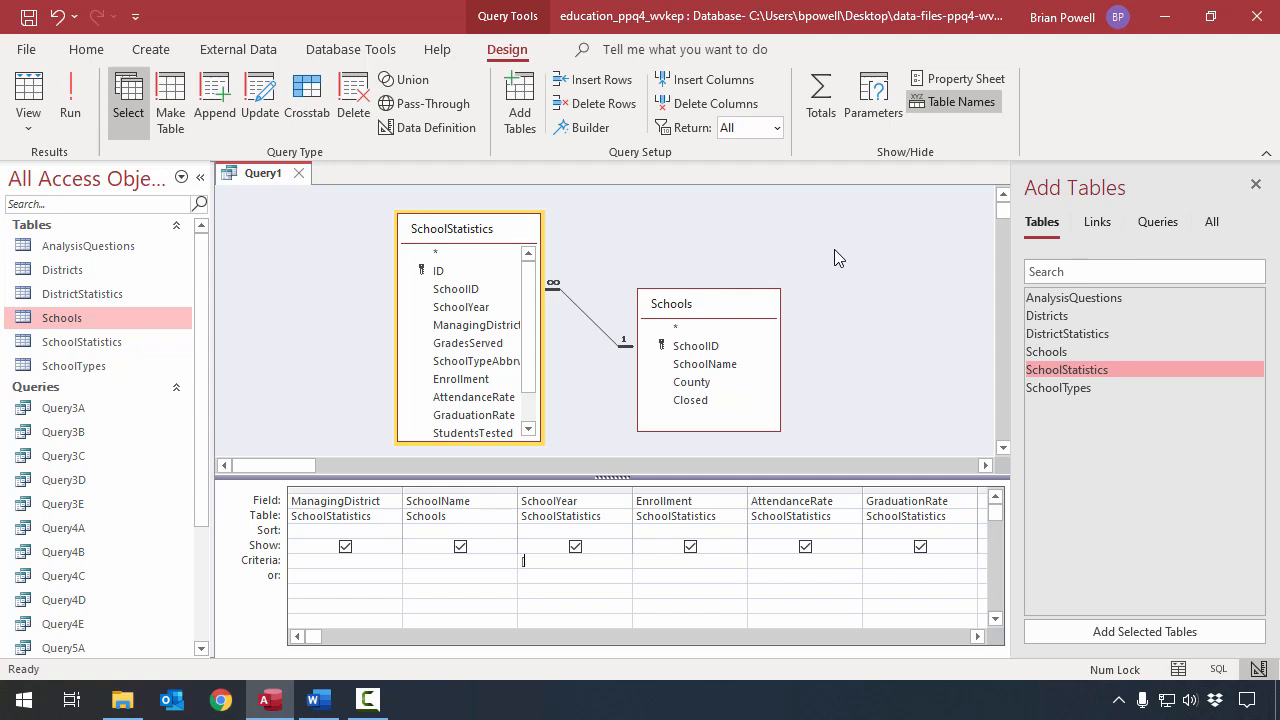
type("Enter scho")
type("ol year for data")
type("]")
key("Return")
double_click(631, 500)
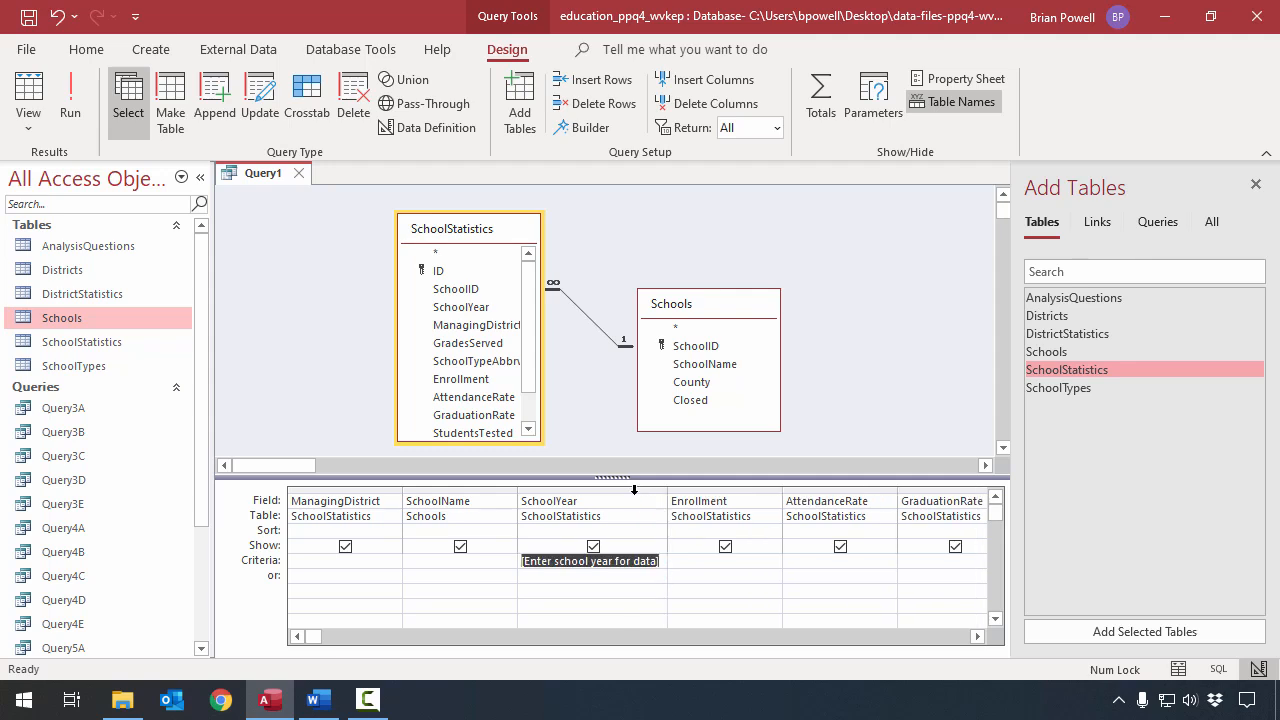
left_click(664, 561)
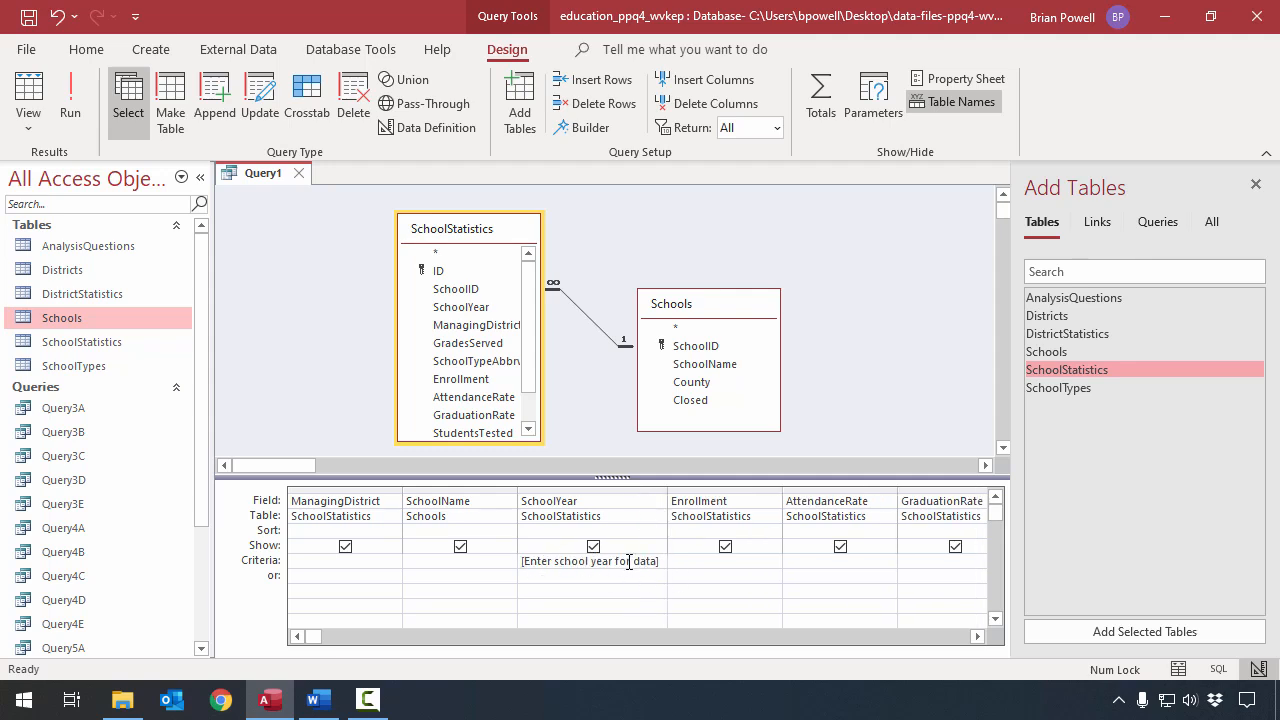
- Run the query with 2019-2020 as the school year parameter
left_click(70, 100)
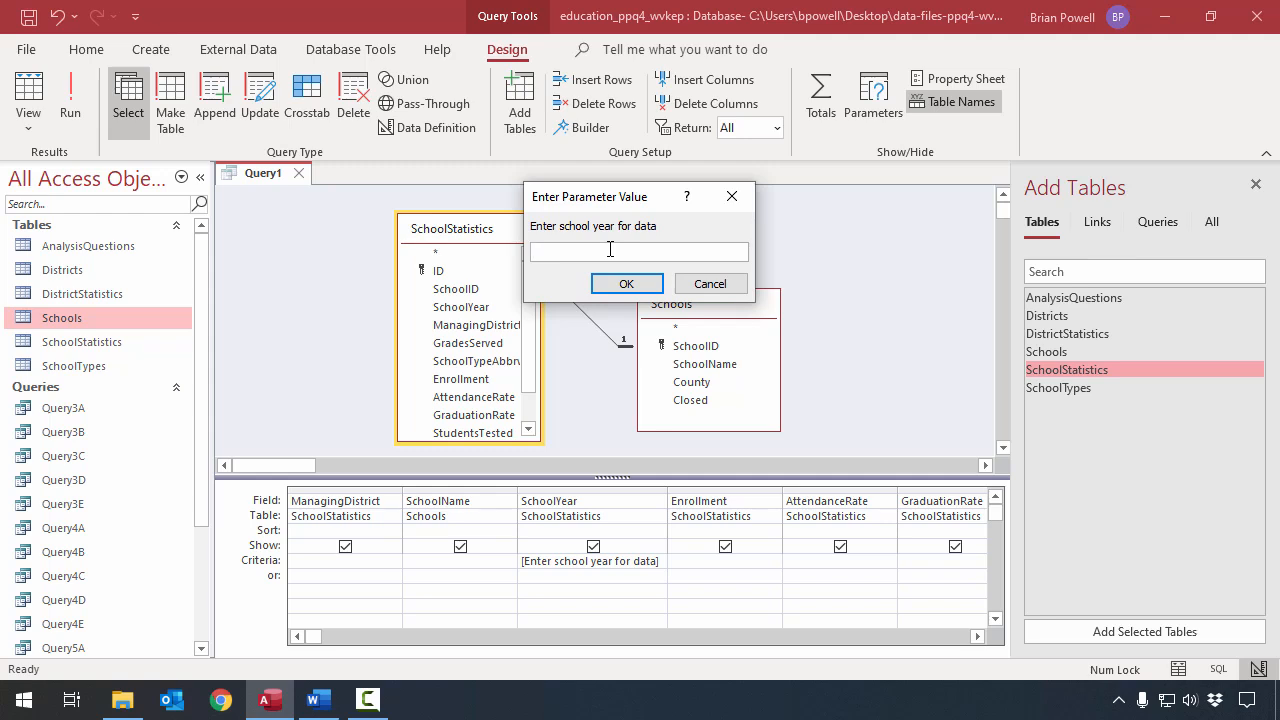
type("2019-2020")
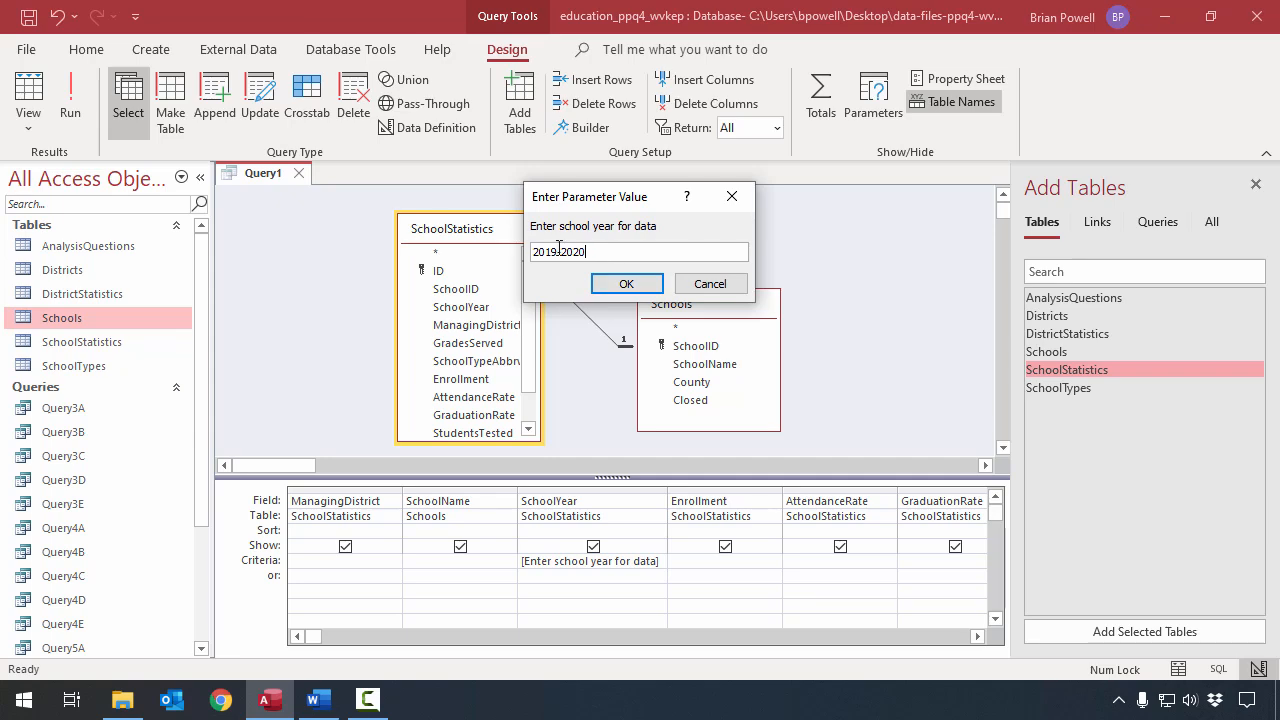
left_click(626, 284)
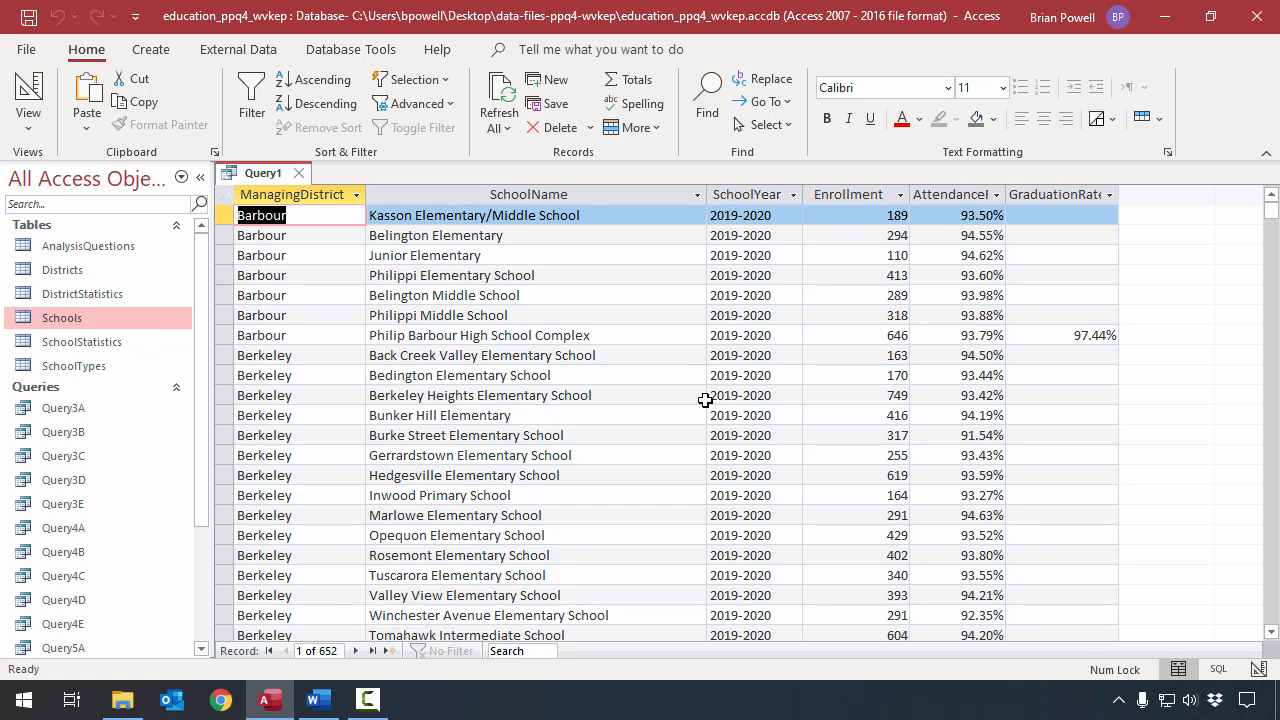
- Save the query as Query6E and close it
left_click(29, 17)
left_click(573, 249)
key("BackSpace")
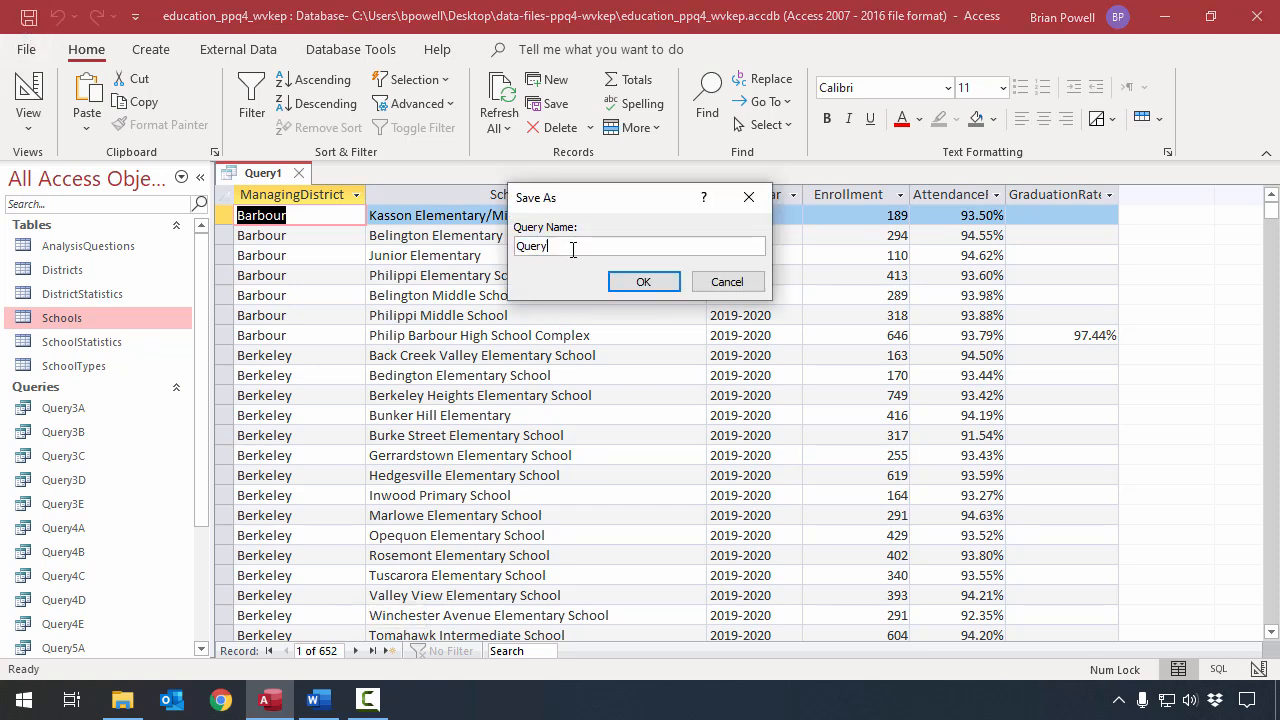
type("6E")
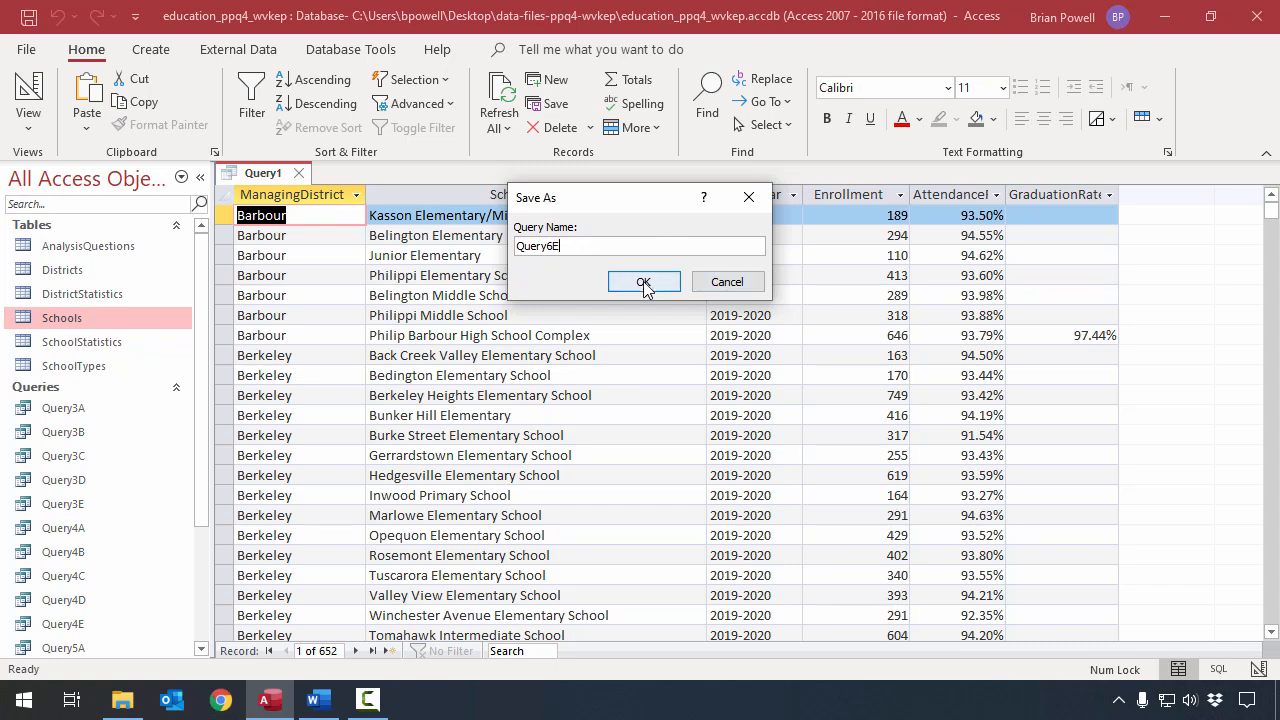
left_click(643, 283)
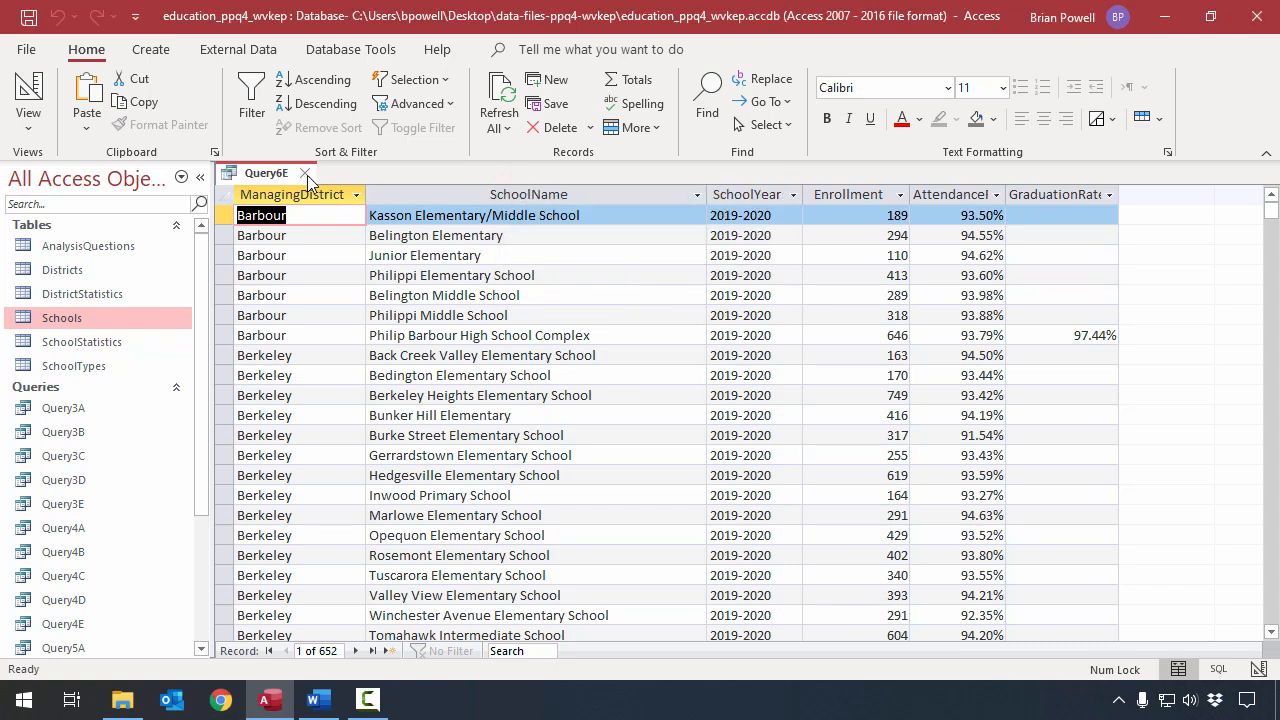
left_click(305, 176)
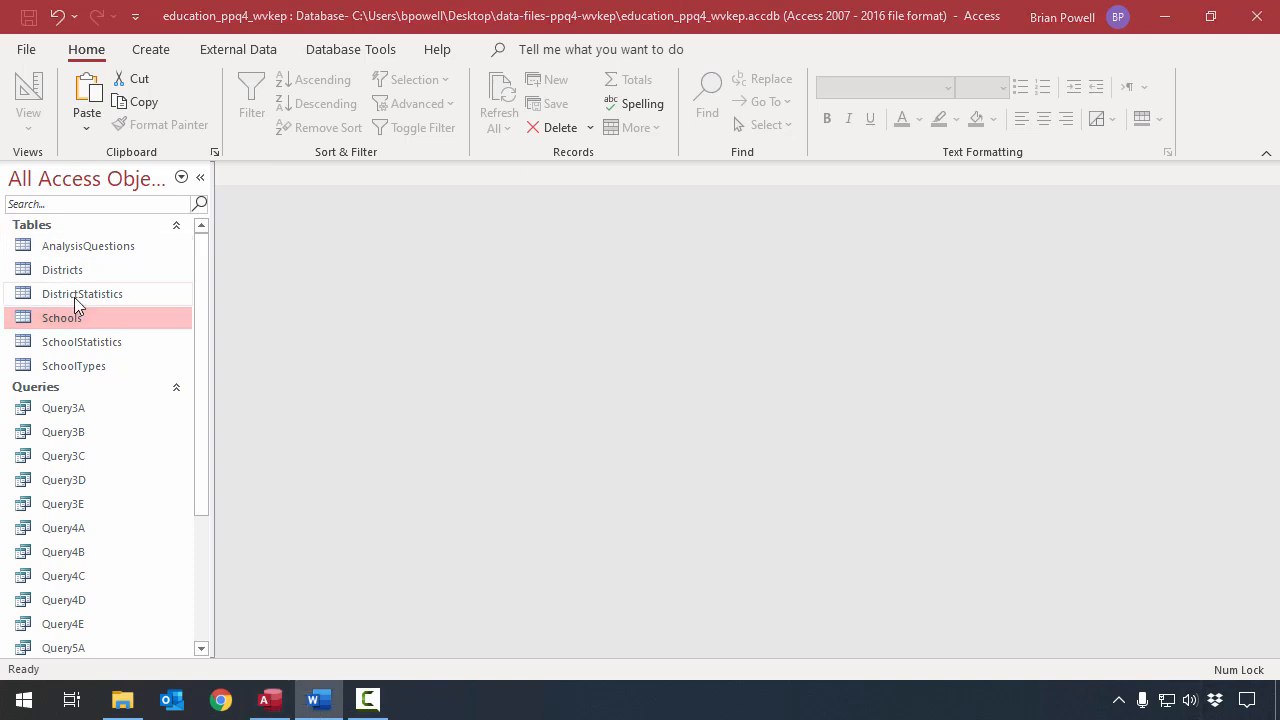
- Open the Schools table, examine the distinct values available in the County column, and close the table
double_click(150, 318)
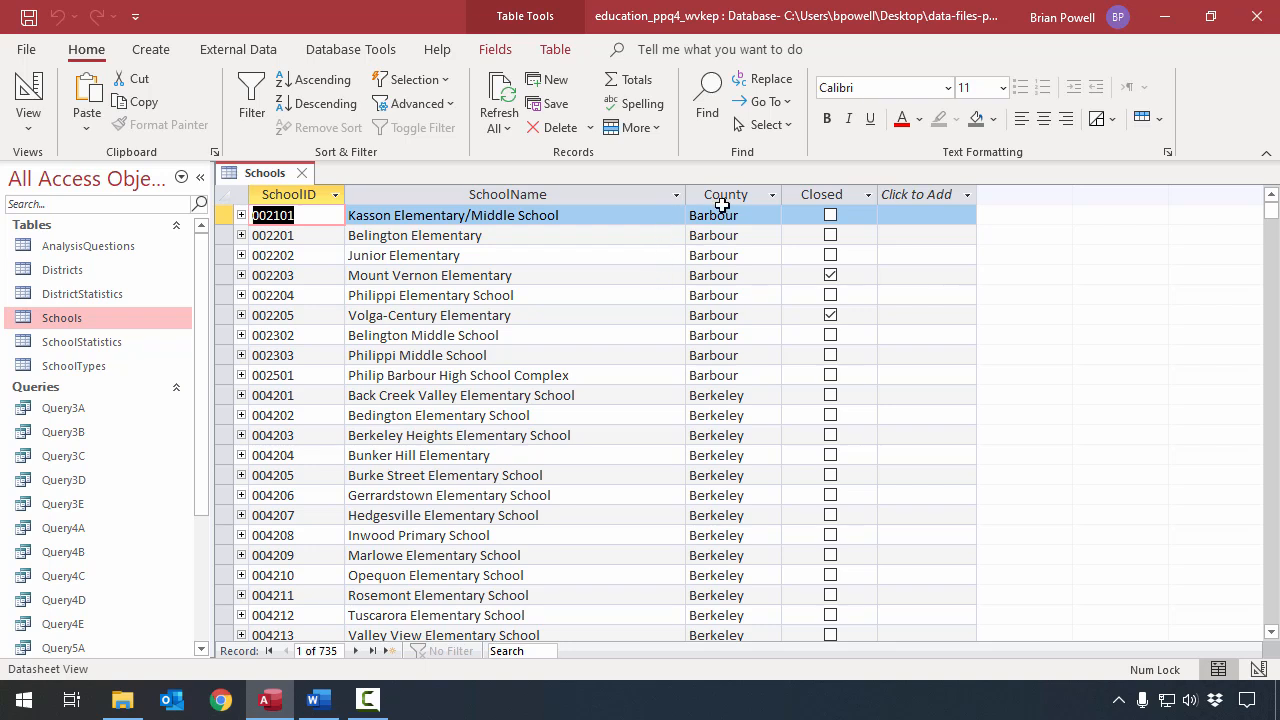
left_click(773, 195)
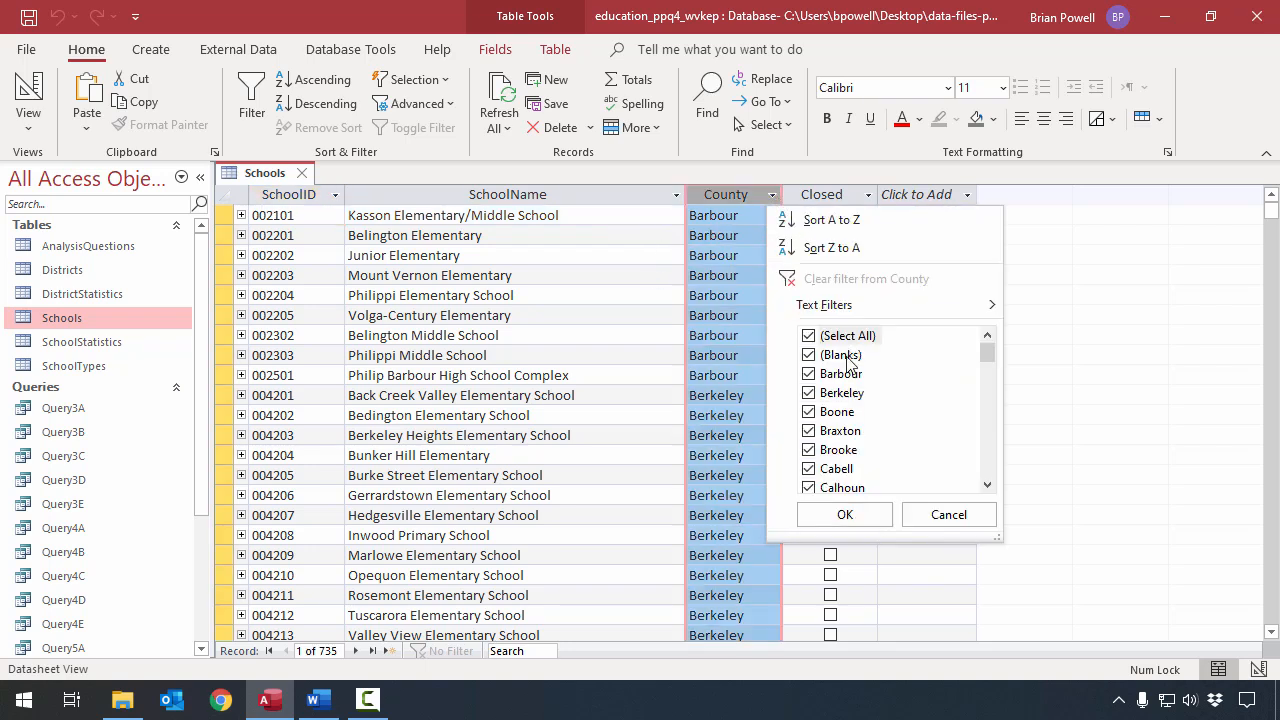
left_click(973, 517)
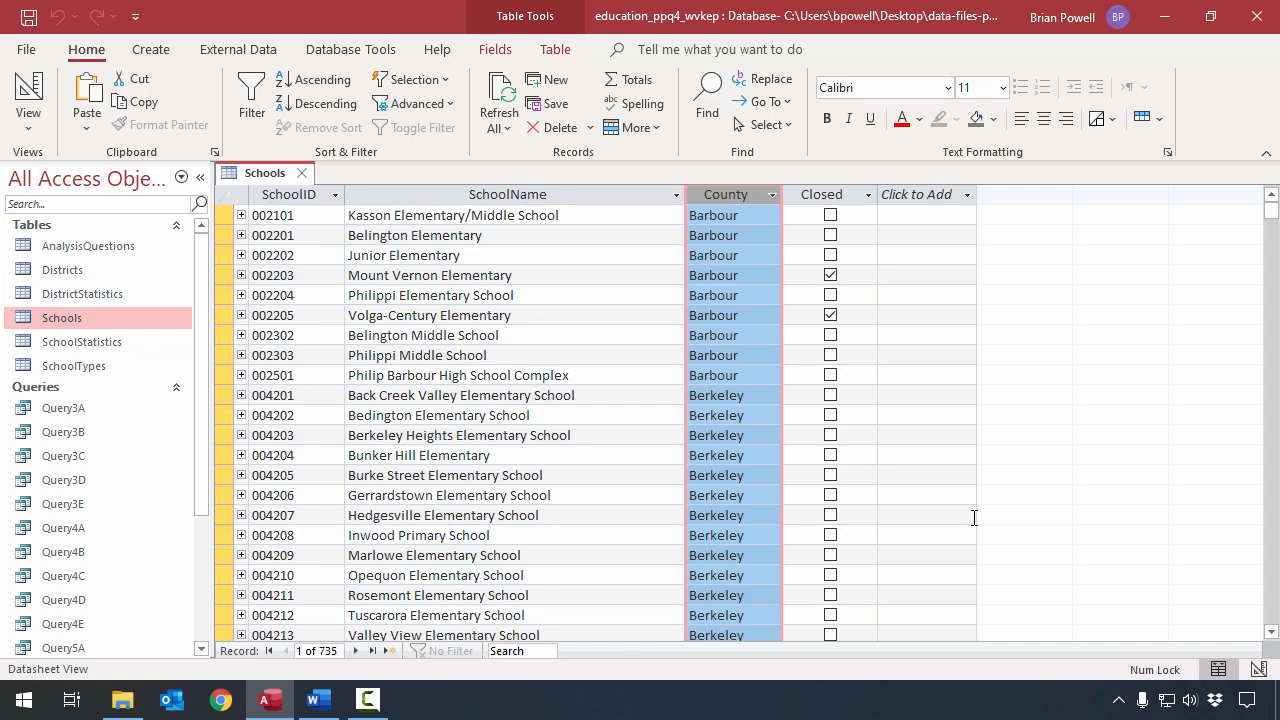
left_click(303, 173)
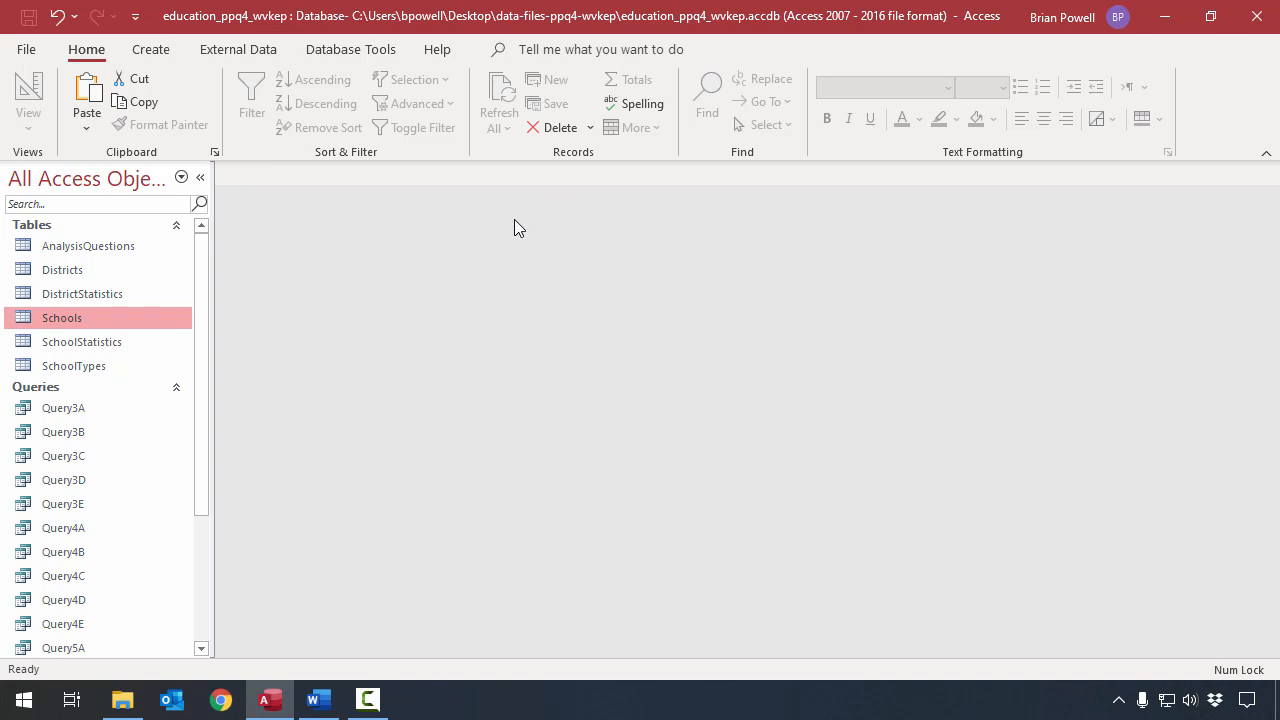
- Create a new query design, change it to an update query, and add the Schools table
left_click(158, 52)
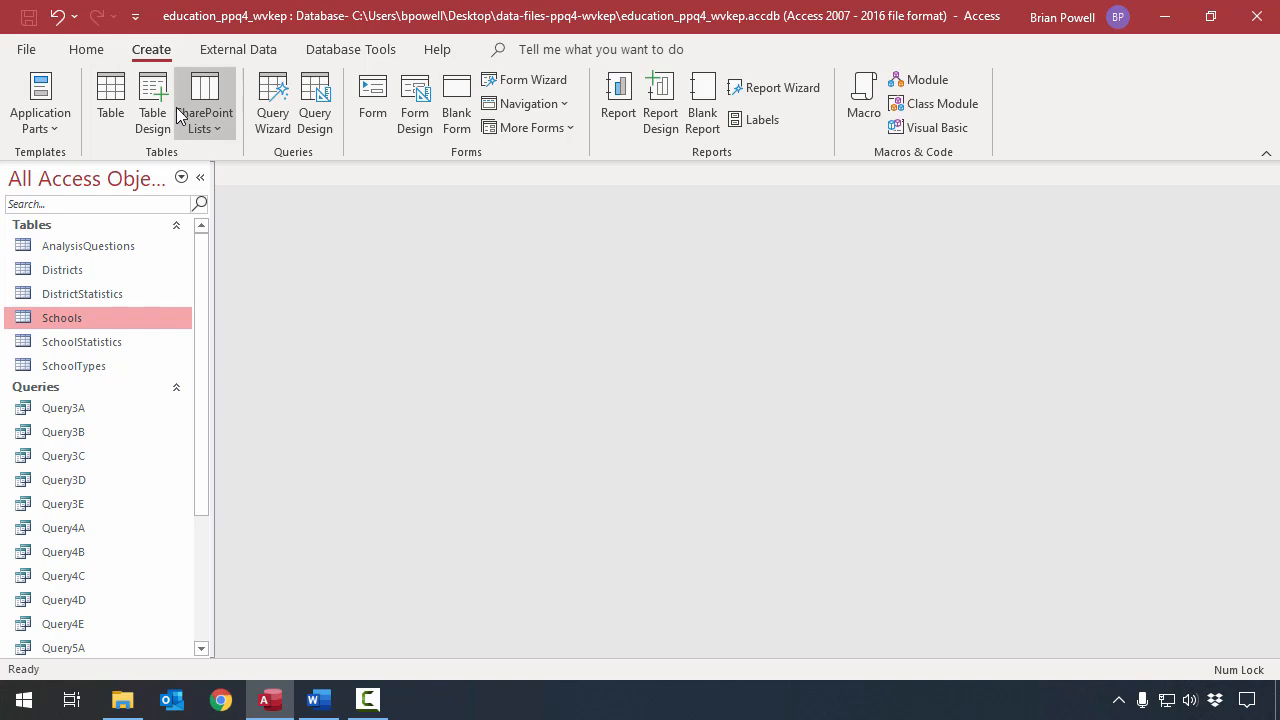
left_click(316, 104)
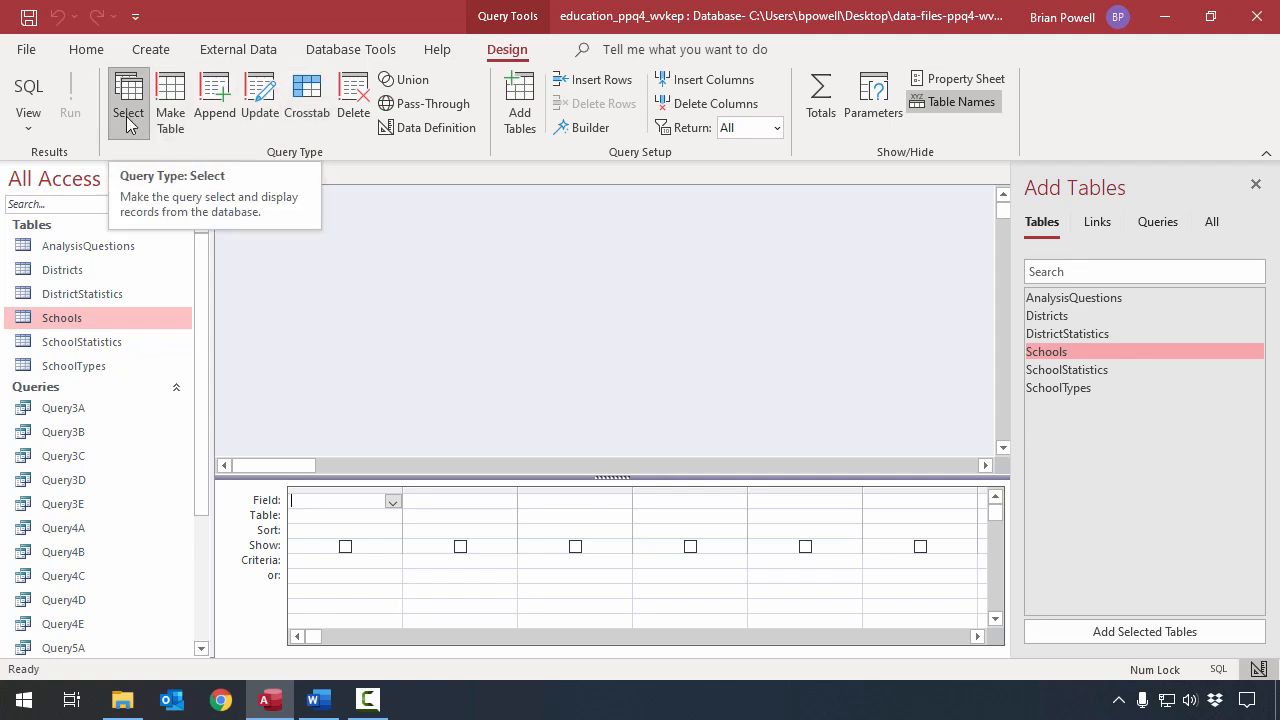
left_click(265, 125)
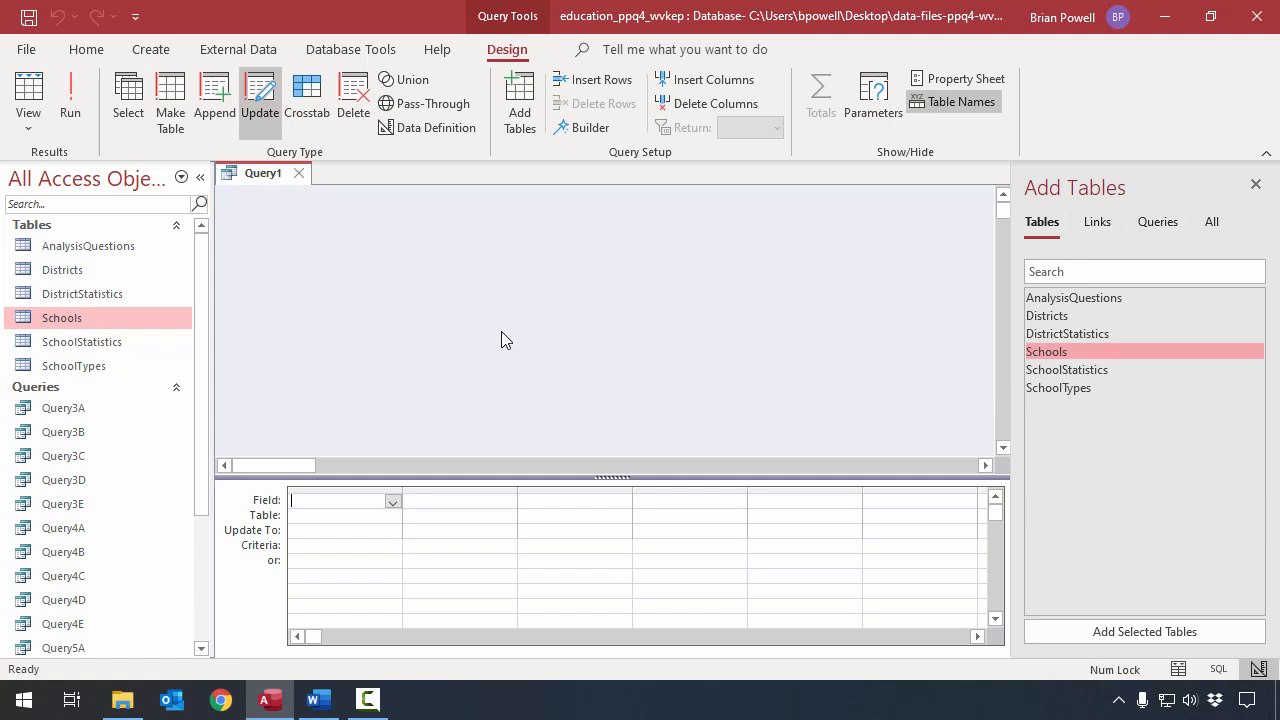
left_click_drag(126, 316, 426, 270)
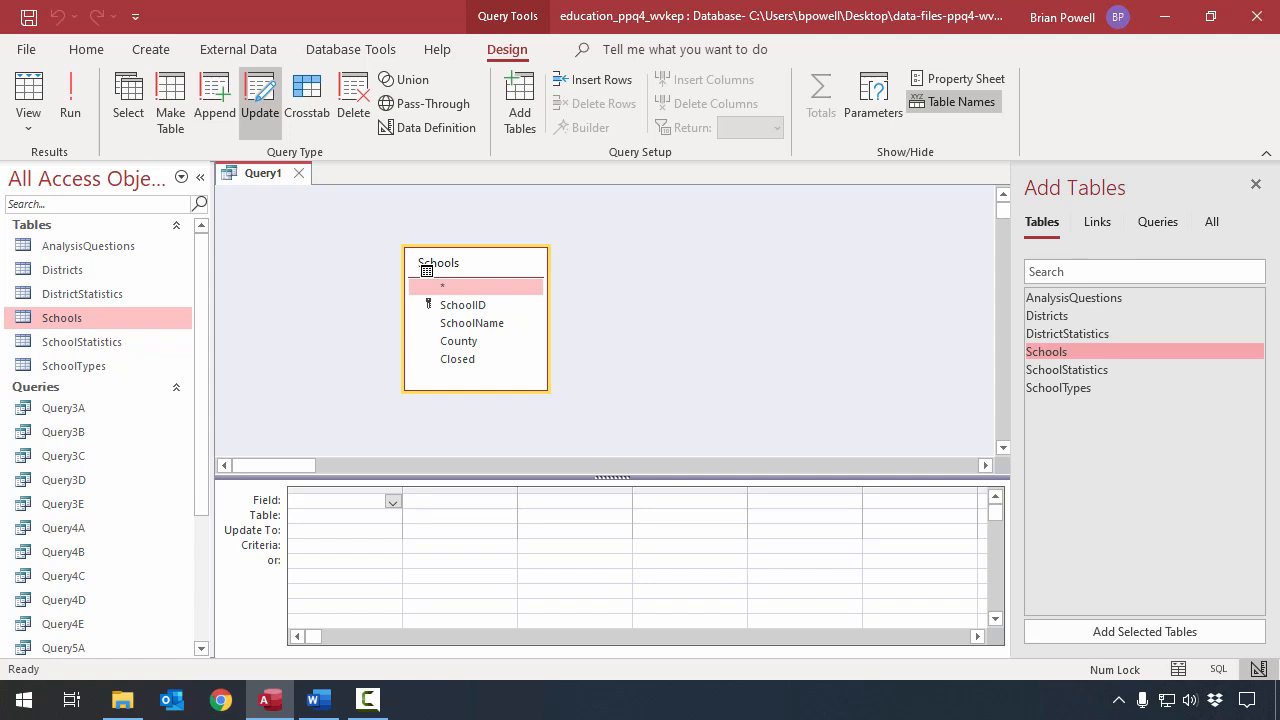
- Add the County field to the query grid and set its update value to Kanawha
double_click(479, 342)
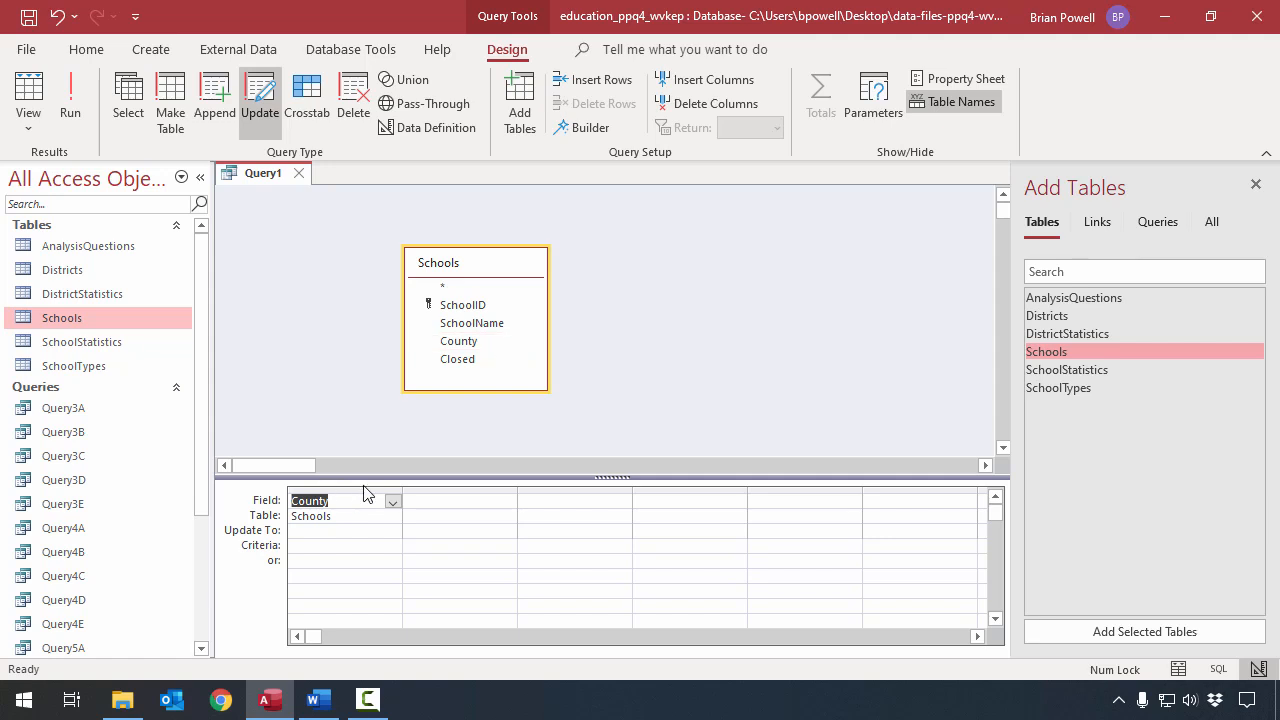
left_click(340, 530)
type("Kanawha")
key("Tab")
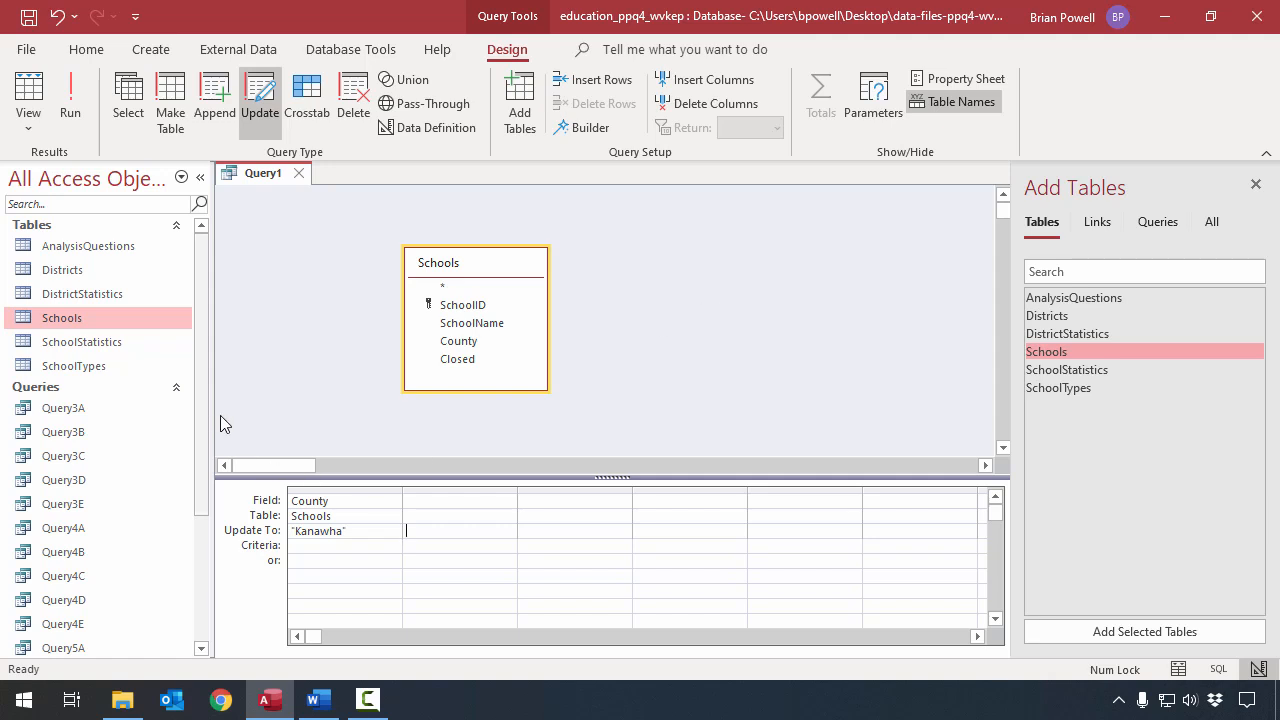
- Add the SchoolID field with the criteria "060901" or "051902" on separate rows
double_click(503, 304)
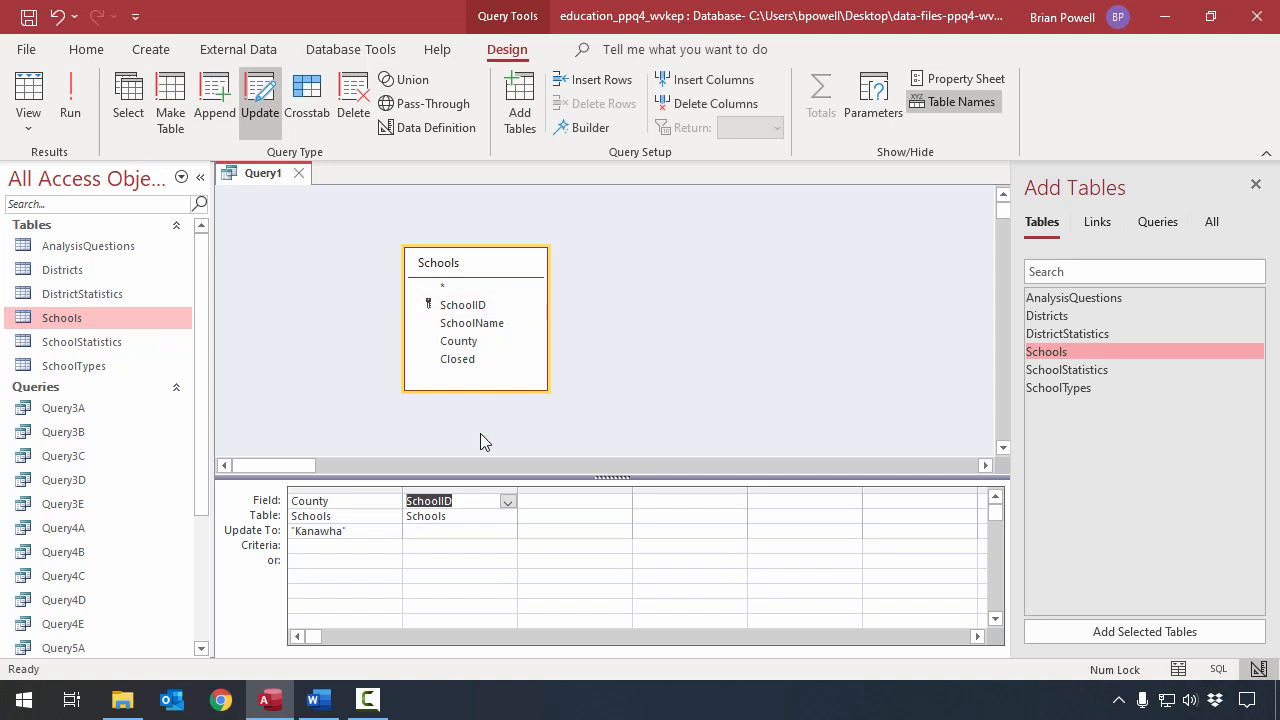
left_click(414, 545)
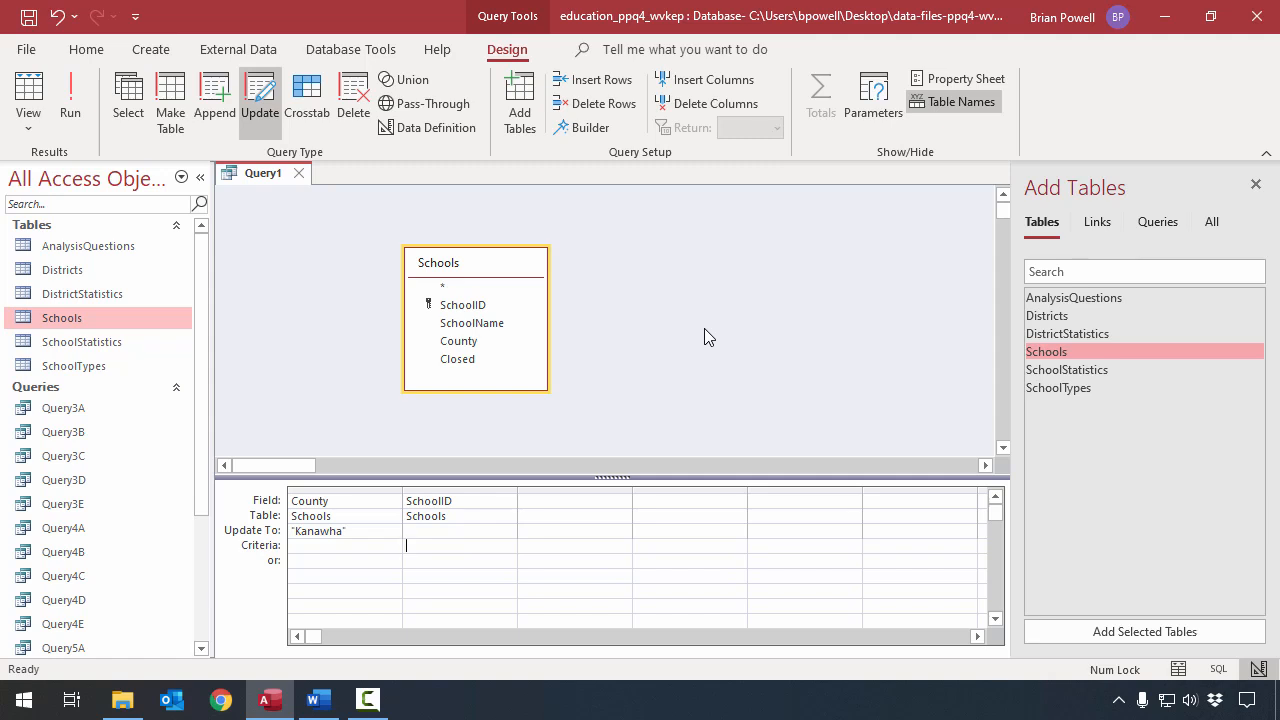
type("060901")
left_click(443, 561)
type("051902")
left_click(538, 549)
- Run the update query and accept the changes to the Schools records
left_click(73, 108)
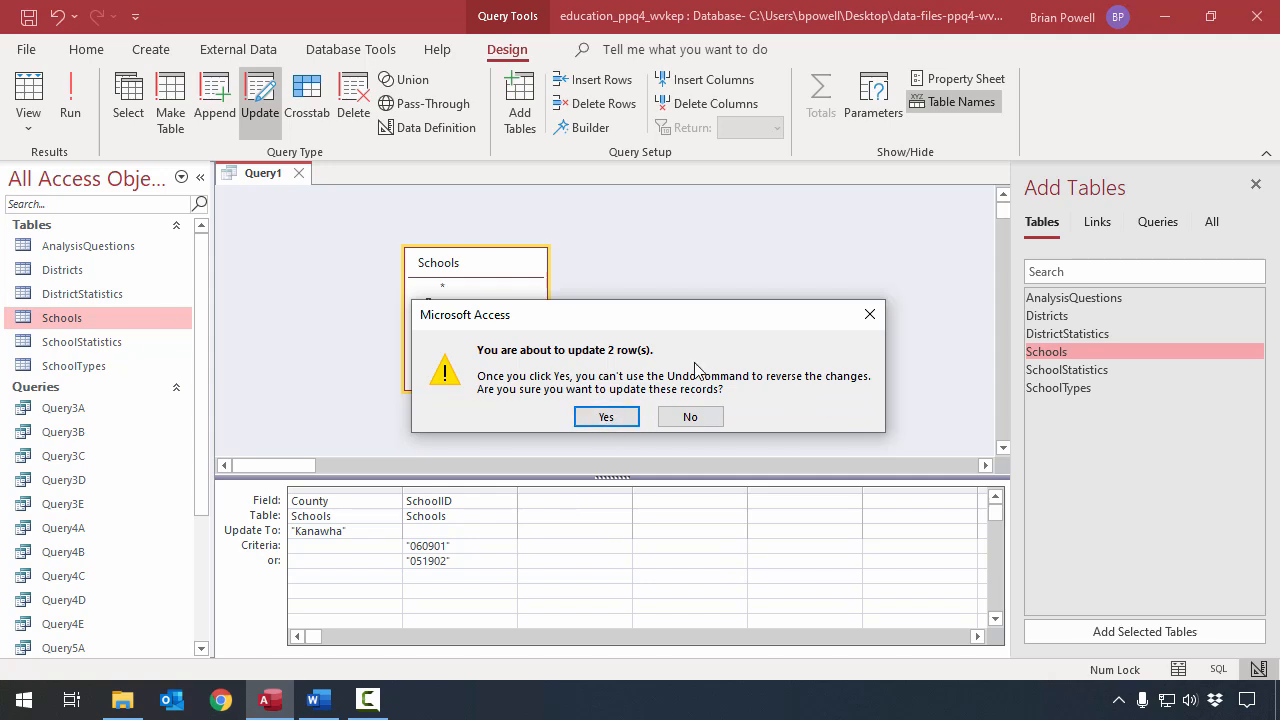
left_click(608, 417)
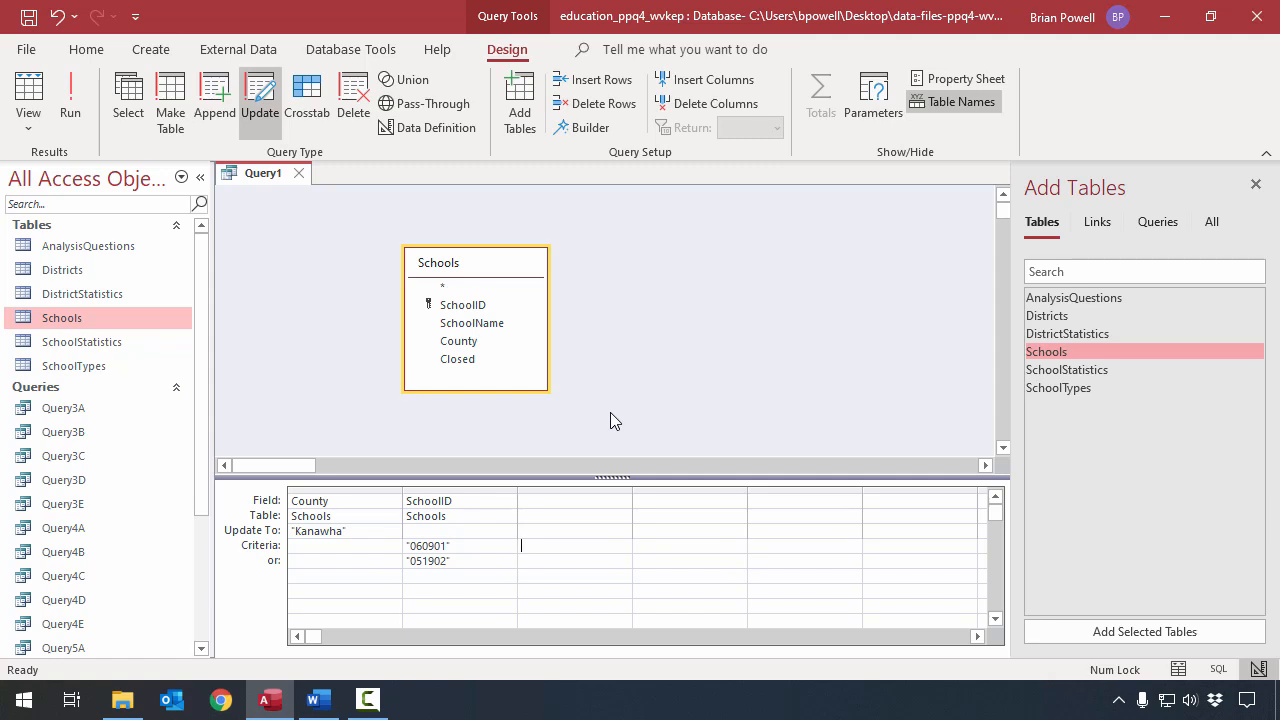
left_click(70, 105)
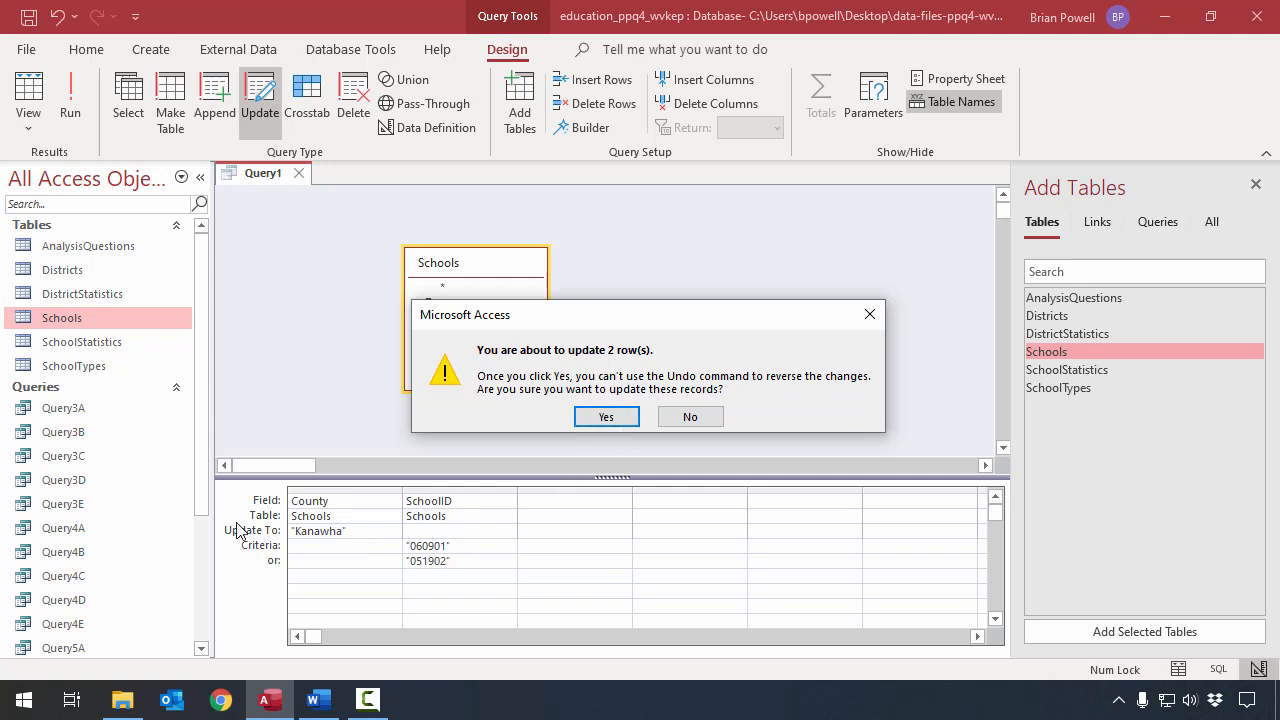
left_click(606, 417)
left_click(691, 417)
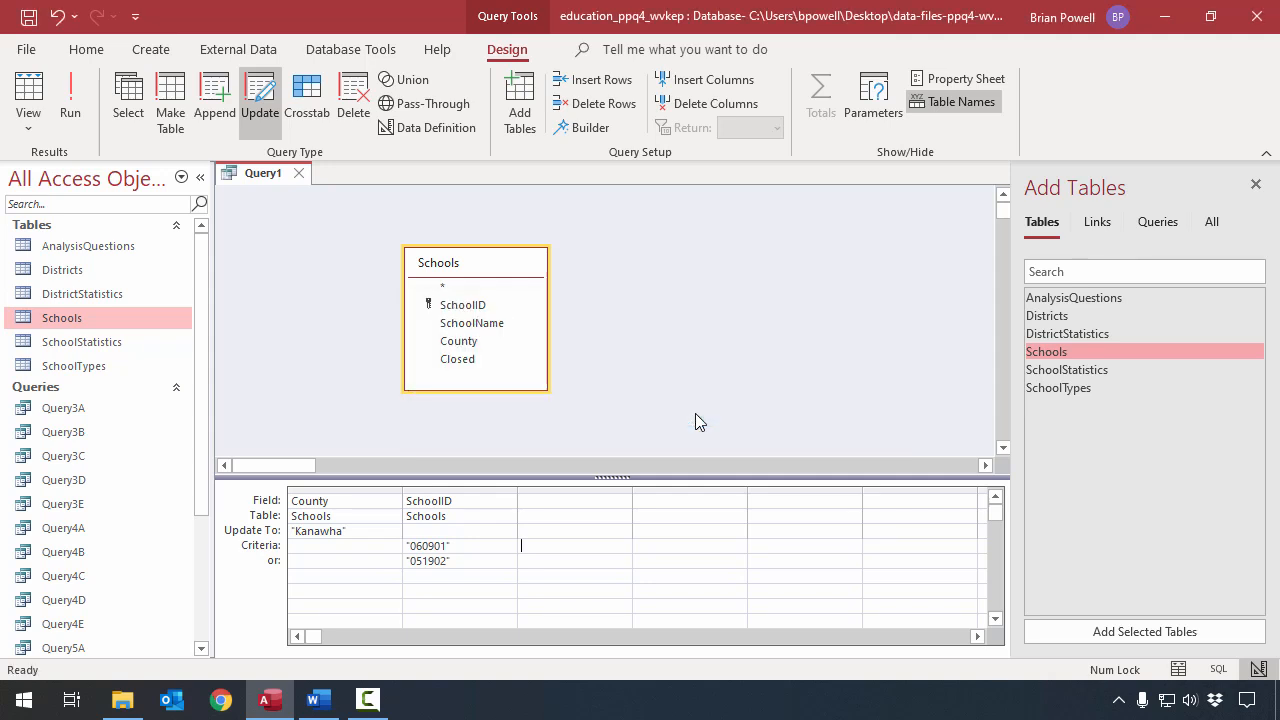
- Open the Schools table and find SchoolID 060901 to check its county
double_click(171, 320)
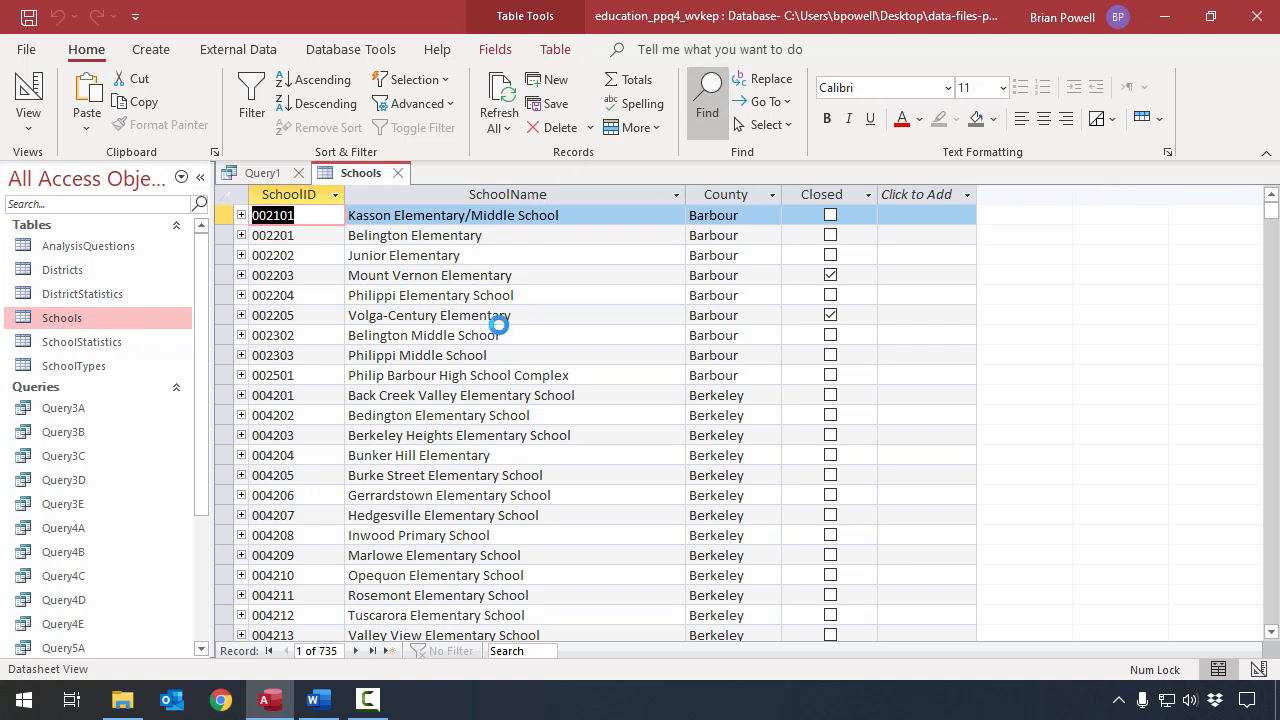
left_click(708, 105)
type("060901")
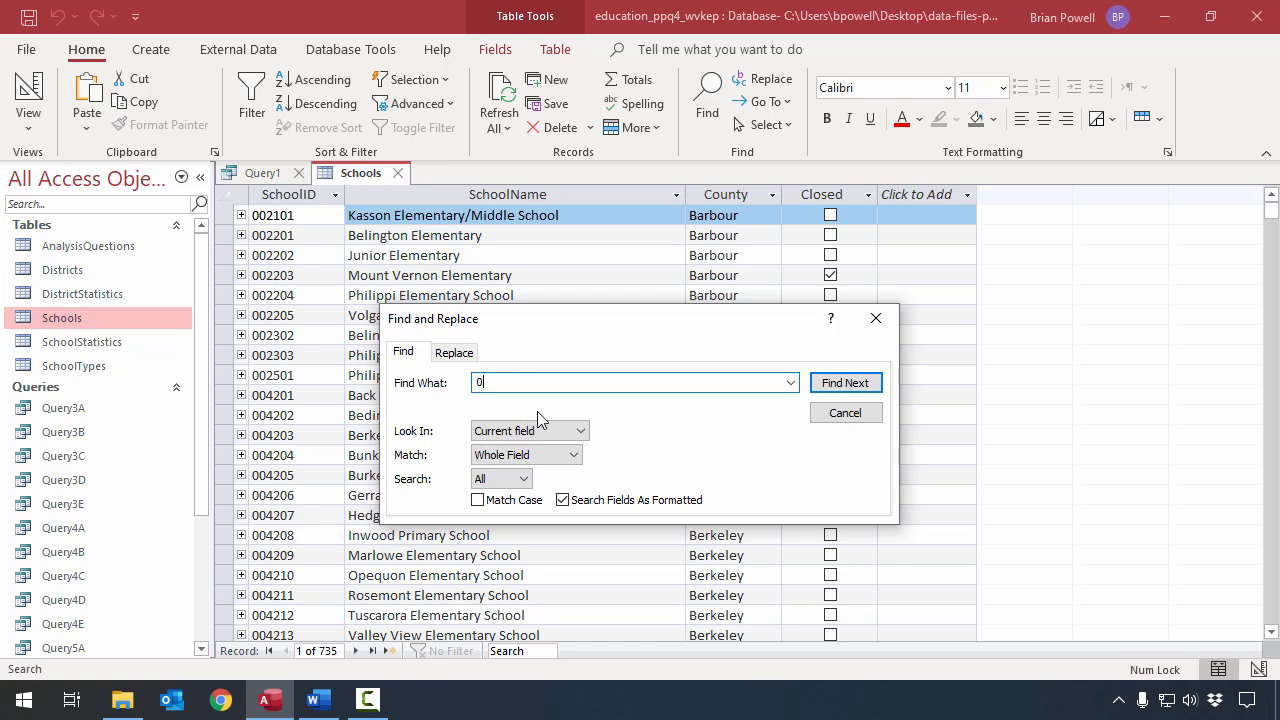
left_click(866, 385)
key("Escape")
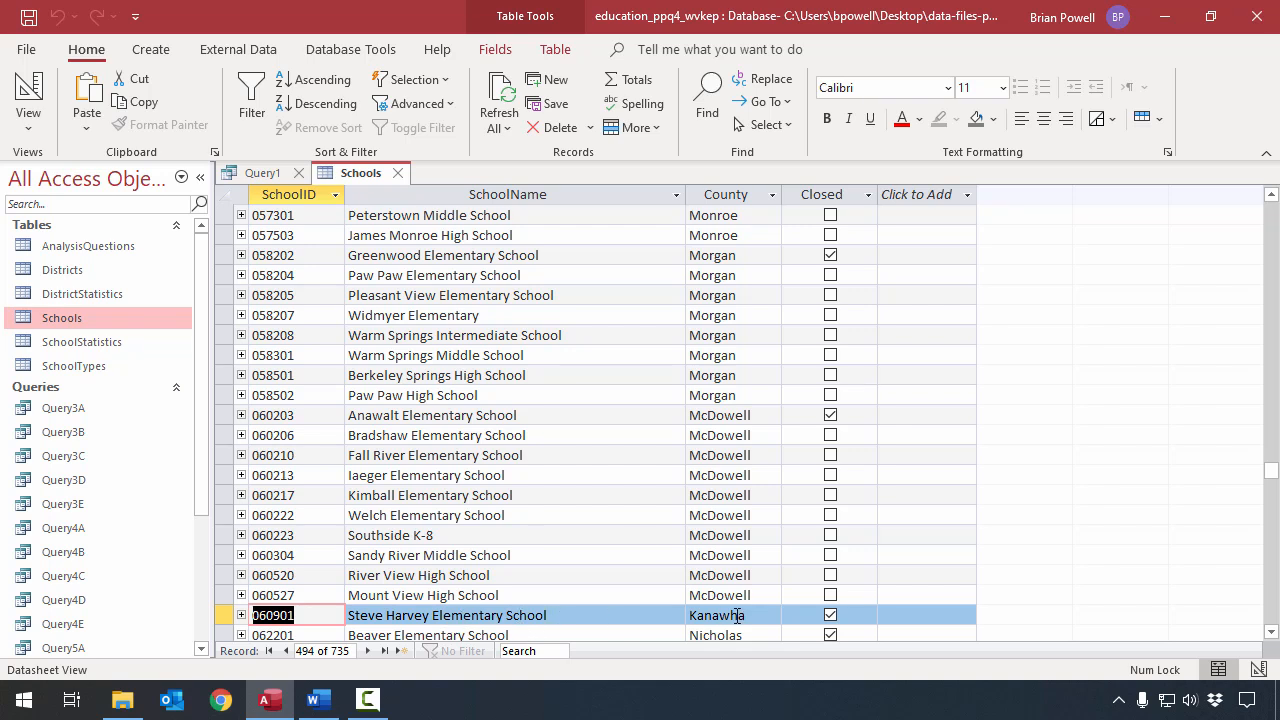
- Find SchoolID 051902 to check its county, and close the Schools table
left_click(707, 100)
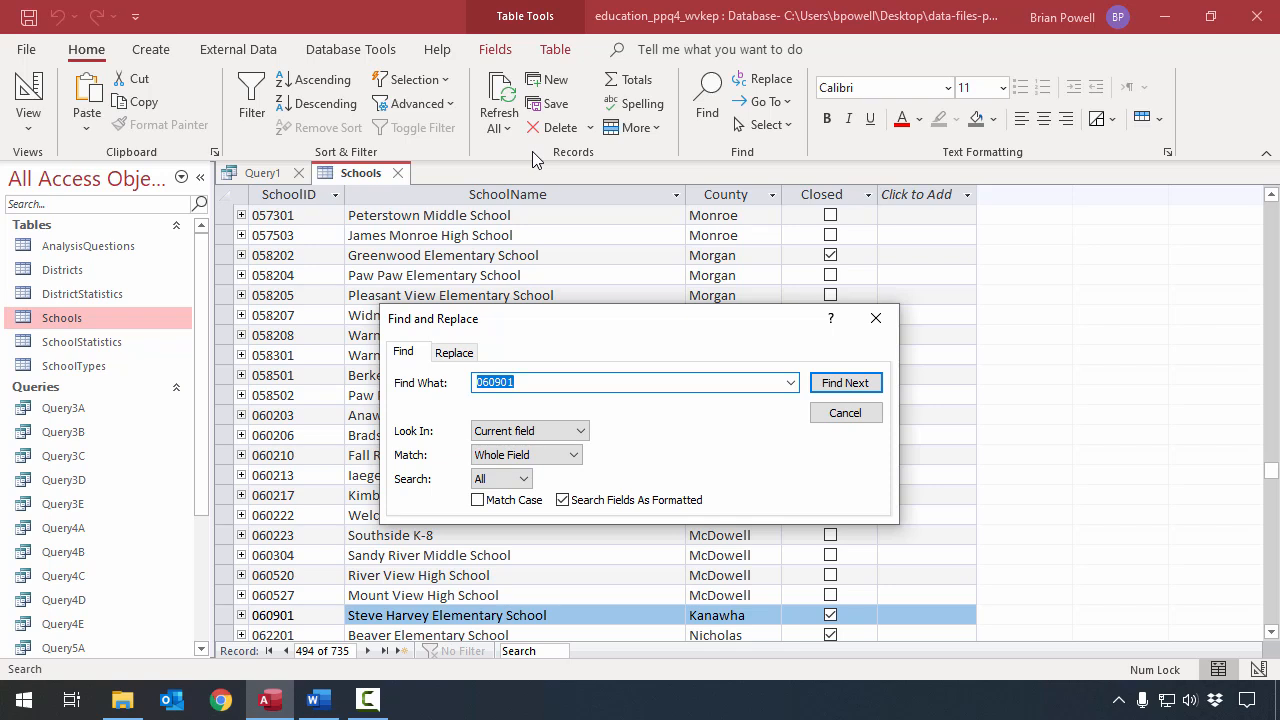
type("051902")
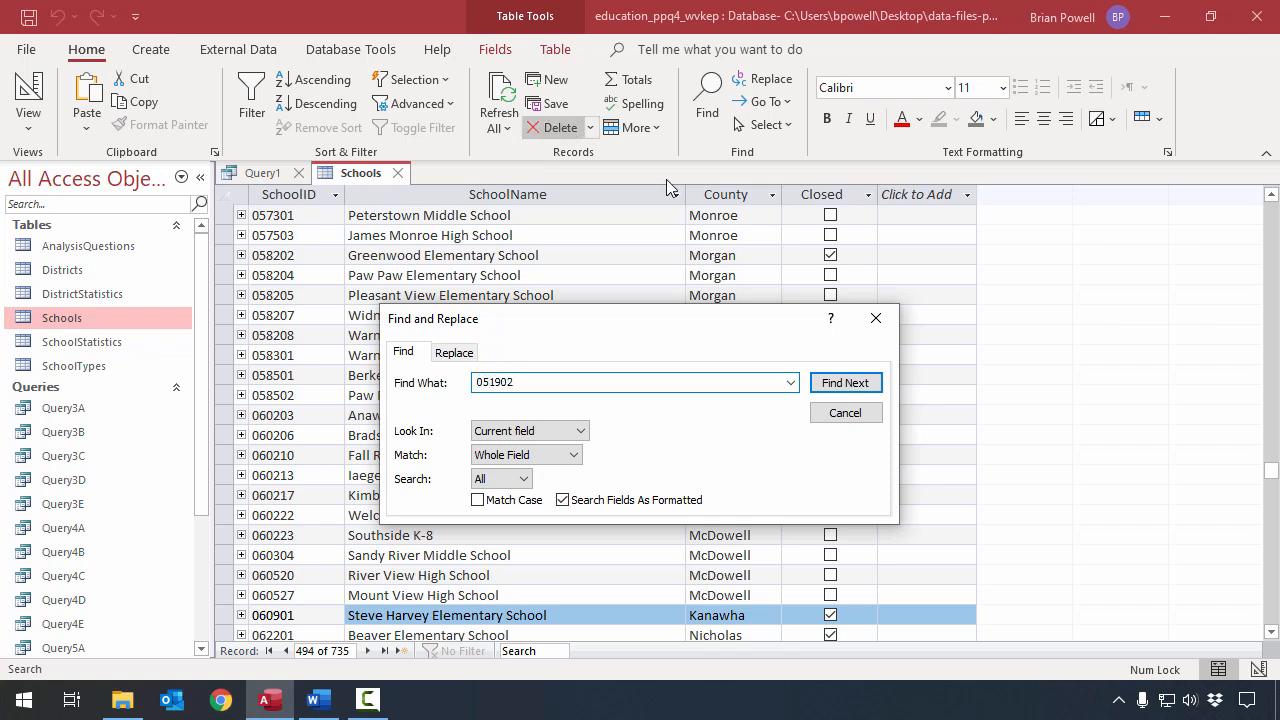
left_click(840, 383)
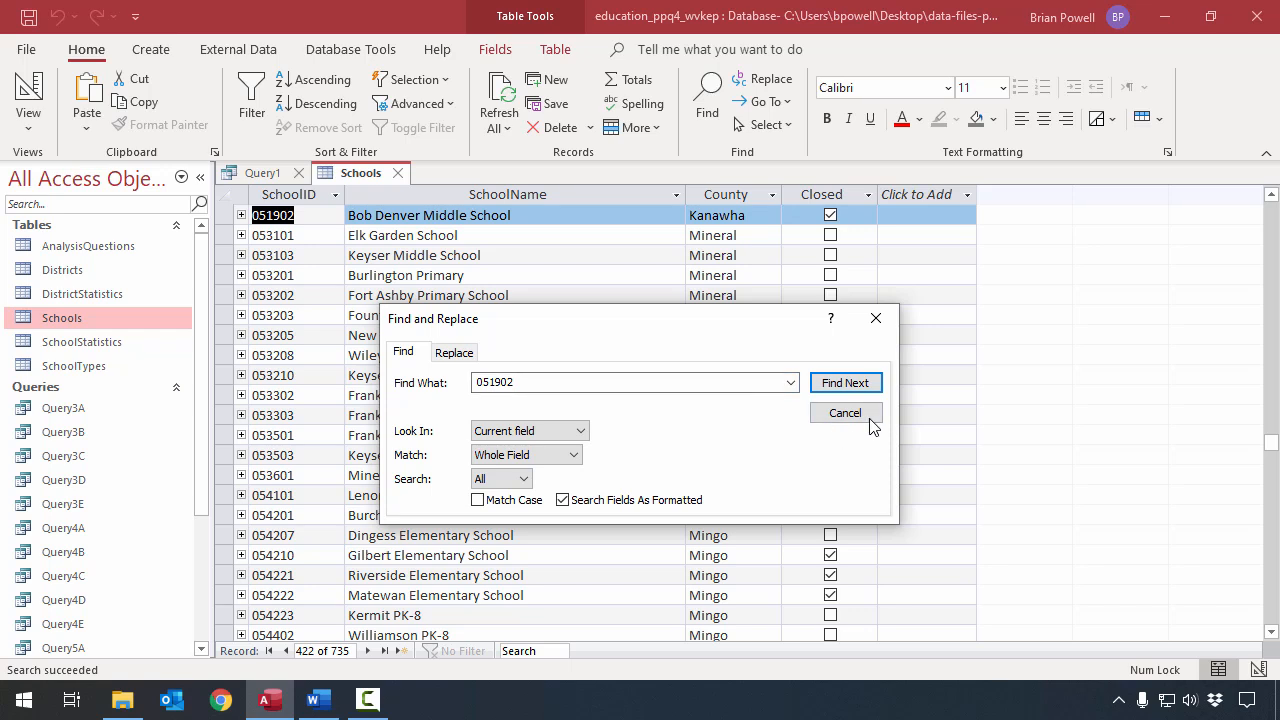
left_click(862, 415)
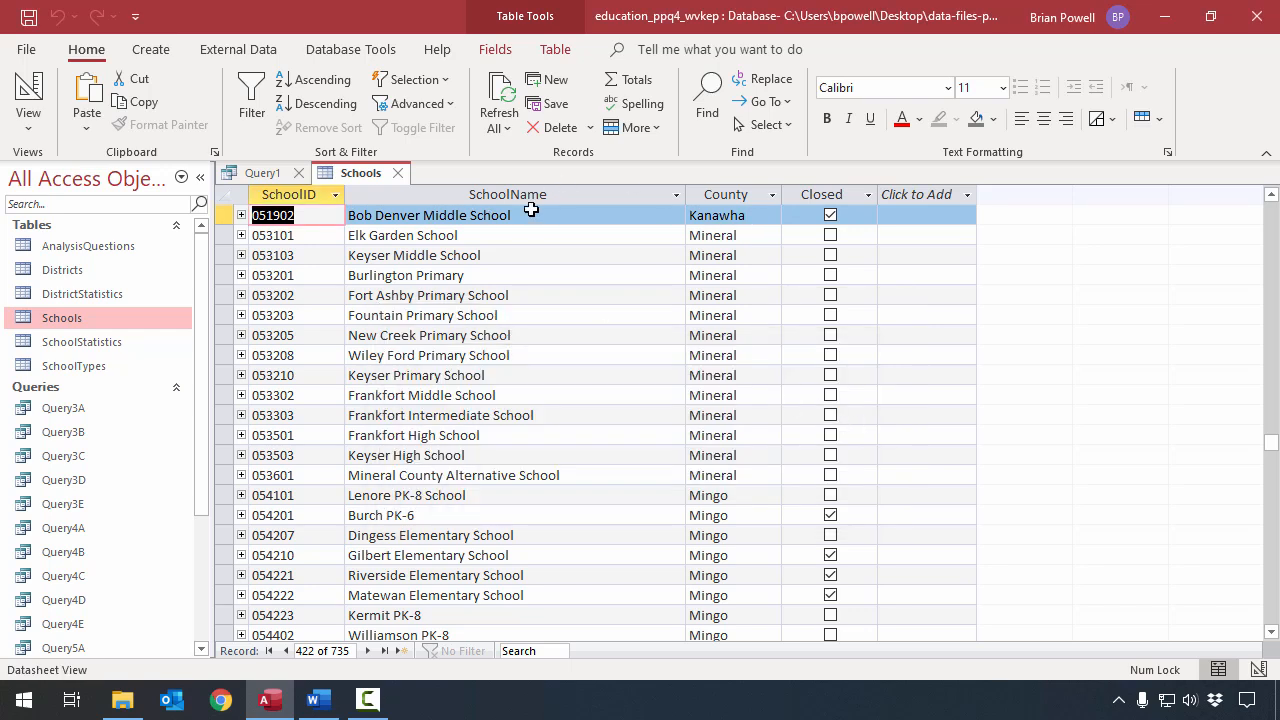
left_click(399, 174)
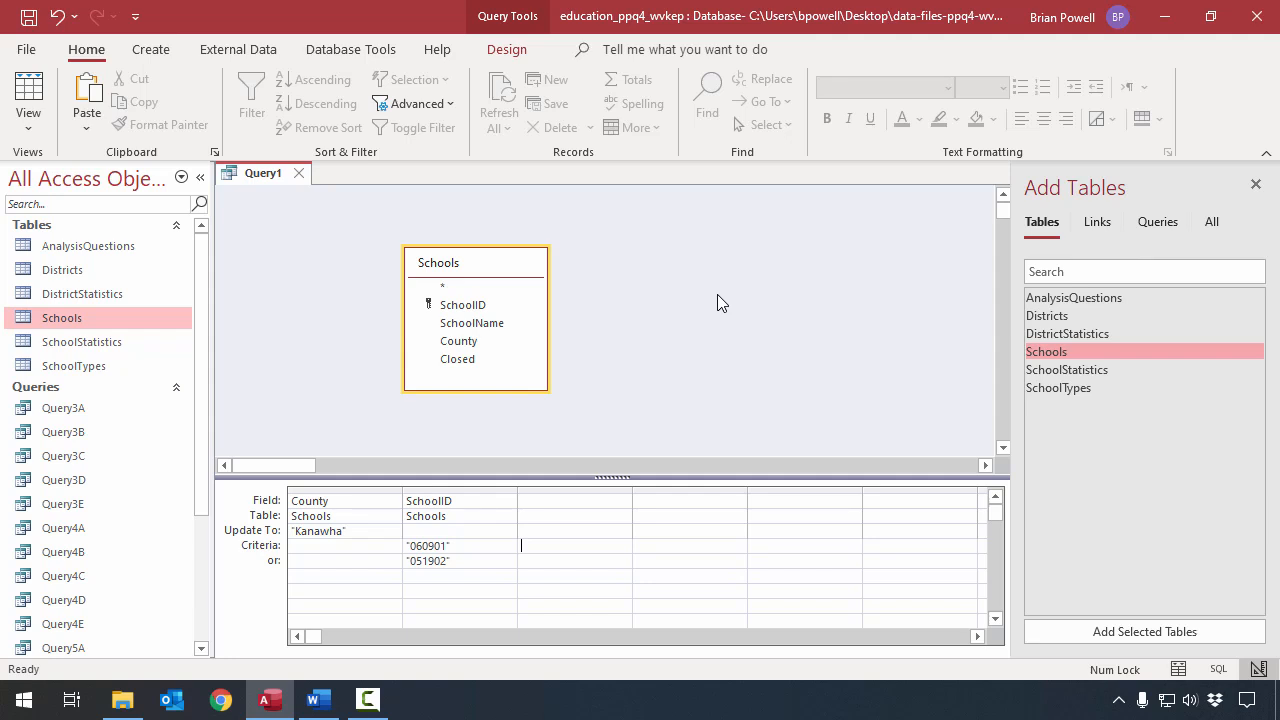
- Save the update query as Query6F and close it
left_click(731, 295)
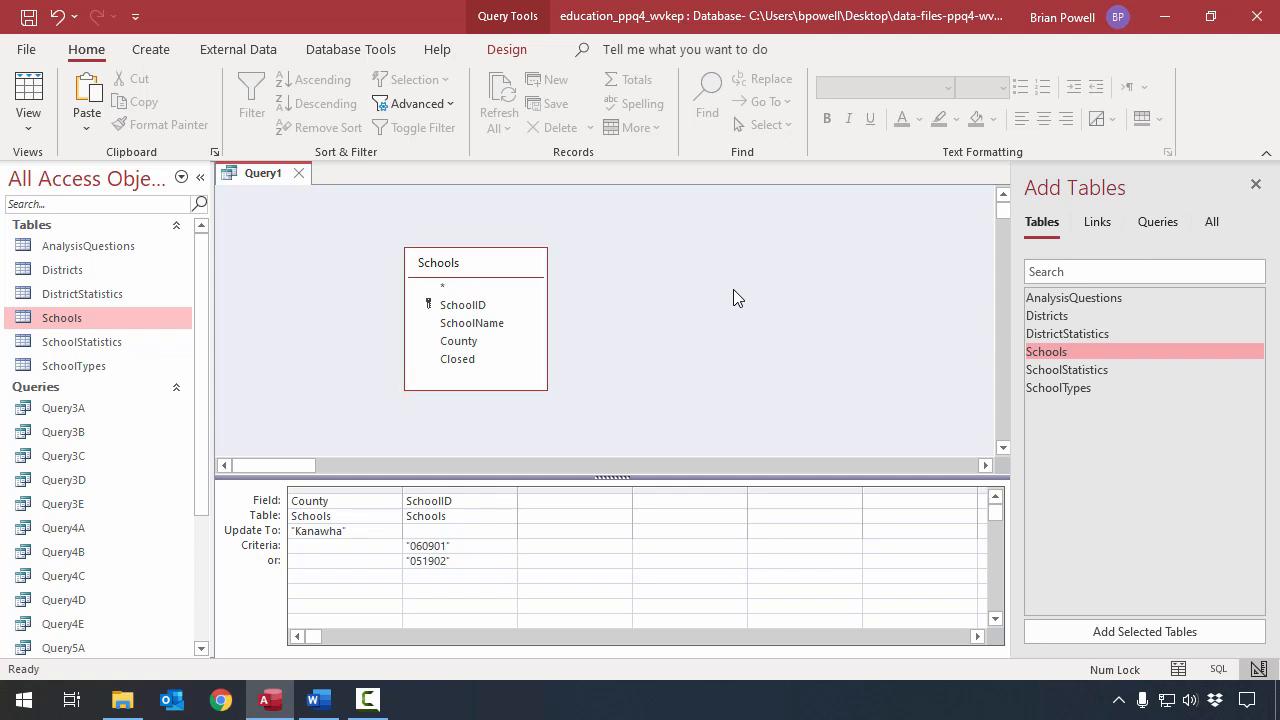
left_click(30, 17)
left_click(585, 248)
key("BackSpace")
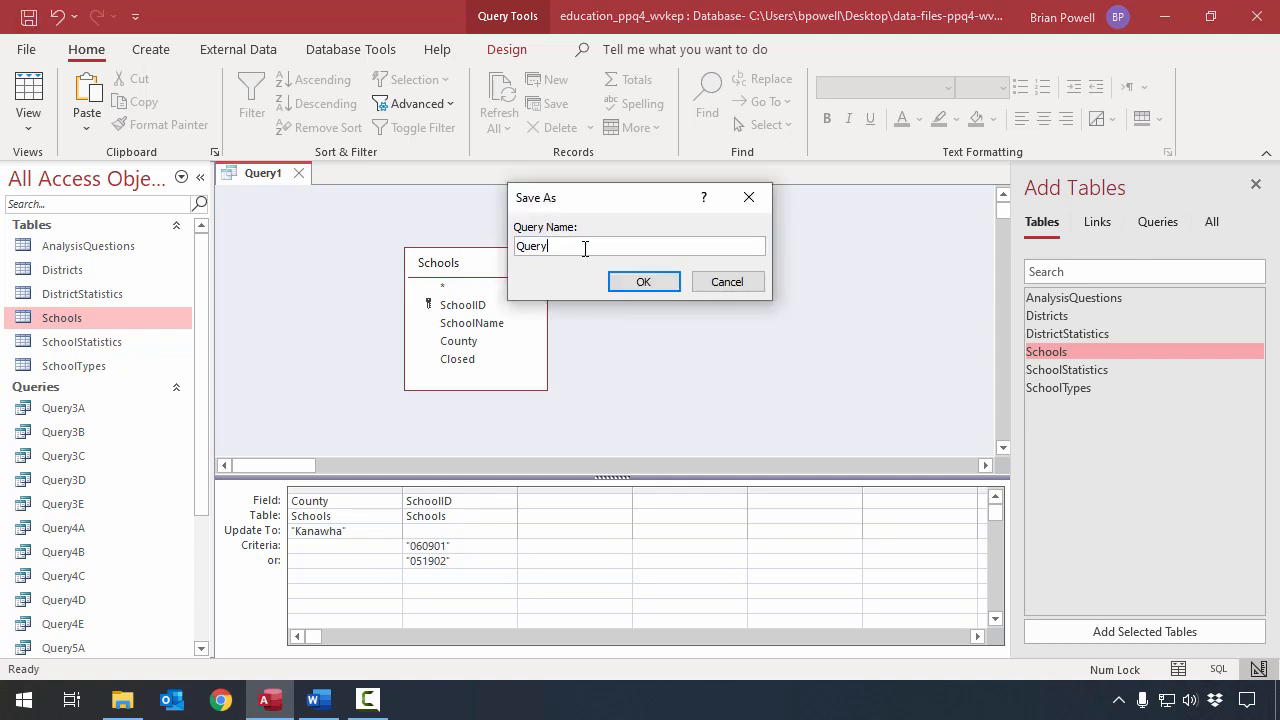
type("6F")
left_click(643, 282)
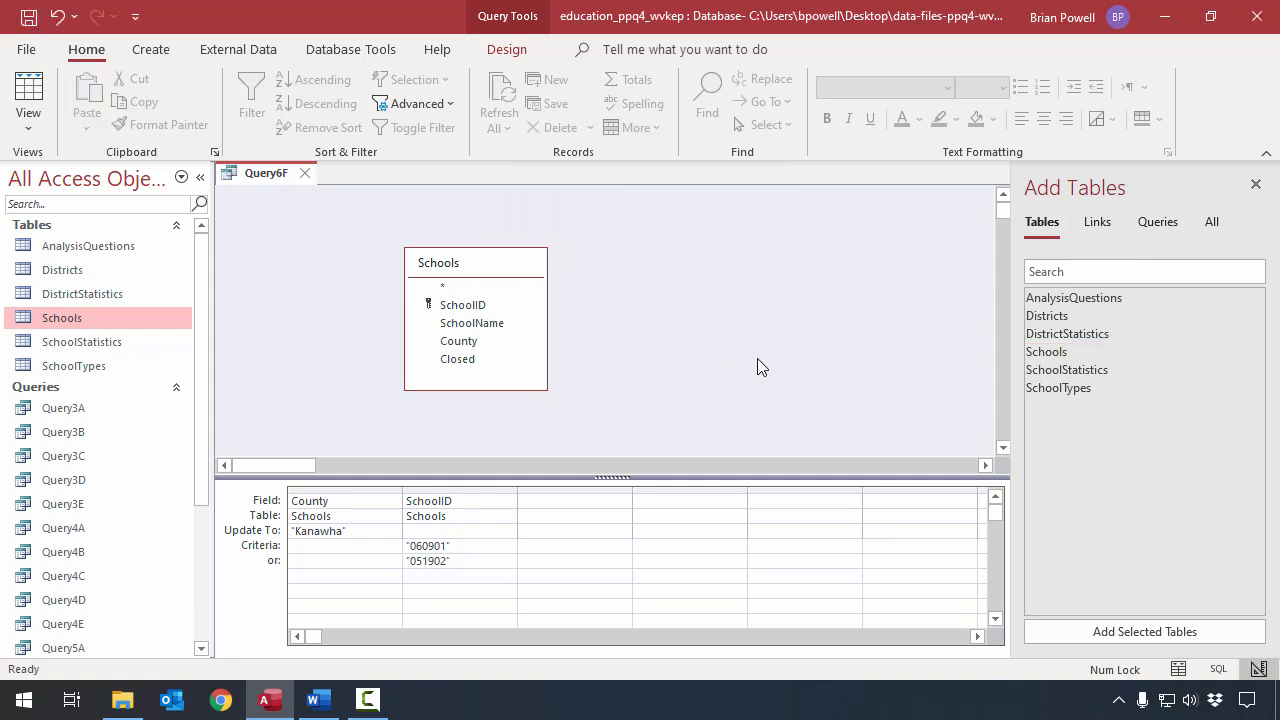
left_click(305, 174)
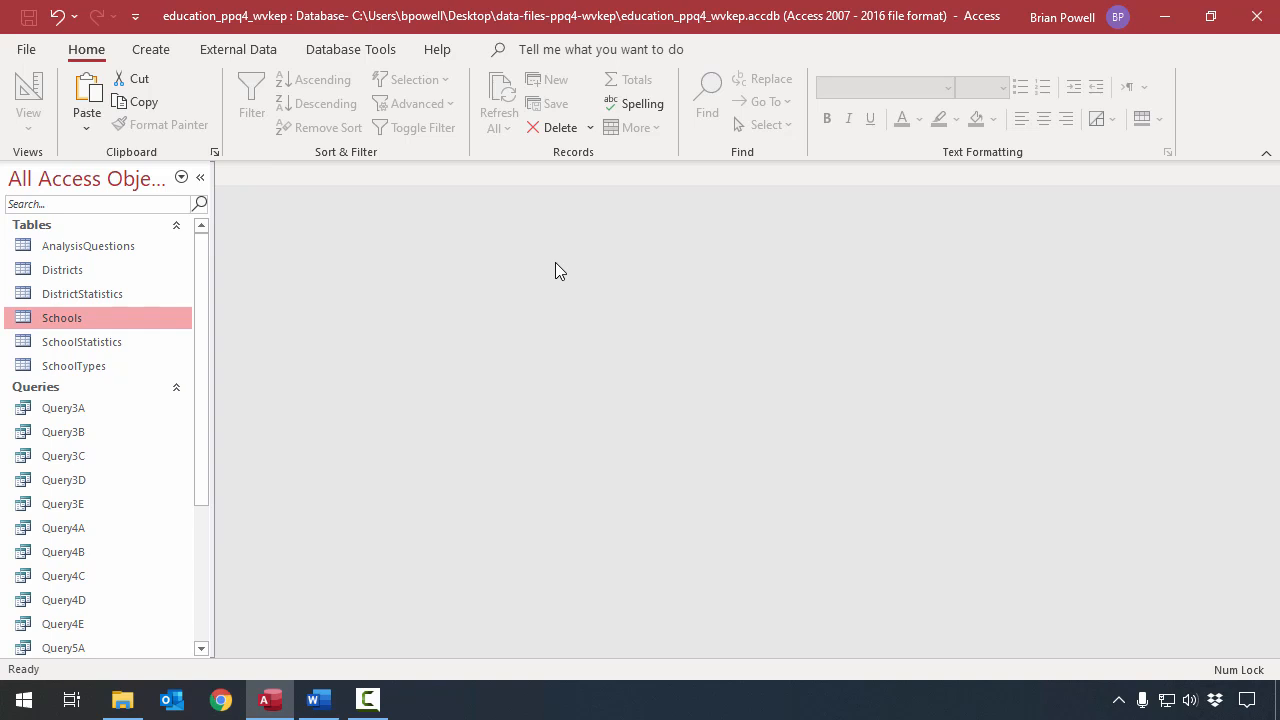
- Create a delete query in design view based on the Schools table and add its SchoolID field
left_click(146, 50)
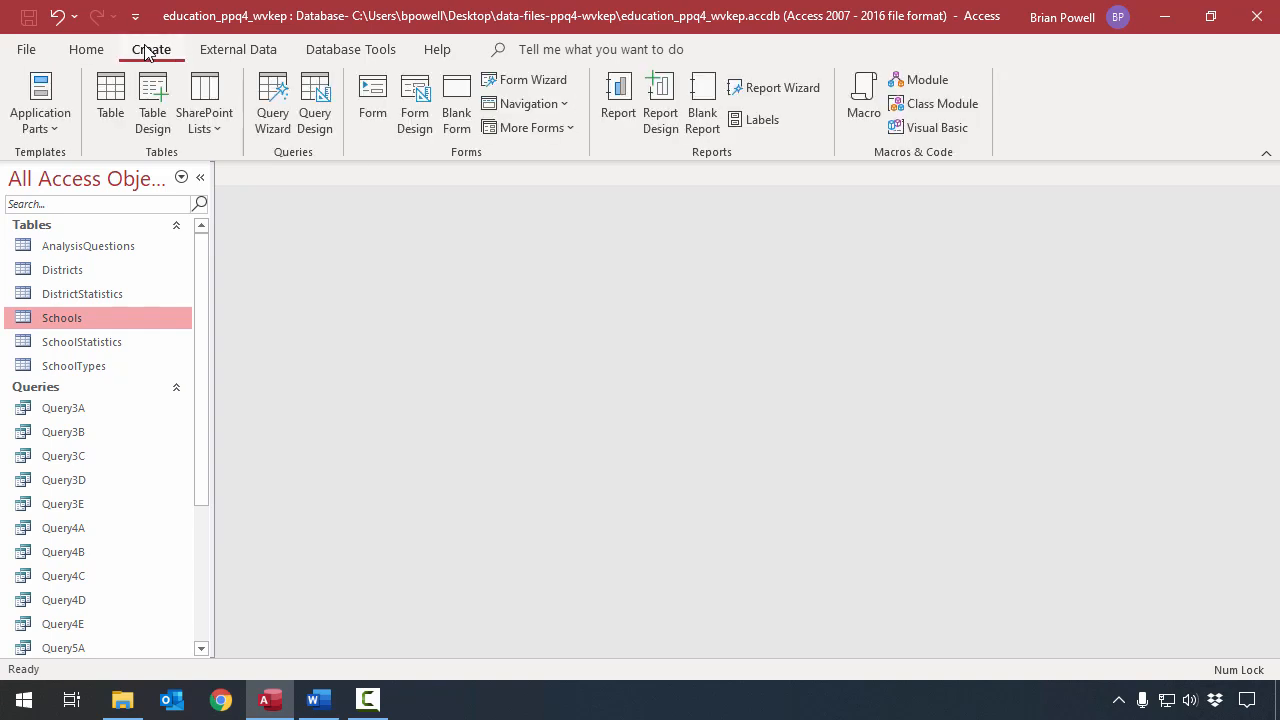
left_click(330, 123)
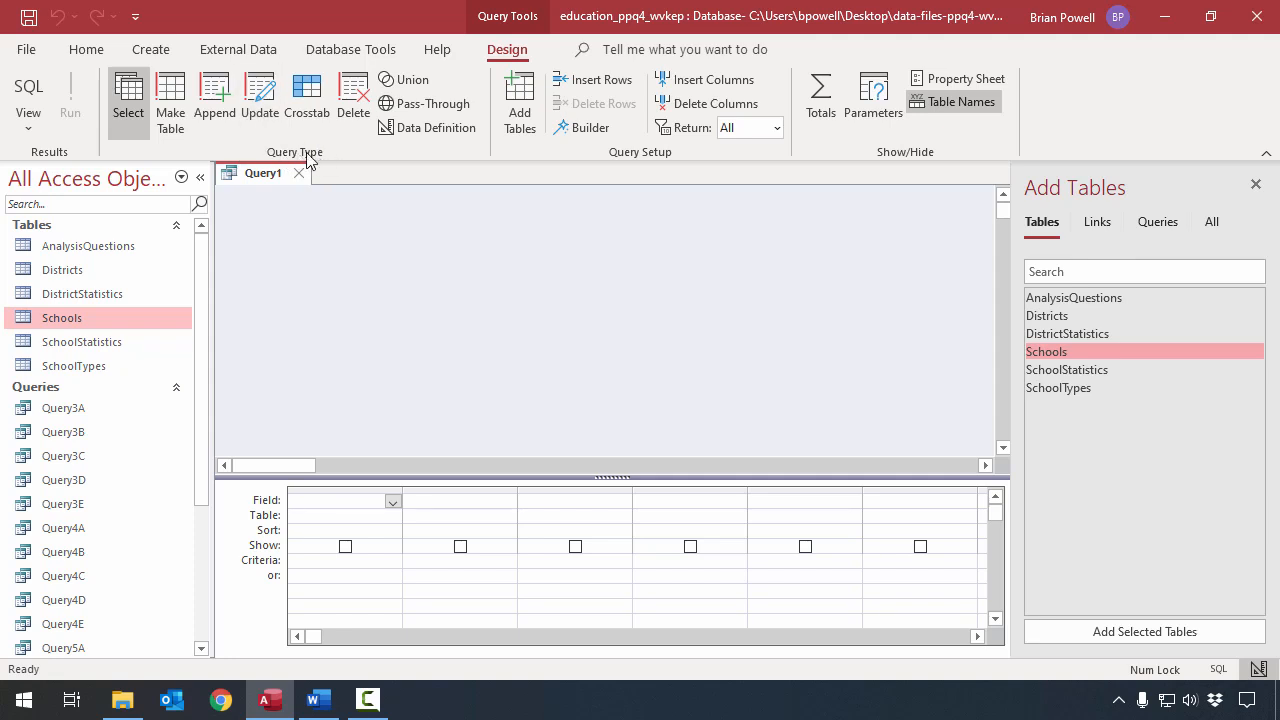
left_click(345, 113)
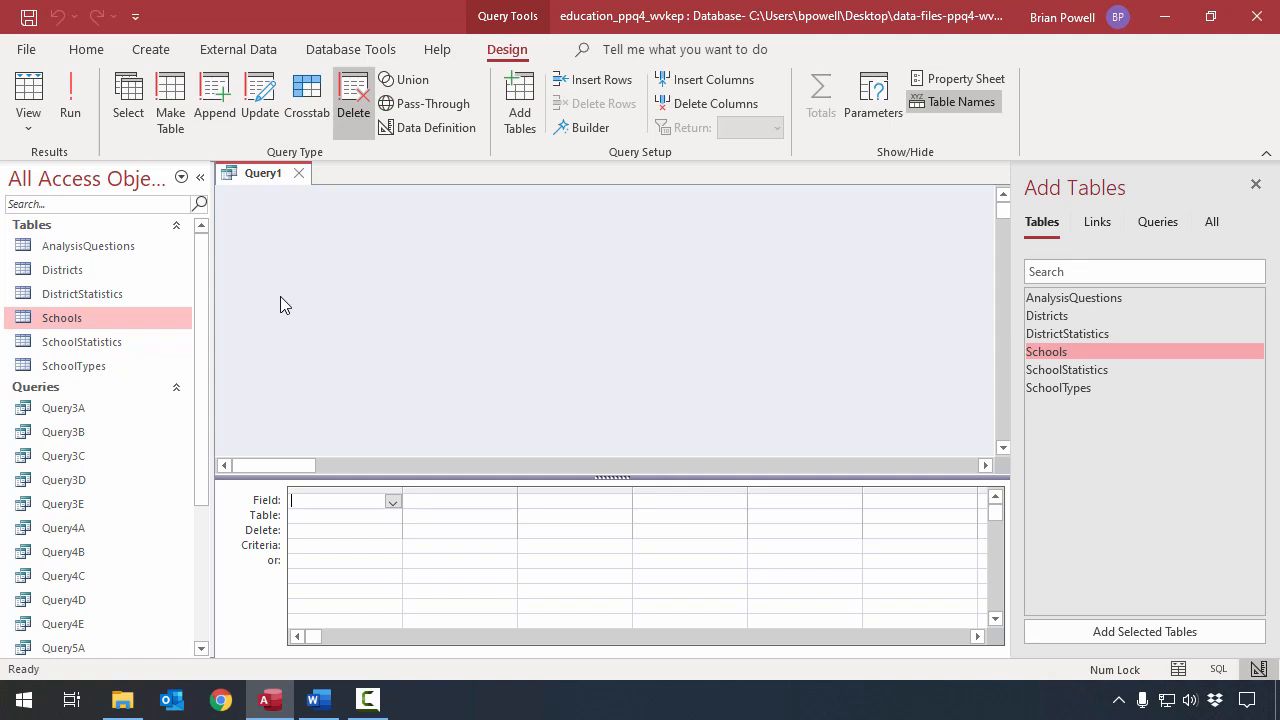
left_click_drag(83, 317, 428, 285)
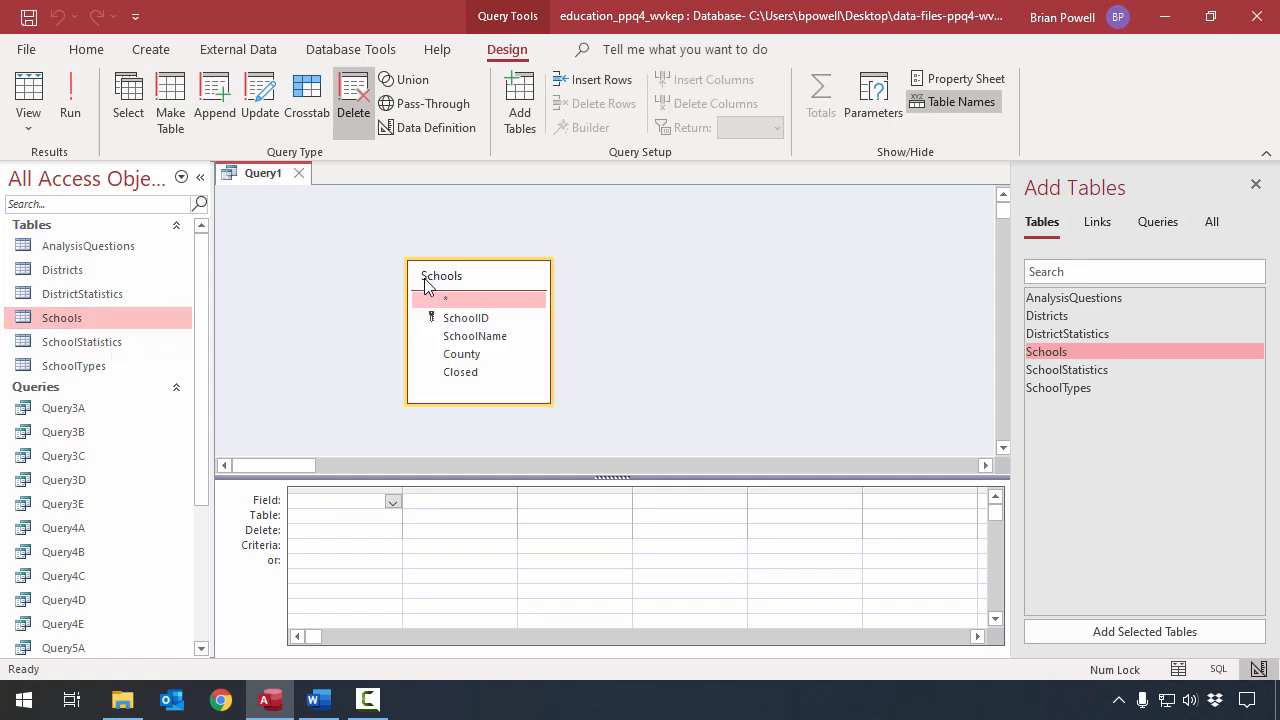
double_click(507, 320)
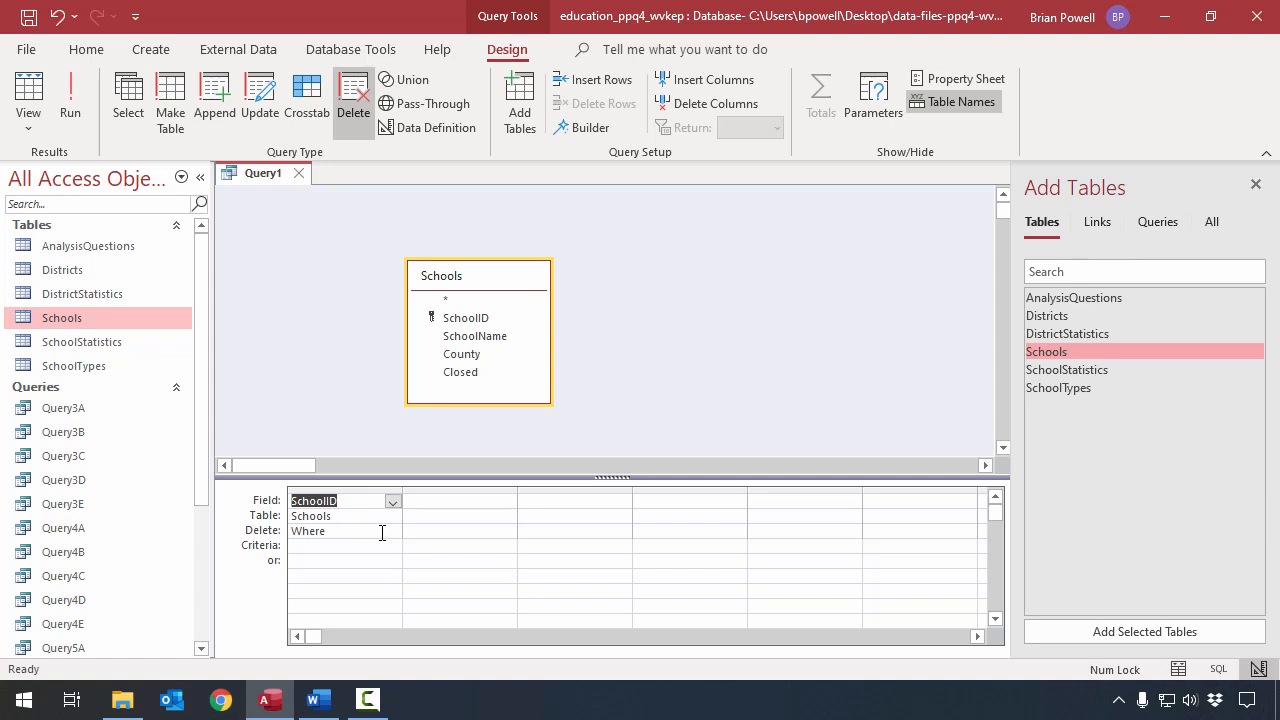
- Set the SchoolID criteria of the delete query to 060901 or 051902
left_click(318, 544)
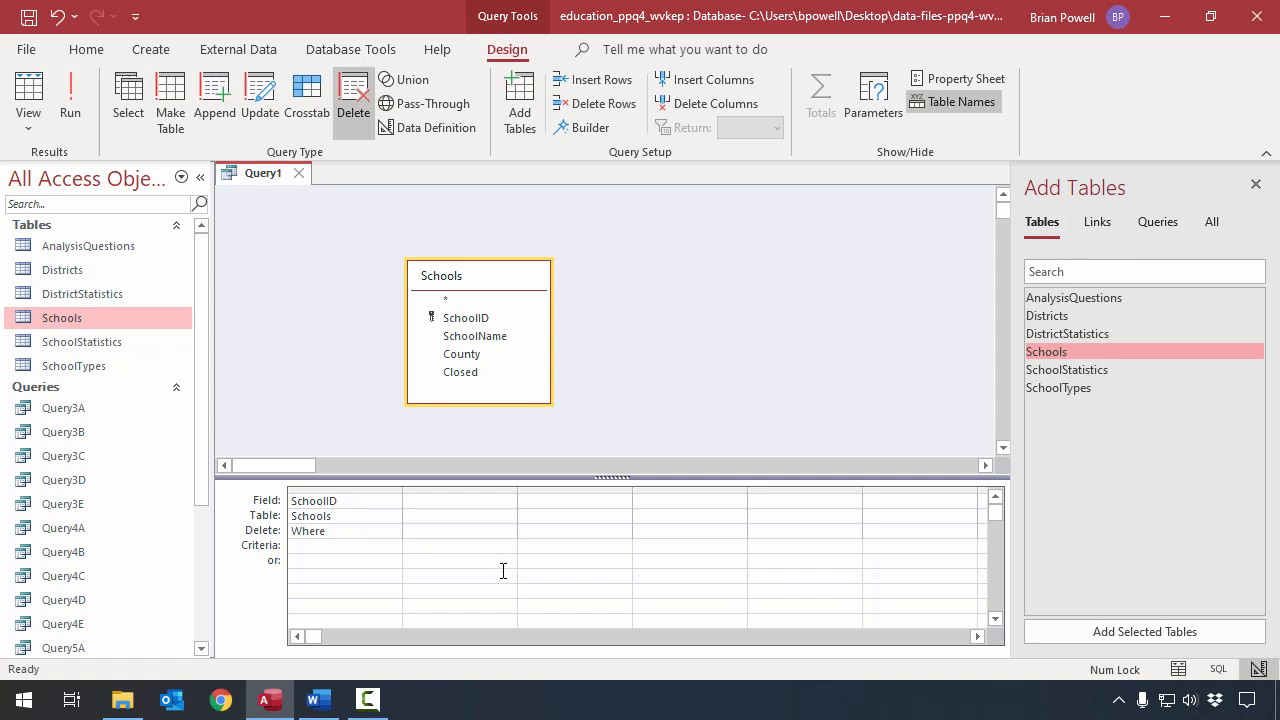
type("060901")
left_click(312, 561)
type("051902")
left_click(415, 560)
- Run the delete query and accept the deletion, and run it once more to check for remaining matching records
left_click(71, 112)
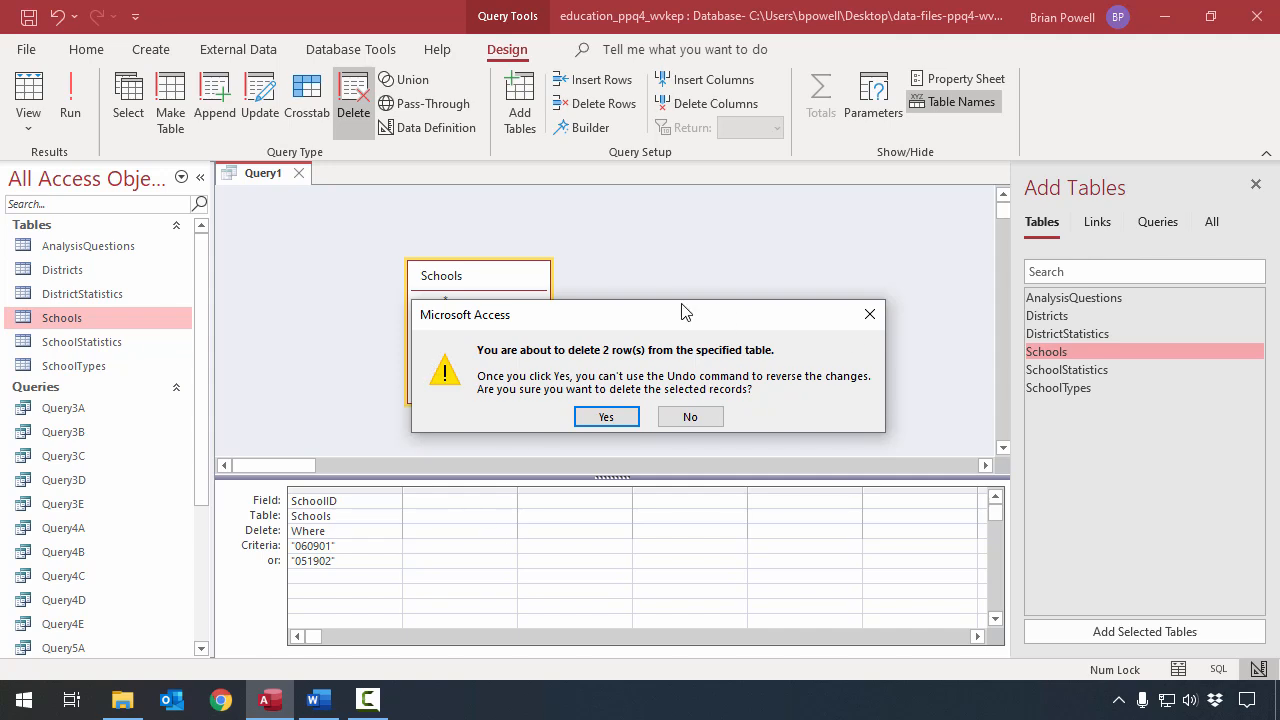
left_click(606, 417)
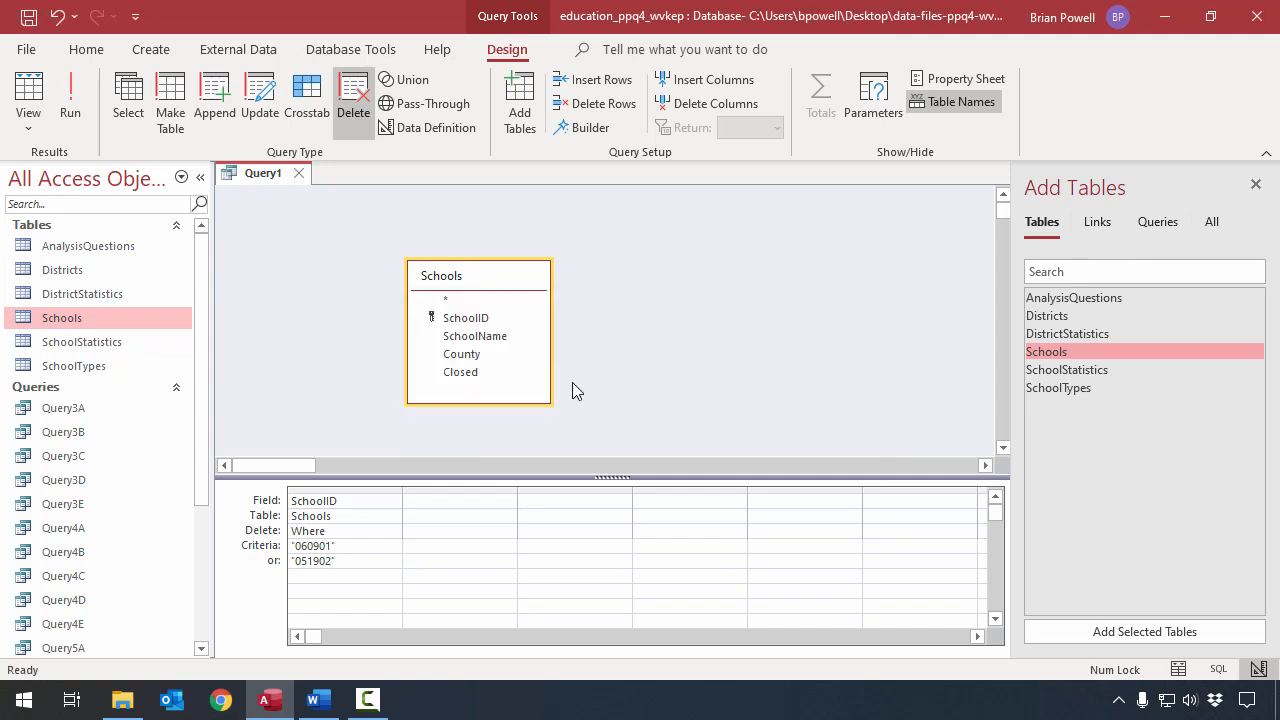
left_click(78, 91)
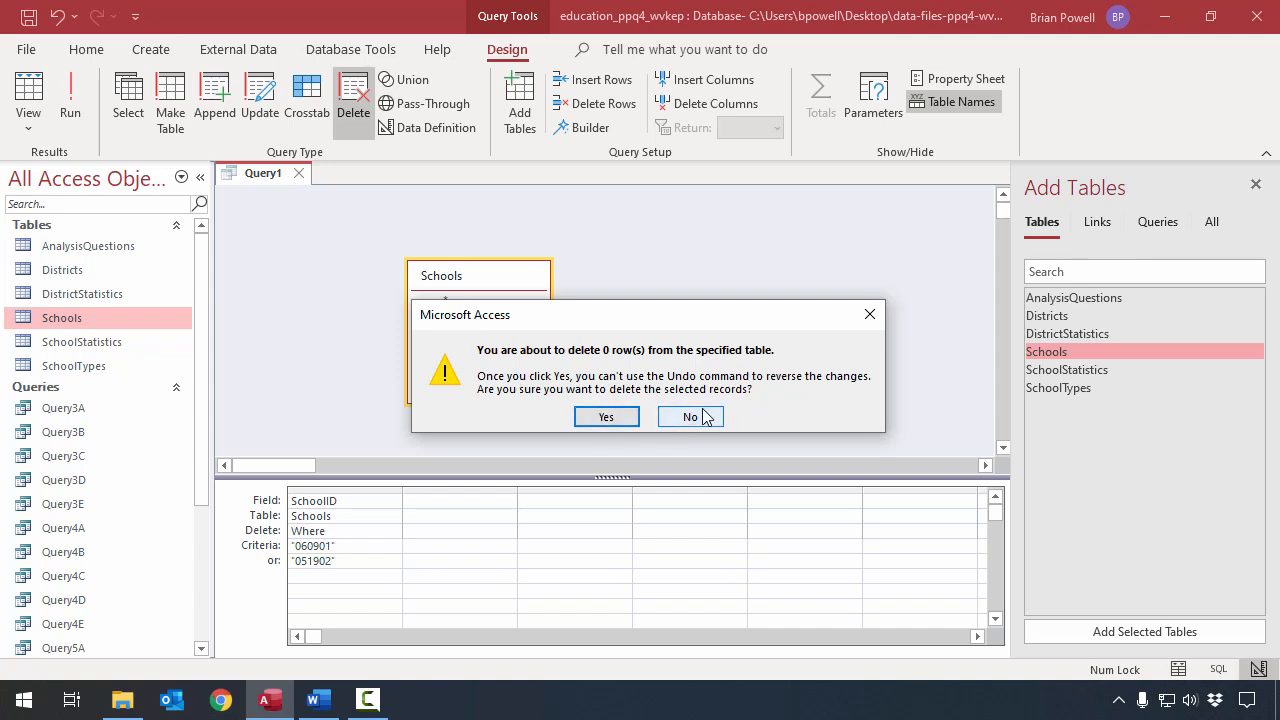
left_click(628, 419)
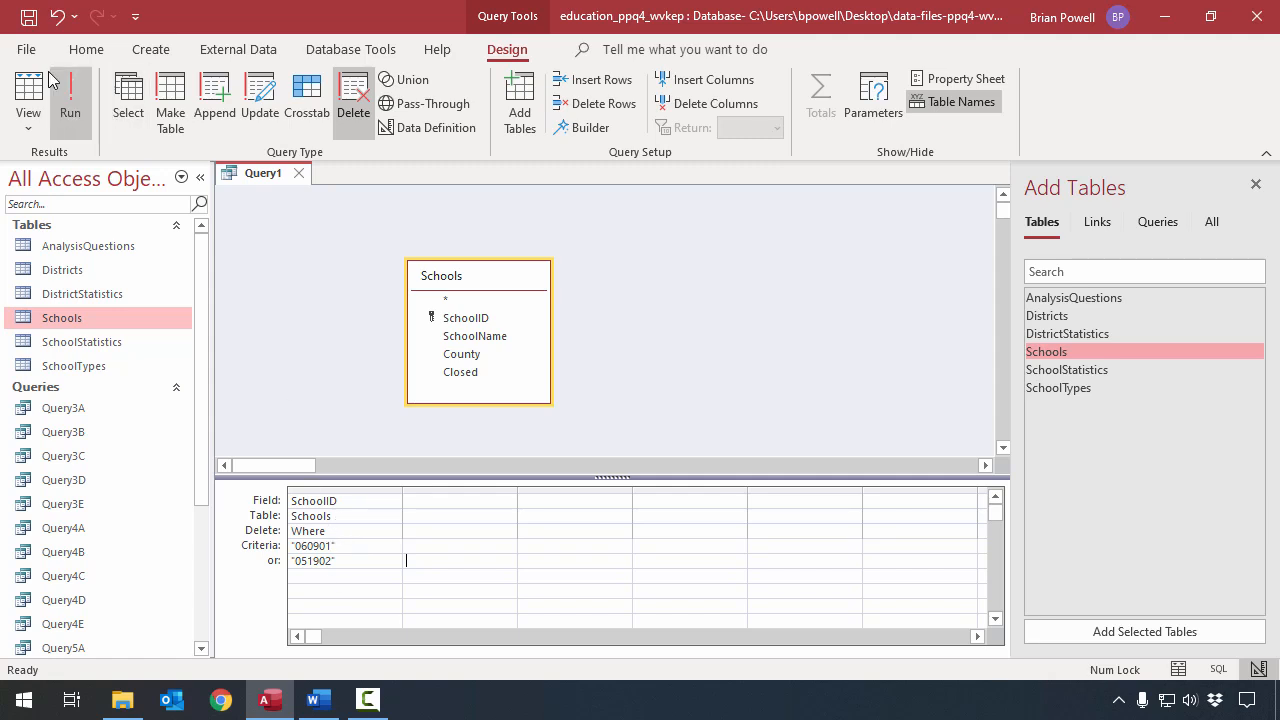
- Save the delete query as Query6G and close it
left_click(30, 18)
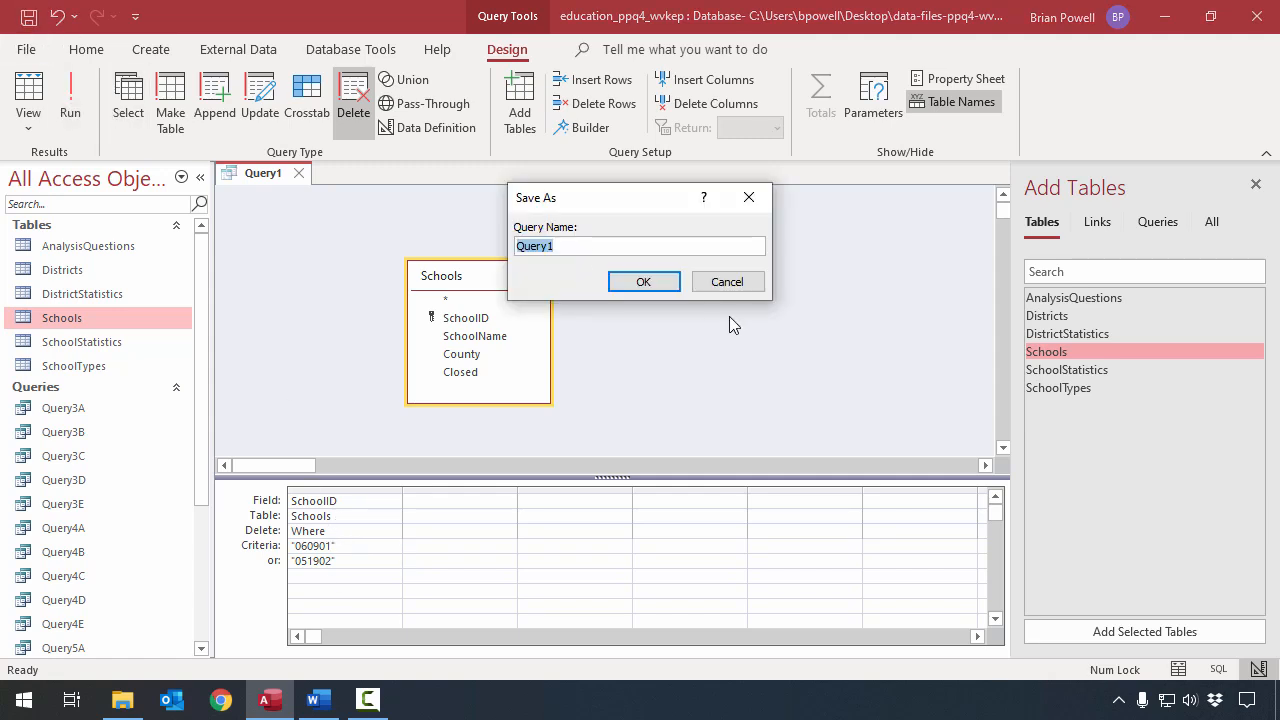
left_click(624, 245)
key("BackSpace")
type("6G")
left_click(672, 283)
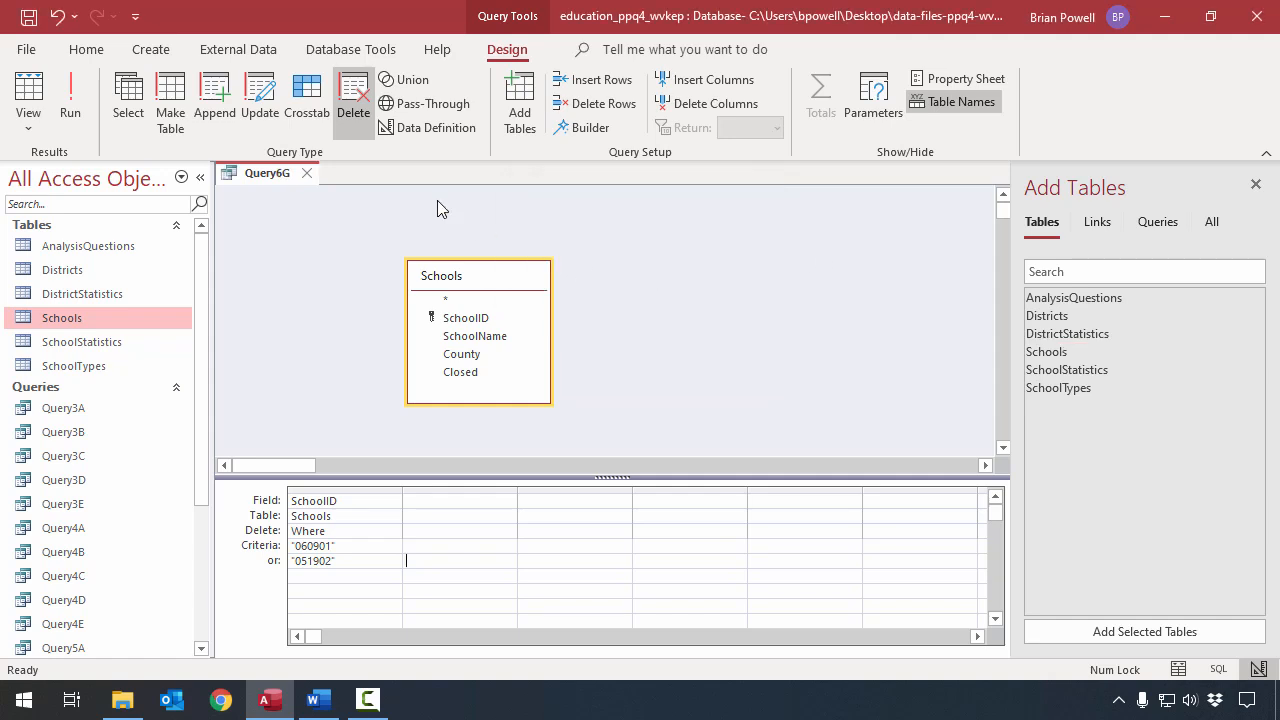
left_click(311, 172)
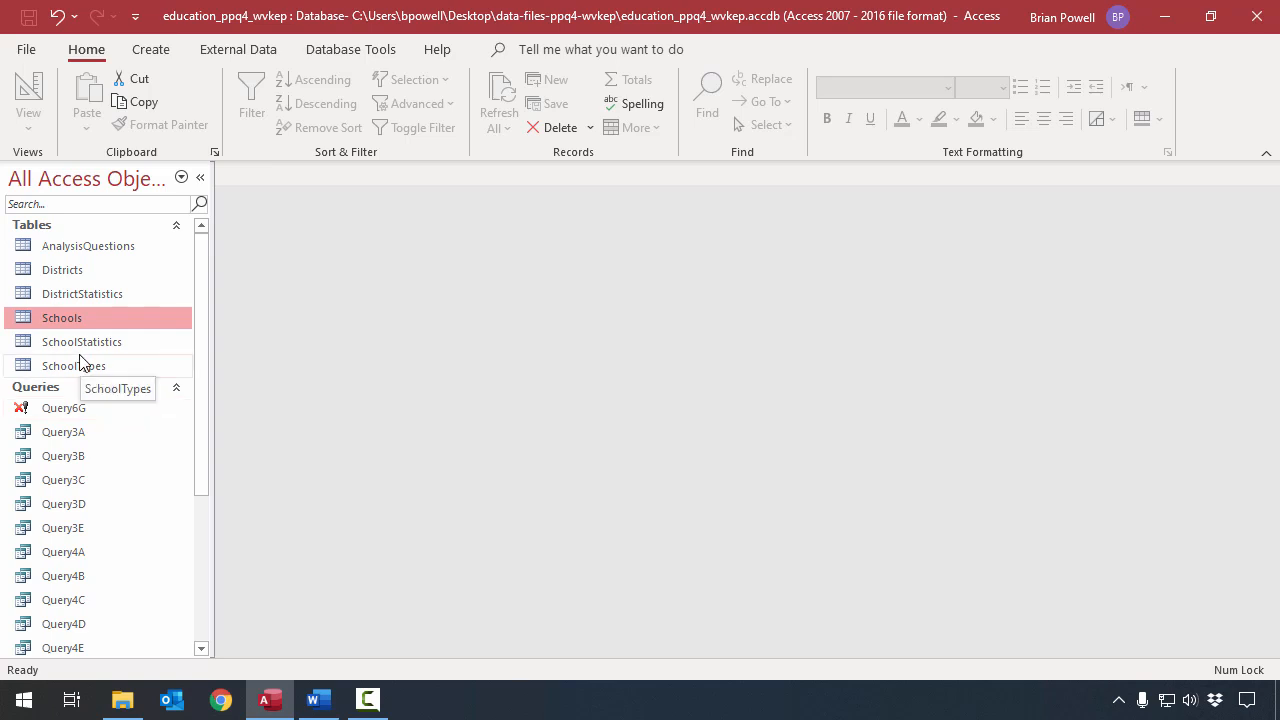
- Open the AnalysisQuestions table and start a record with question number 7b
scroll(80, 362, "down", 2)
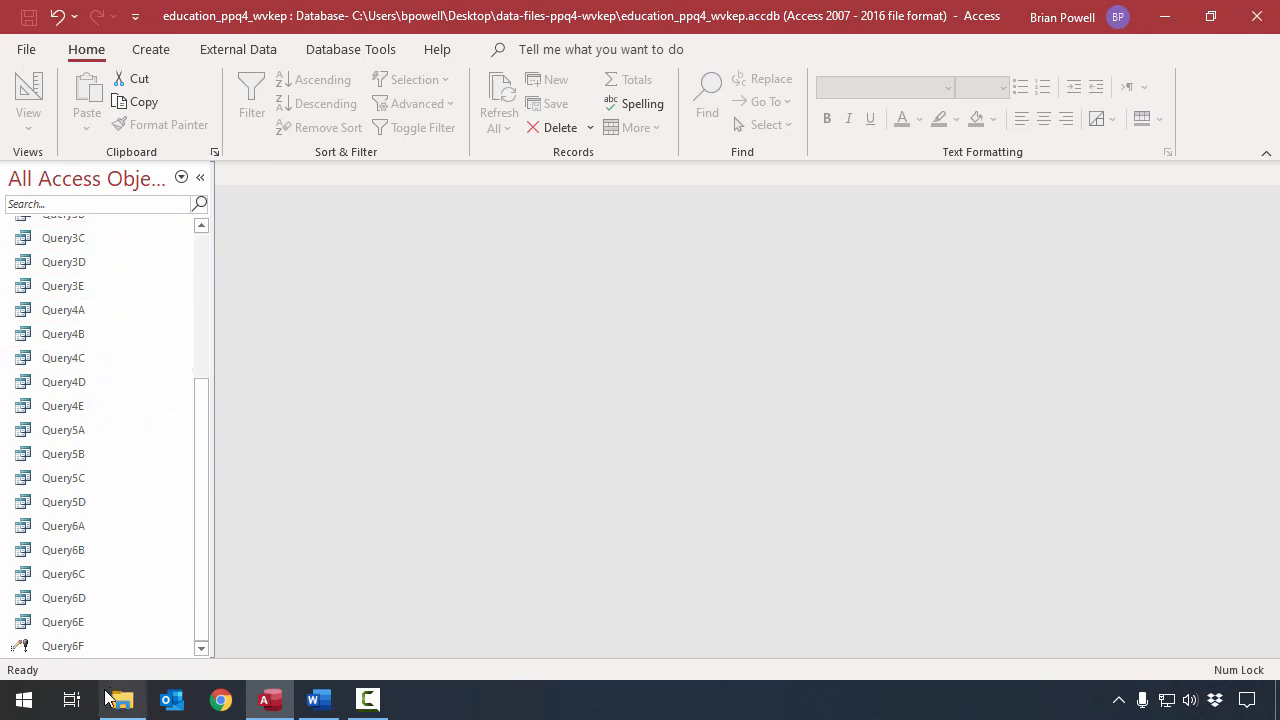
scroll(101, 474, "up", 1)
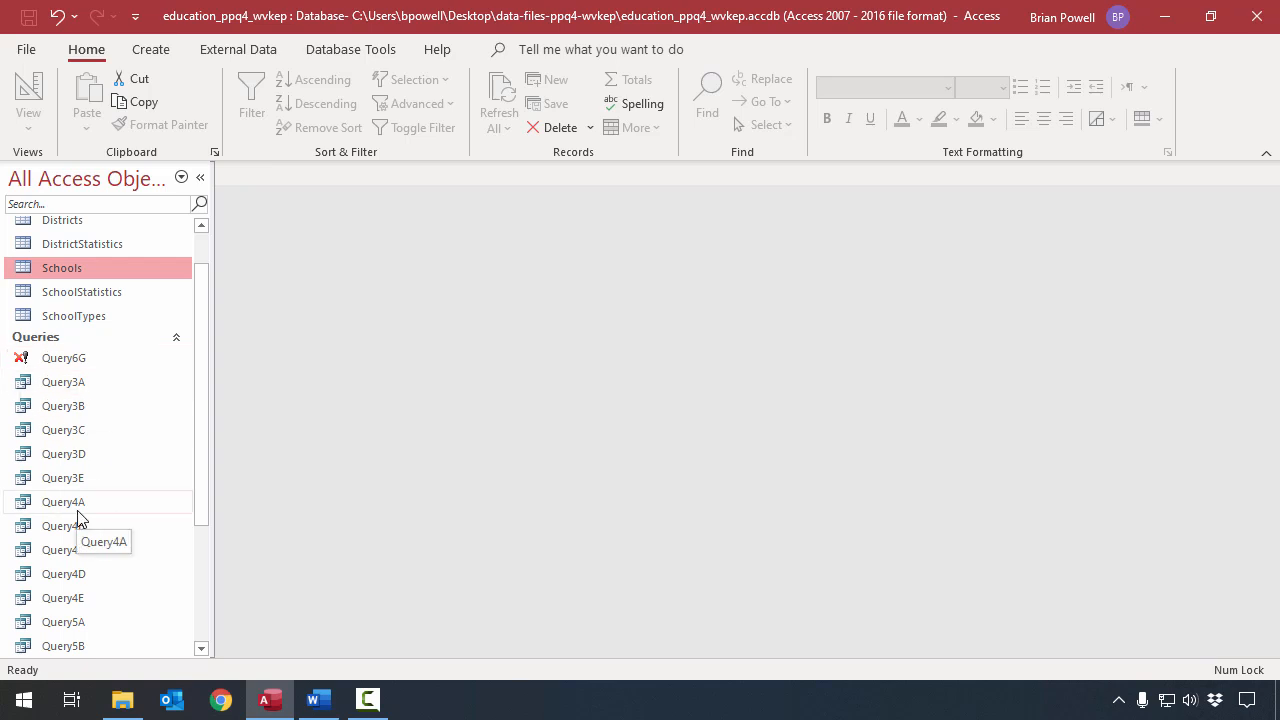
scroll(63, 580, "down", 3)
scroll(71, 394, "up", 2)
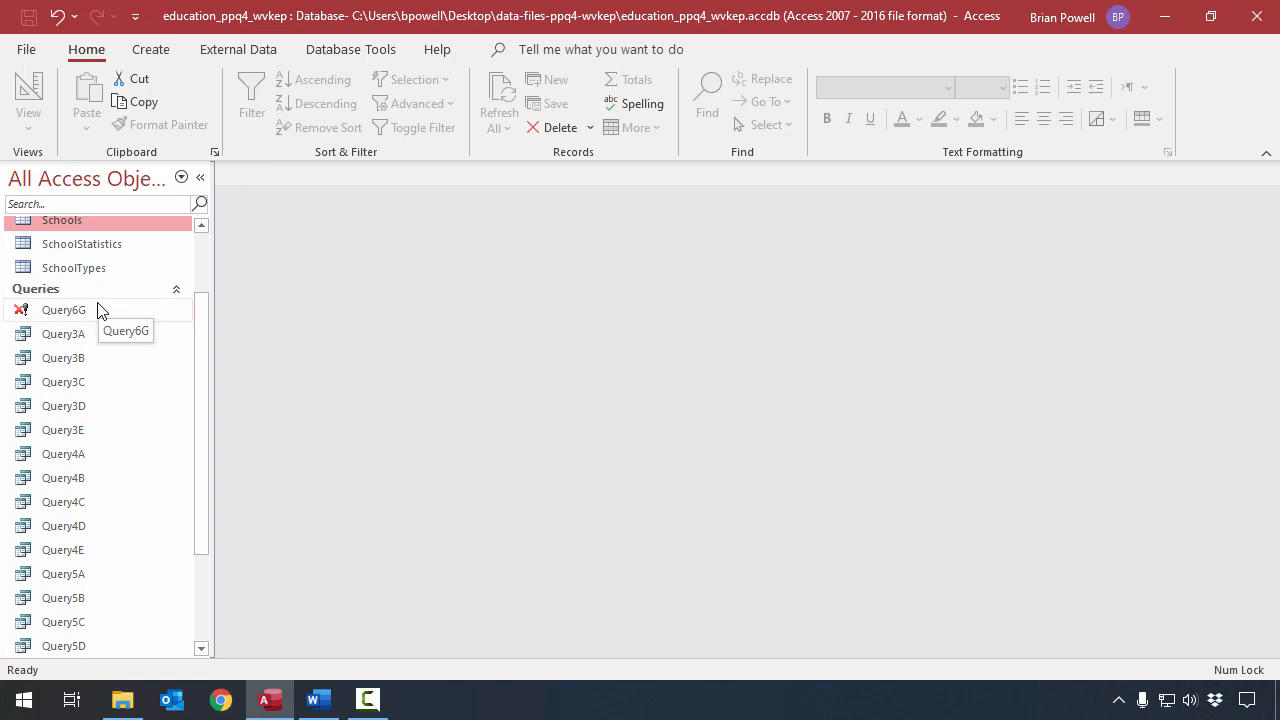
scroll(97, 310, "up", 2)
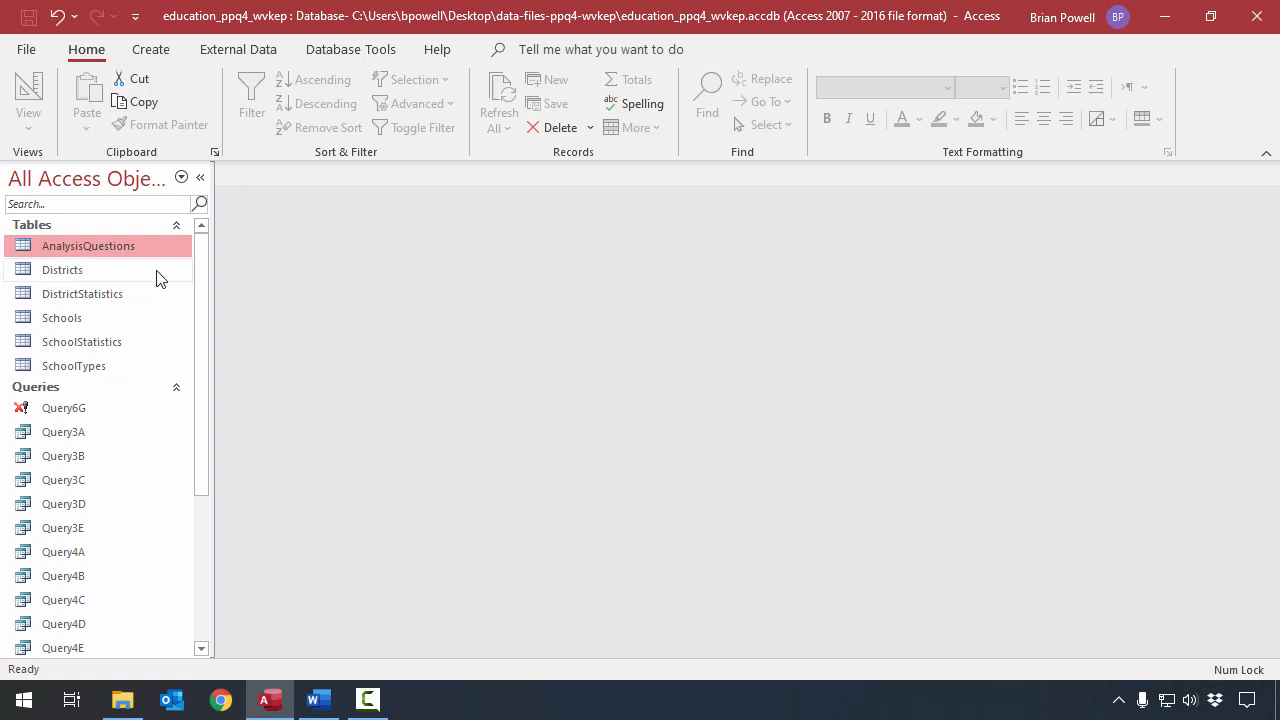
double_click(169, 245)
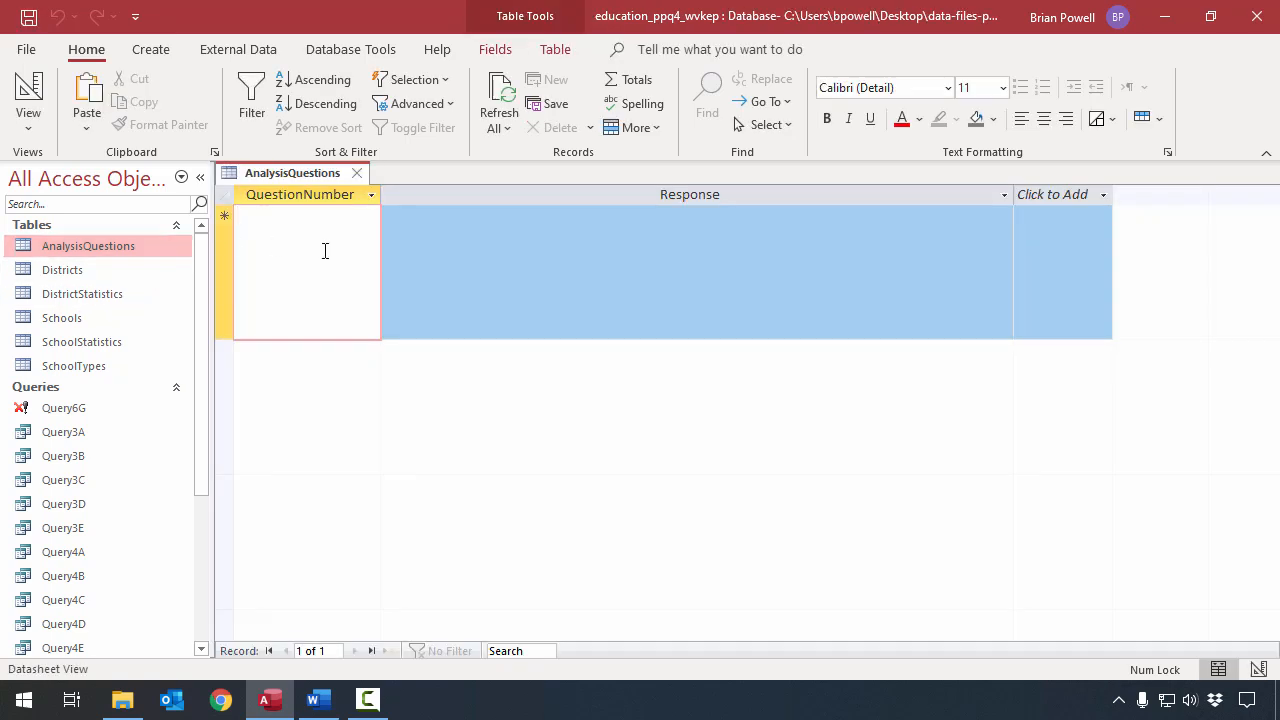
type("7b")
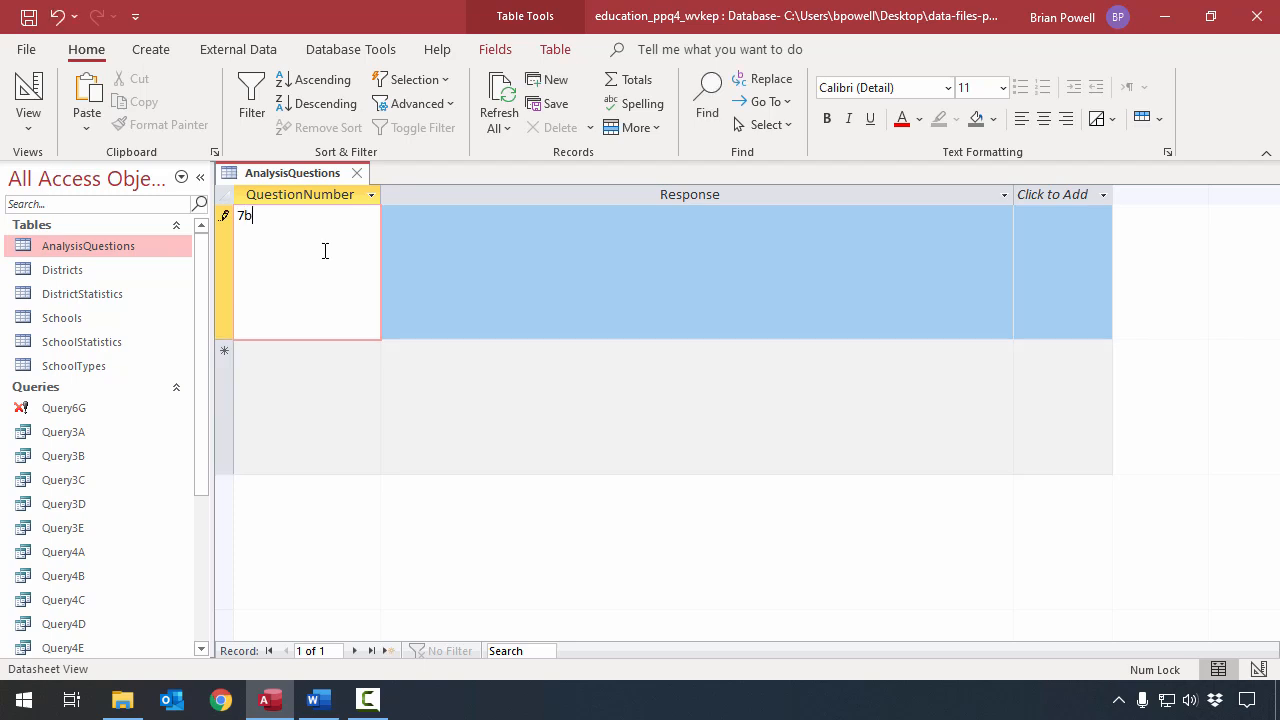
key("Tab")
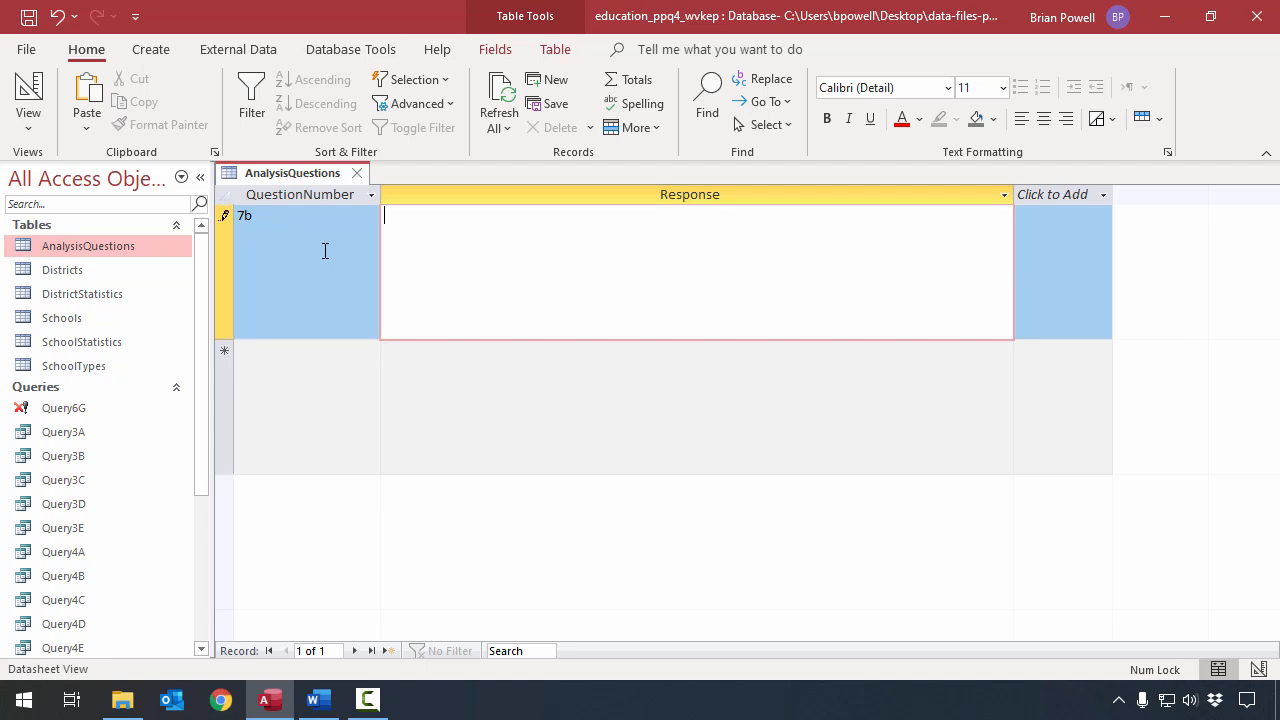
- Enter the 7b response linking dropout to attendance, behavior, course performance and teacher-student interactions and urging community collaboration, and close the table
type("As dropout is tightly linked to attendance, behavior, course performance, and teacher-student interactions, it is important to gather information on these aspects to help schools identify potential dropouts as early as possible with an eye towards keeping them in school. In addition, dropout is a community issue. Thus, community collaboration is also essential to prevent students' dropouts by working in coalitions, creating partnerships, hosting community conversations and ultimately creating comprehensive dropout prevention plans.")
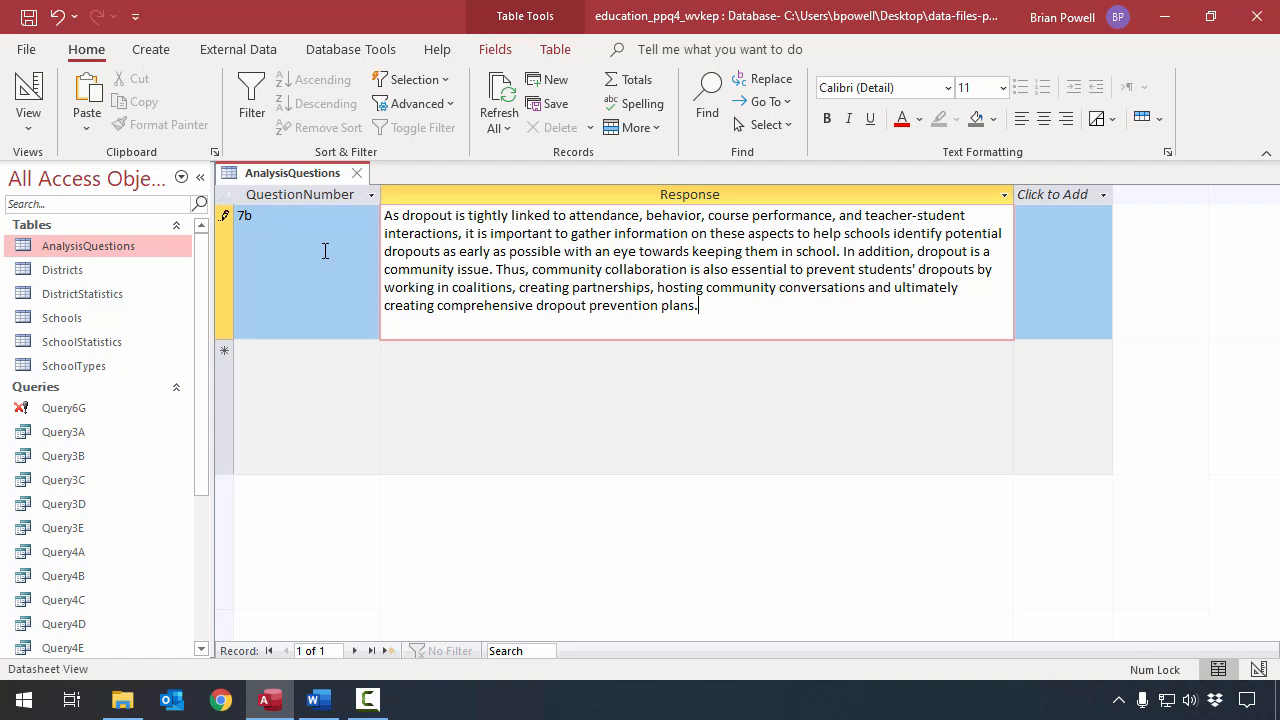
left_click(306, 372)
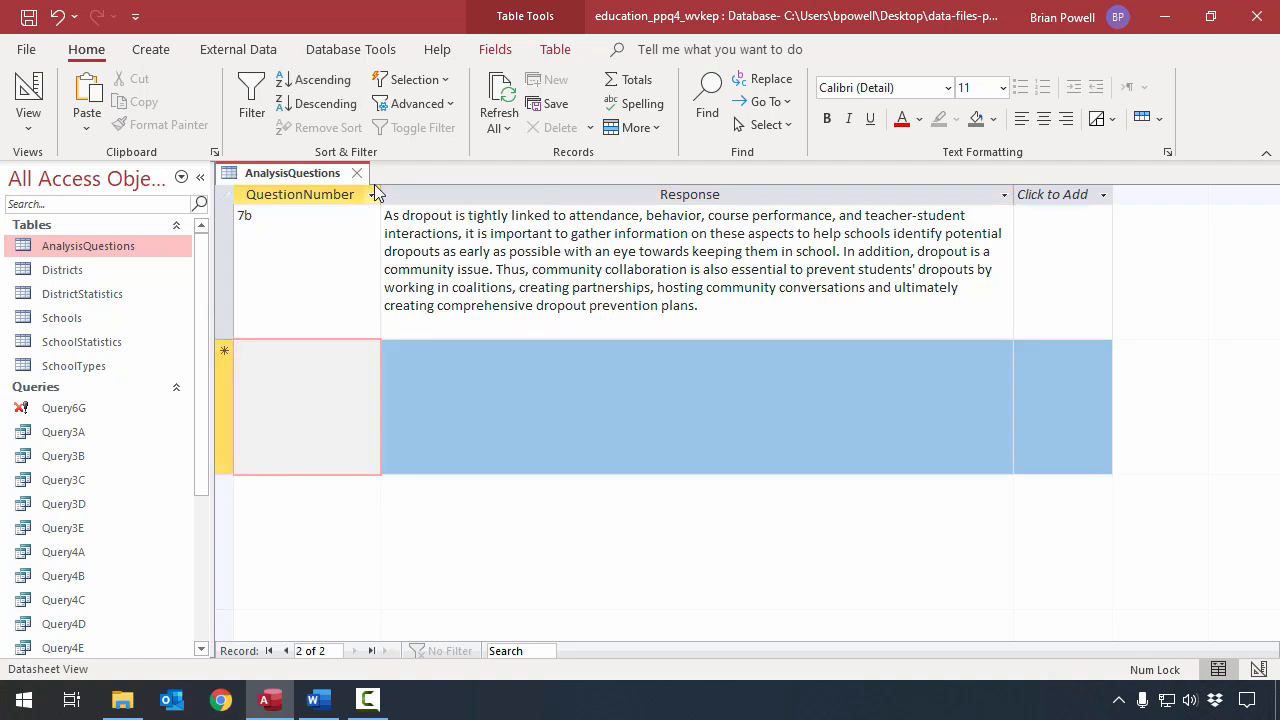
left_click(359, 174)
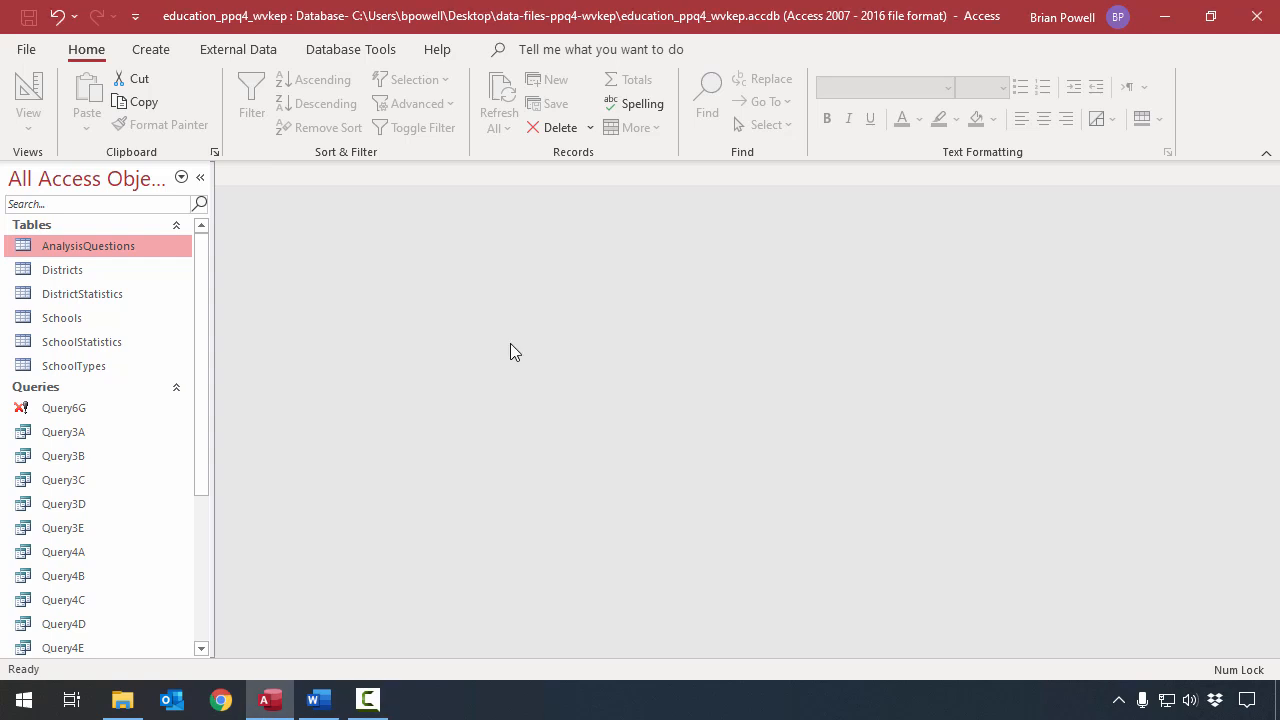
- Compact and repair the education database
left_click(378, 50)
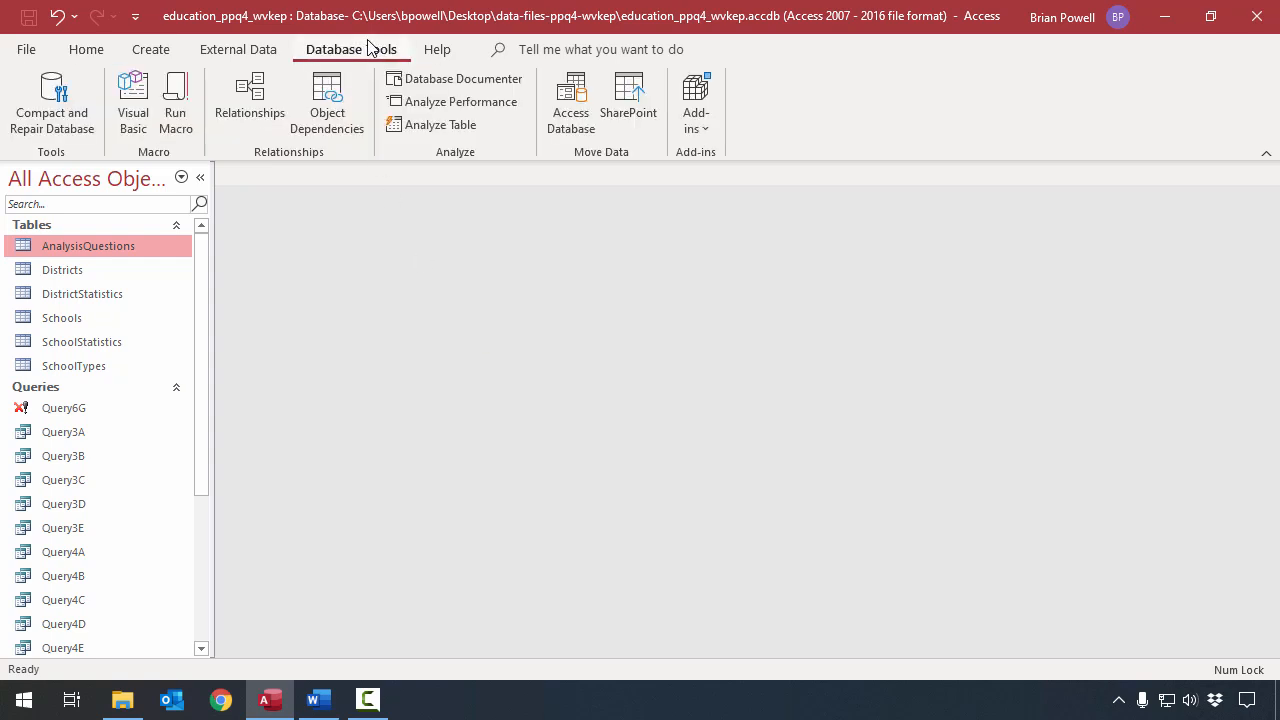
left_click(73, 135)
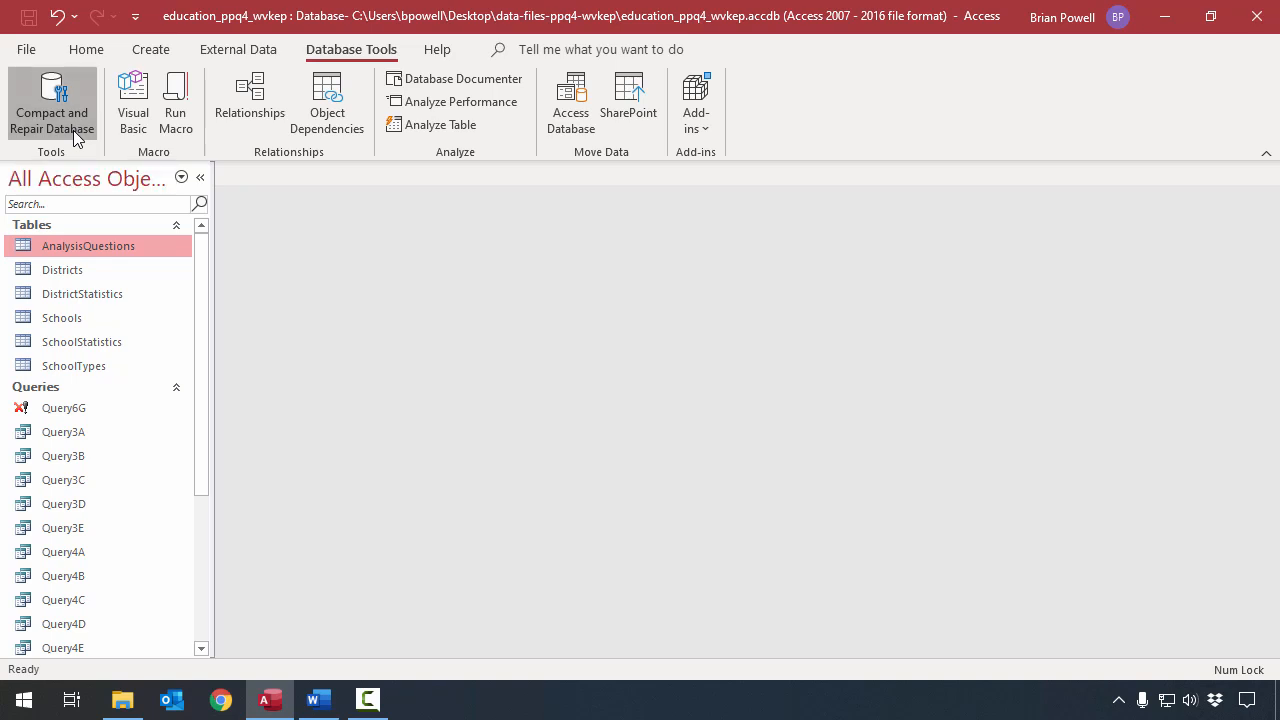